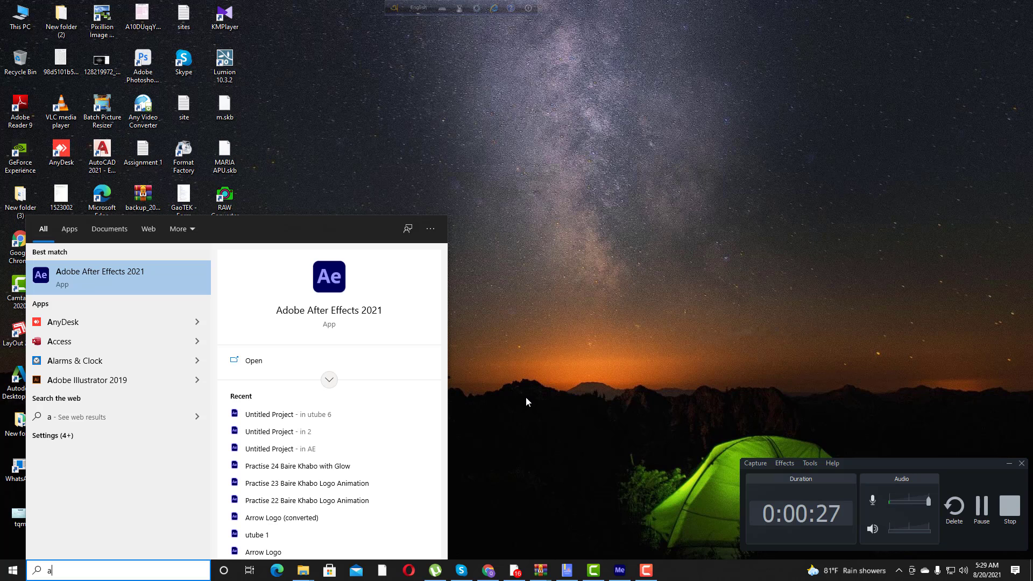
Launch Adobe After Effects 2021 and create a 1920 x 1080 px composition at 30 fps with a duration of 0:00:10:01.
key("Return")
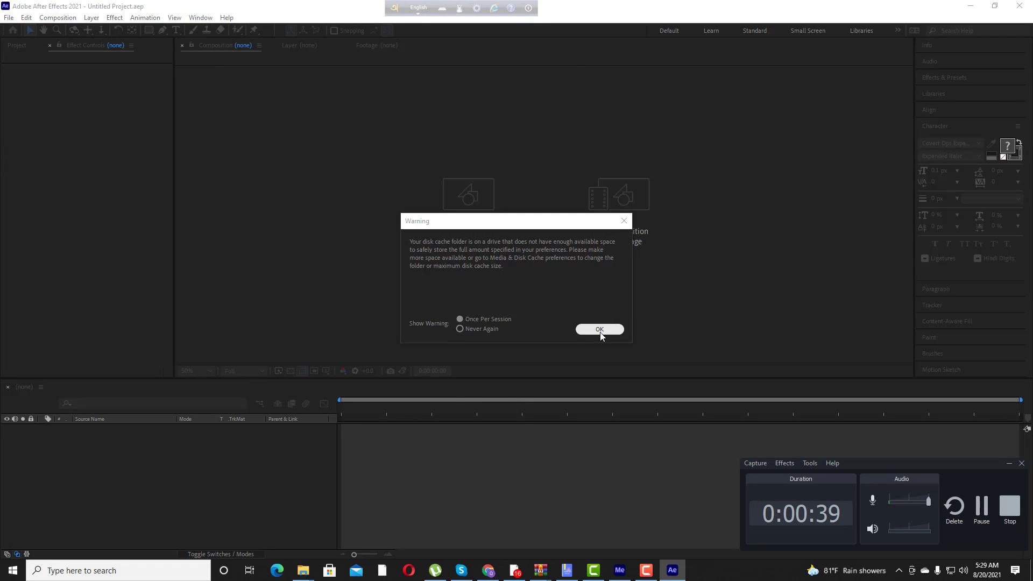
left_click(599, 329)
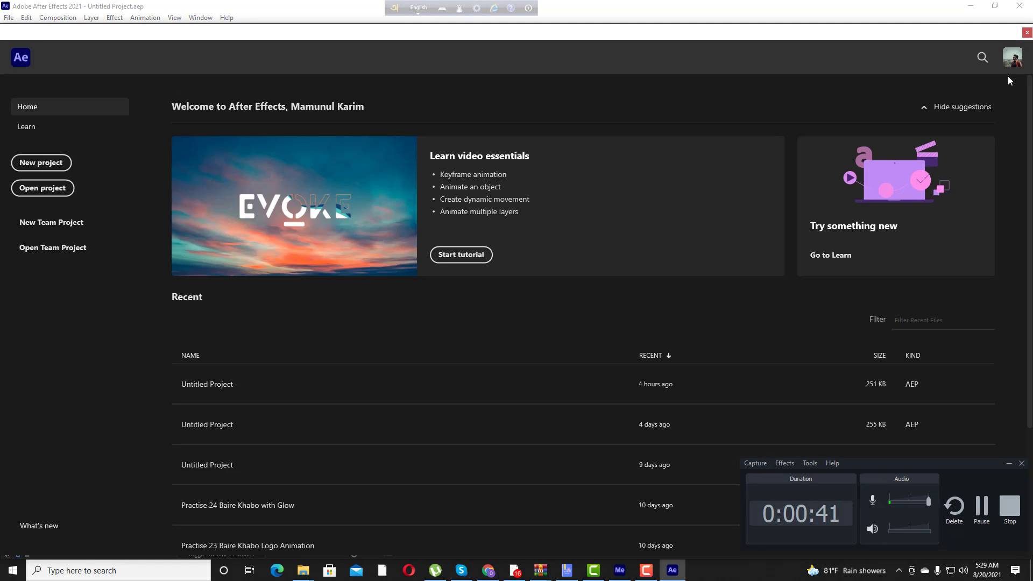
left_click(1029, 33)
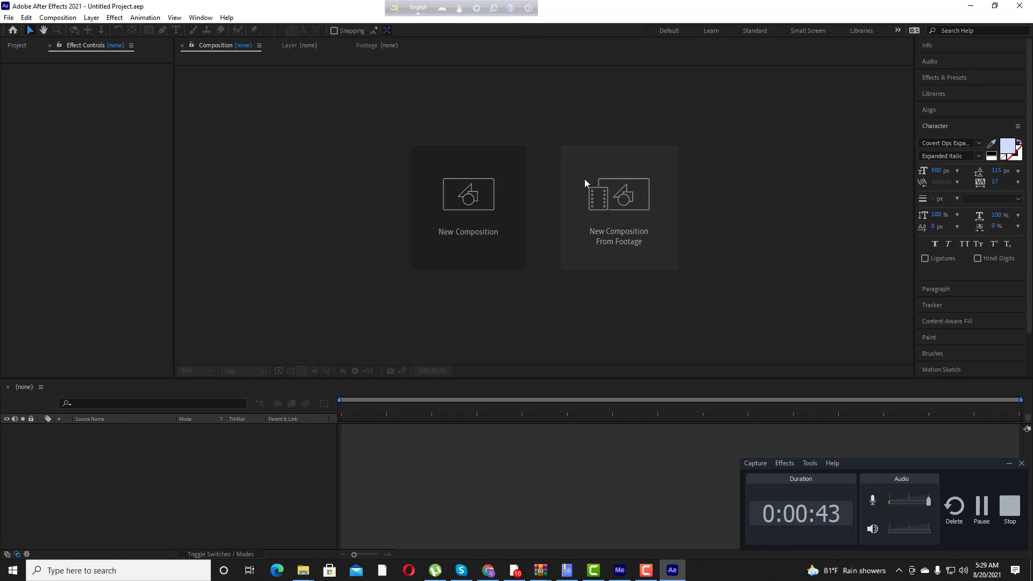
left_click(489, 232)
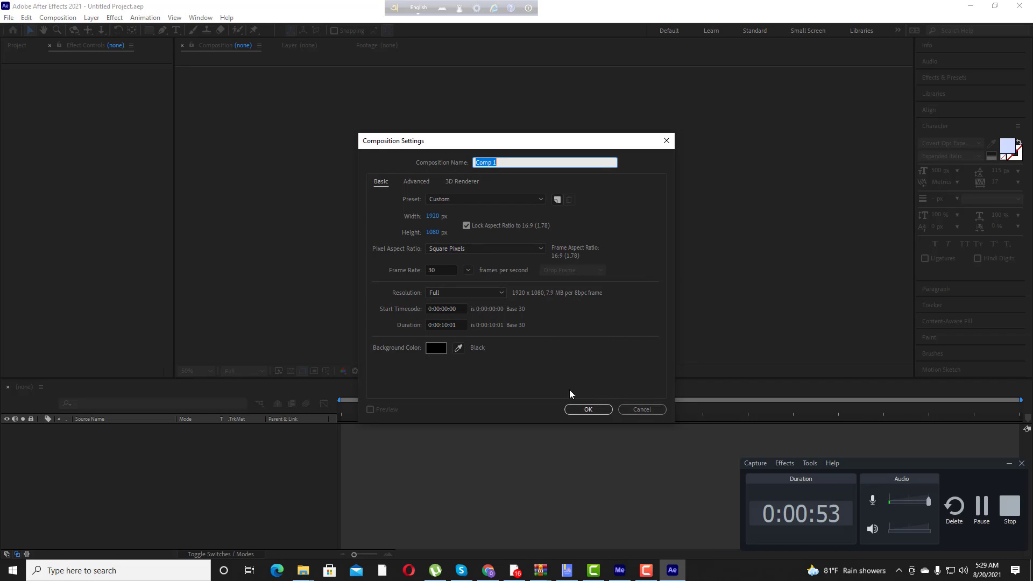
left_click(579, 410)
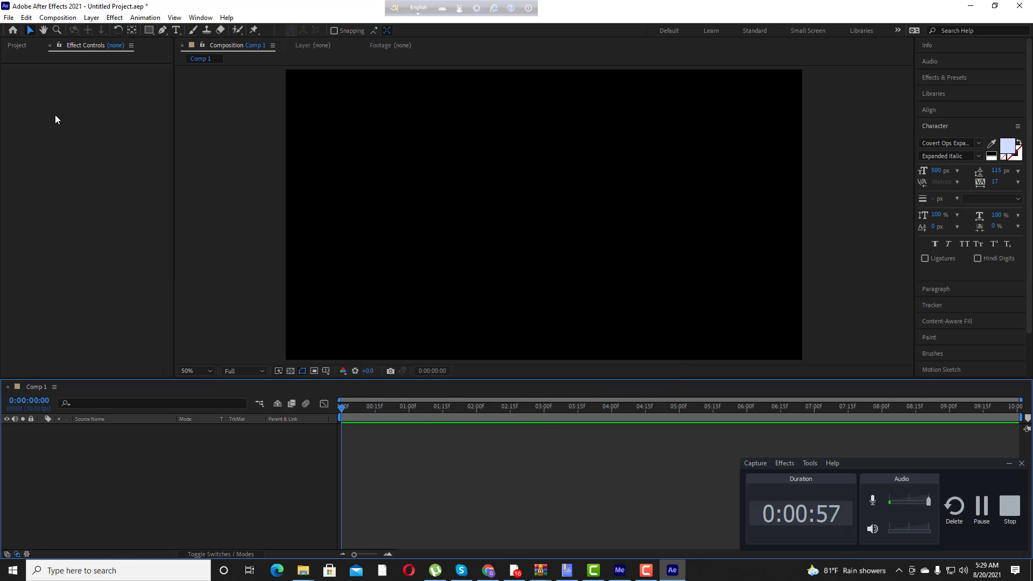
Import Fog - 79514, kgf_bgm_original, refrain__wind-in-resonant-space, rusty-metal-texture-background and Sparks - 25164 from the utube 6 folder into the project.
left_click(16, 47)
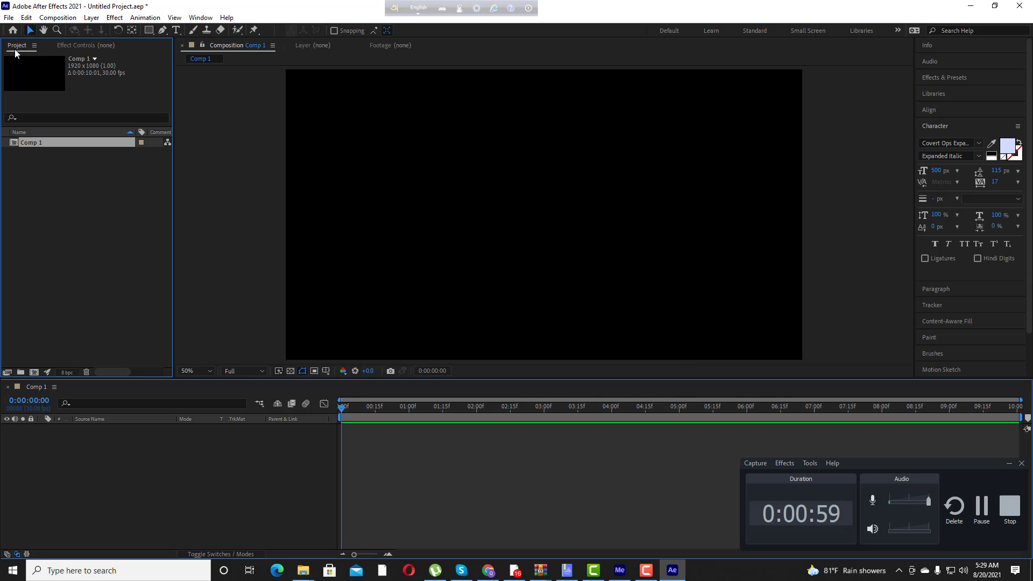
double_click(71, 184)
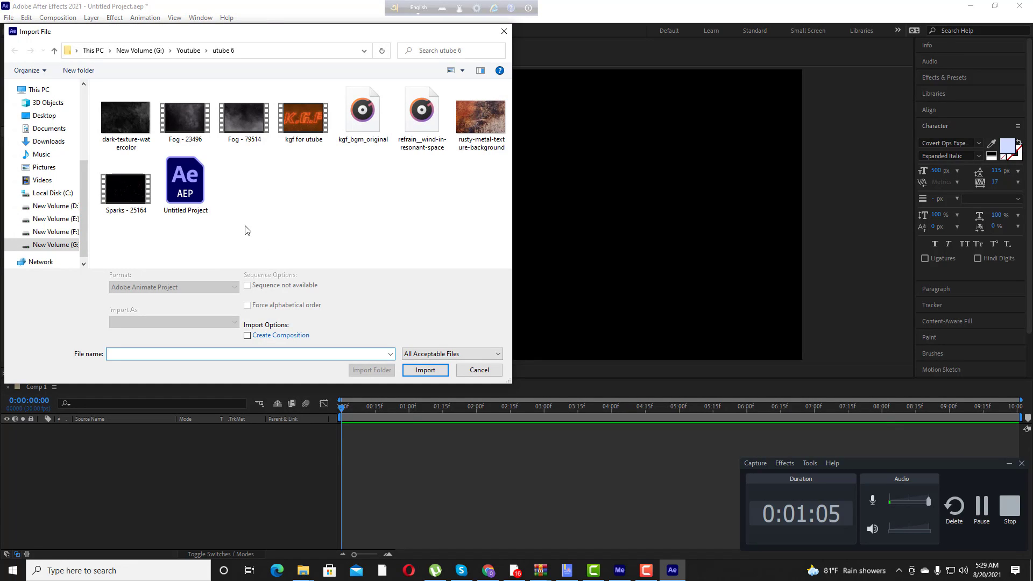
left_click(247, 141)
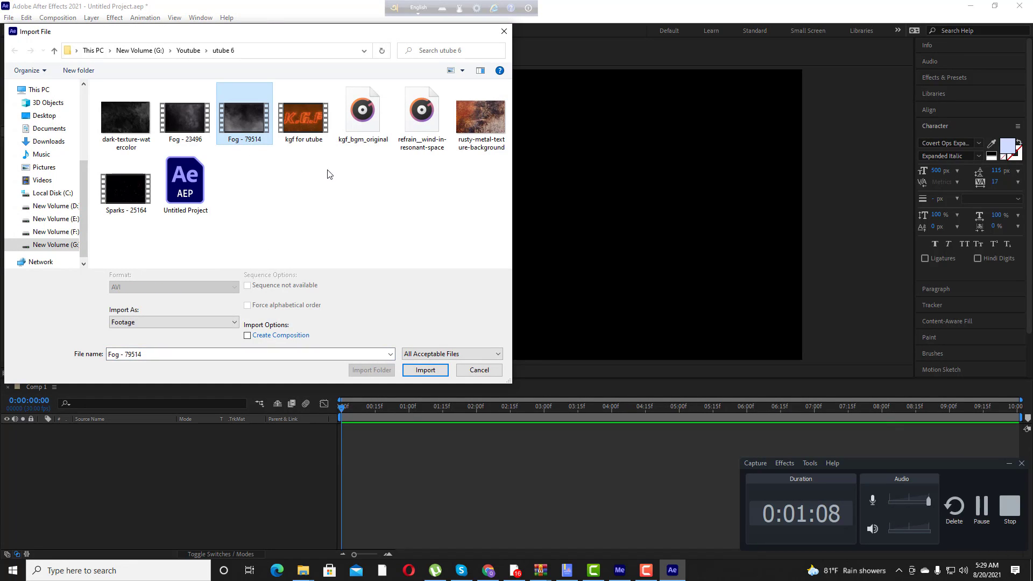
left_click(376, 115, "ctrl")
left_click(415, 132, "ctrl")
left_click(481, 119, "ctrl")
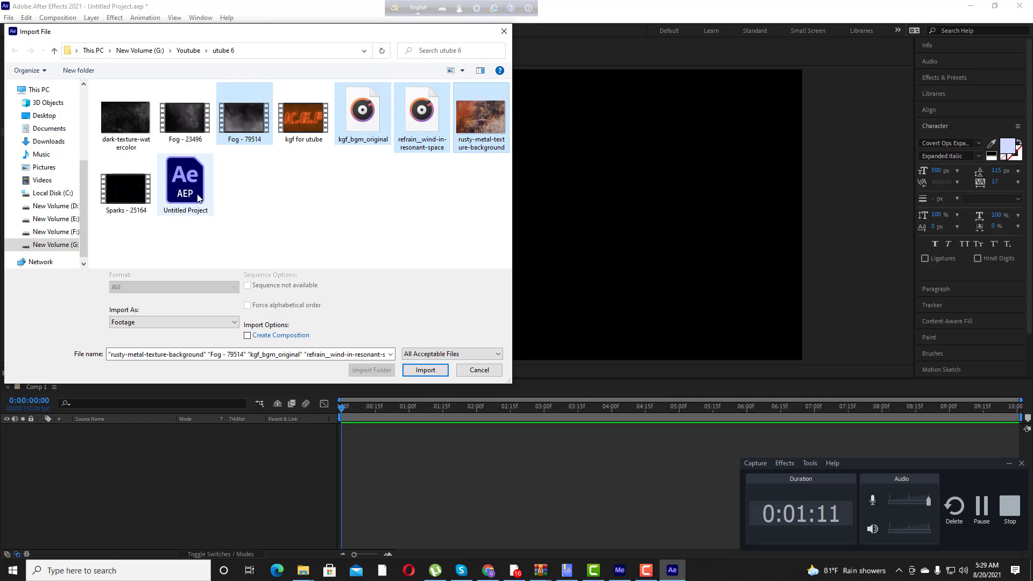
left_click(131, 202, "ctrl")
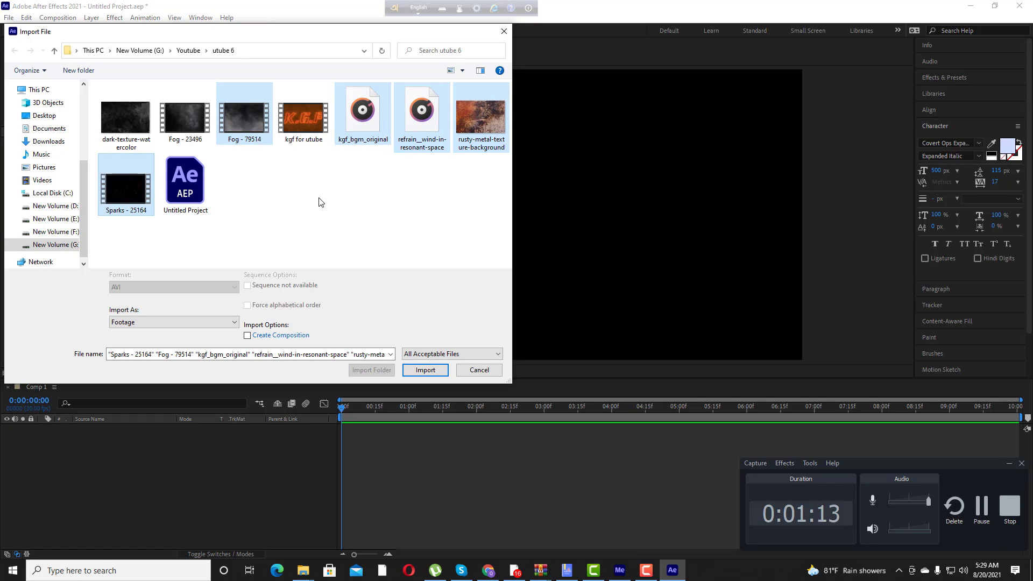
left_click(424, 370)
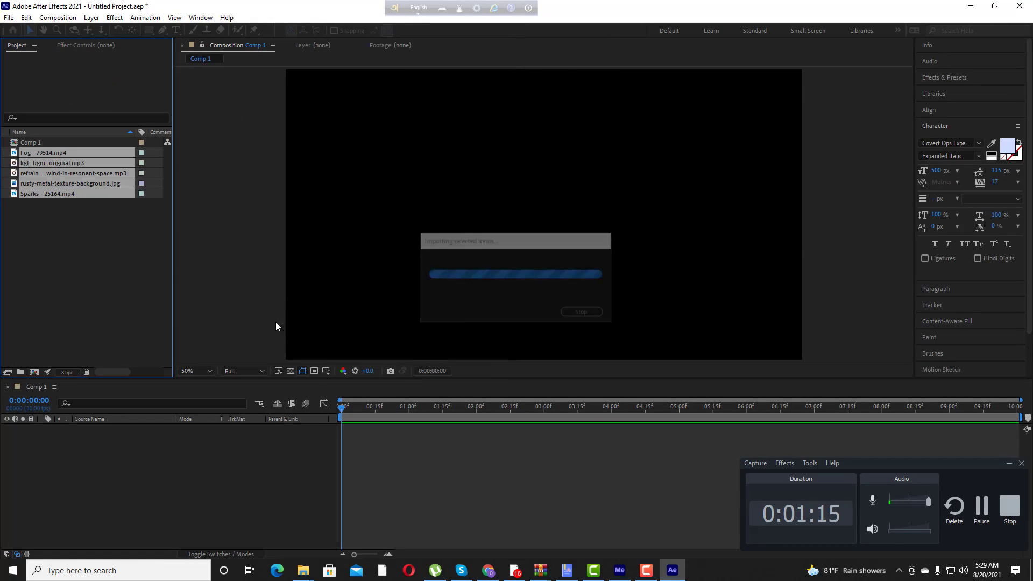
left_click(118, 244)
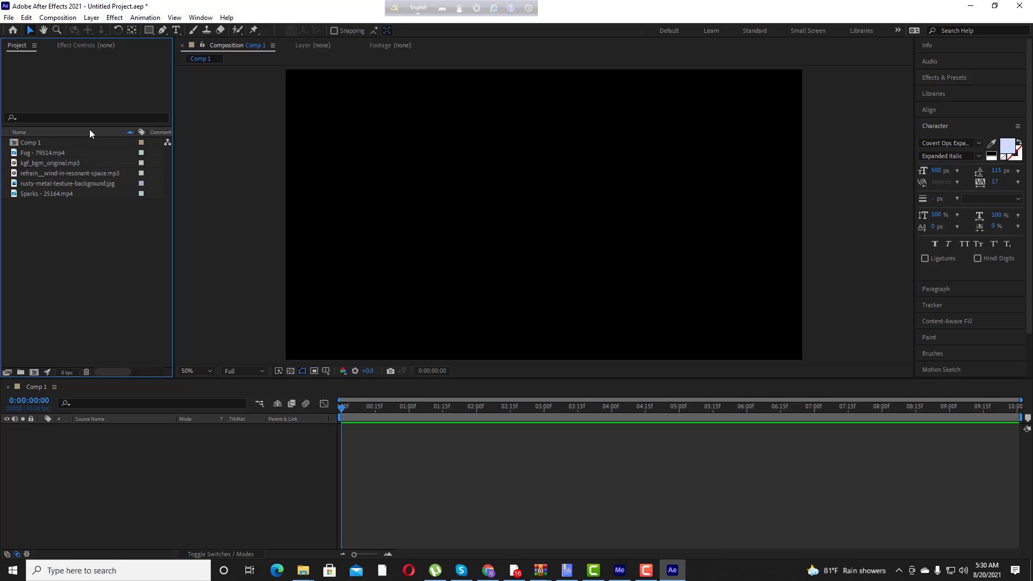
Add a black solid layer of 1920 x 1080 px to the composition.
left_click(123, 477)
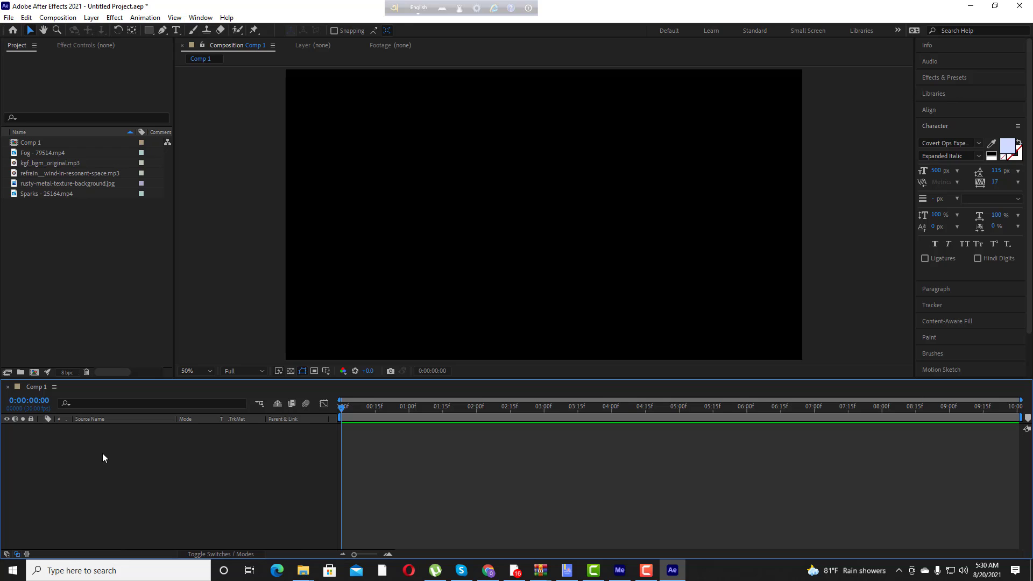
key("ctrl+y")
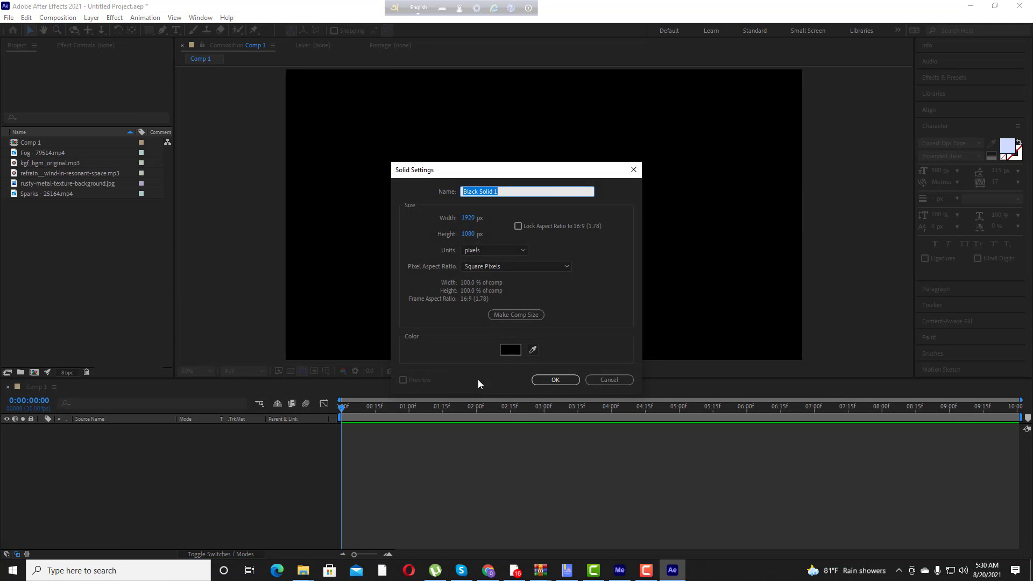
left_click(559, 380)
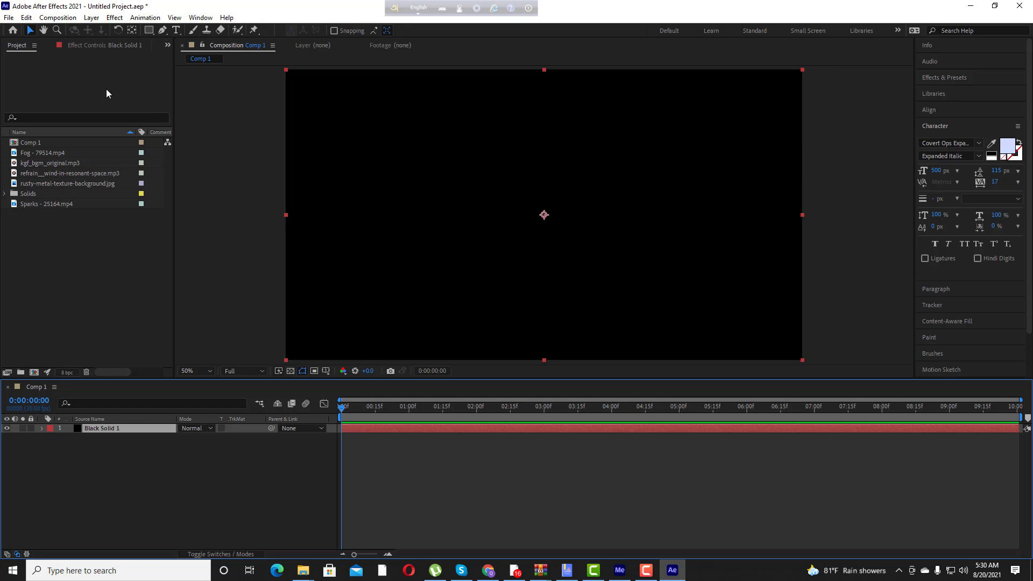
Create a text layer reading "K.G.F" in the composition above the black solid.
left_click(176, 33)
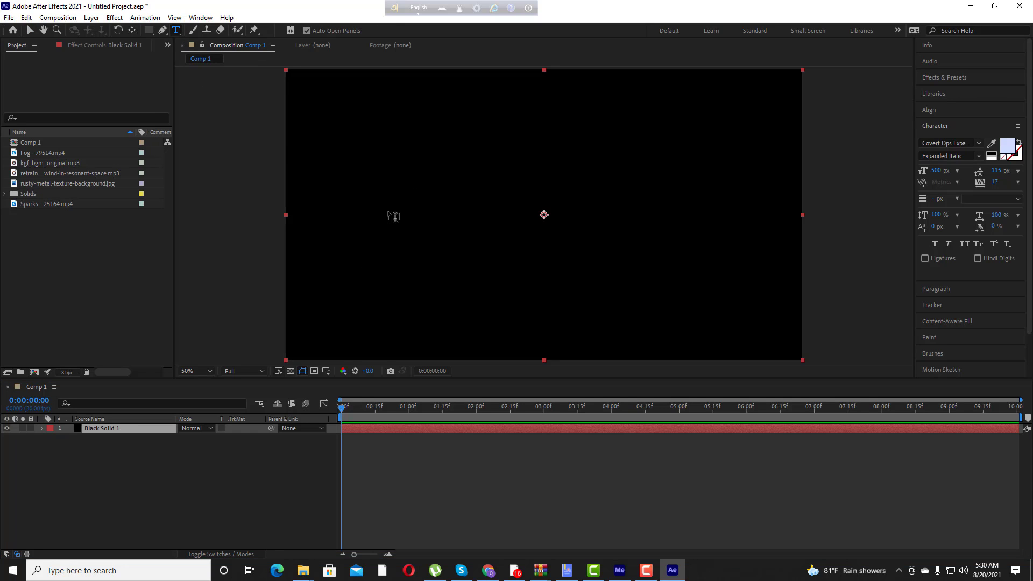
left_click(386, 223)
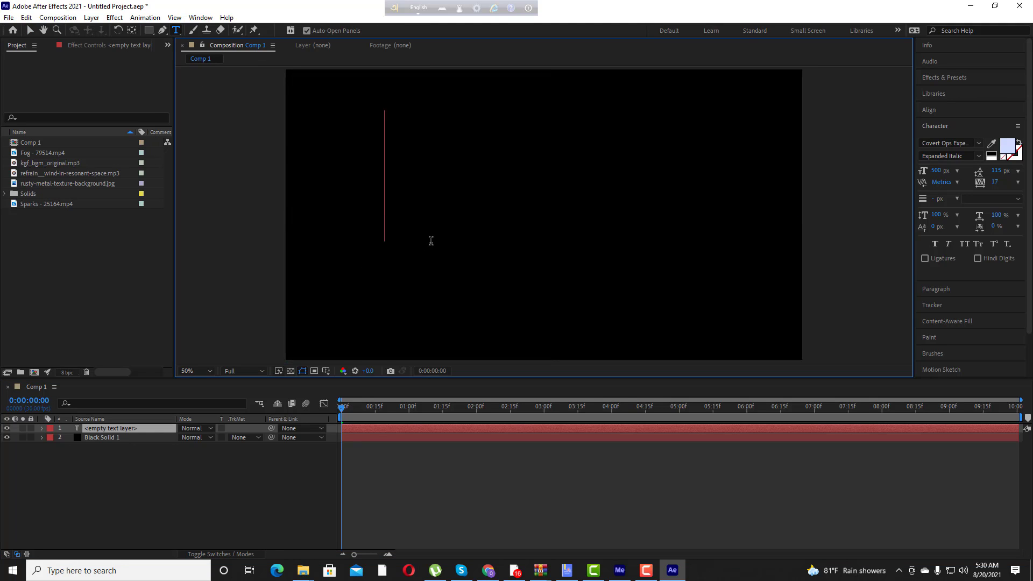
type("K")
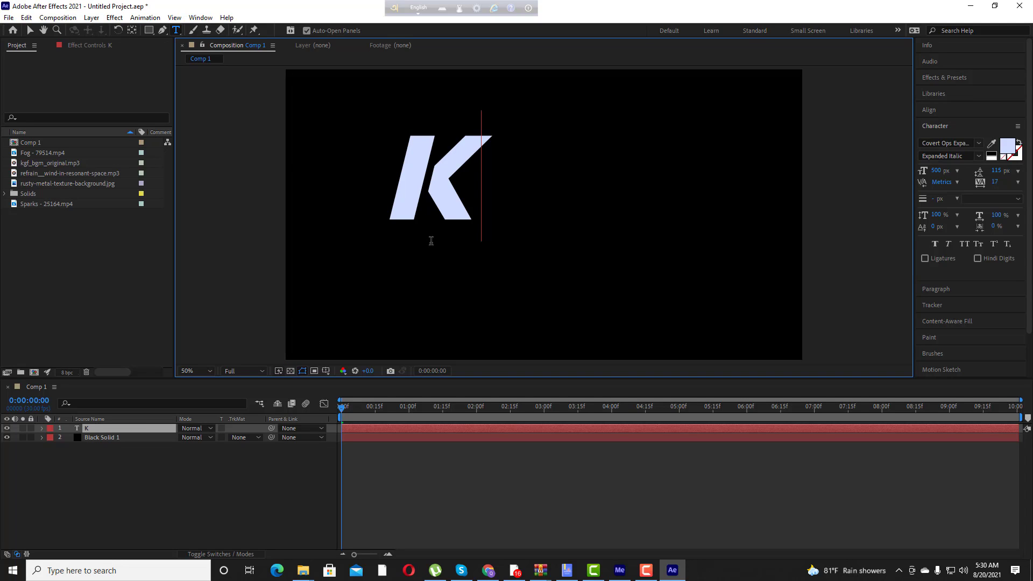
type(".")
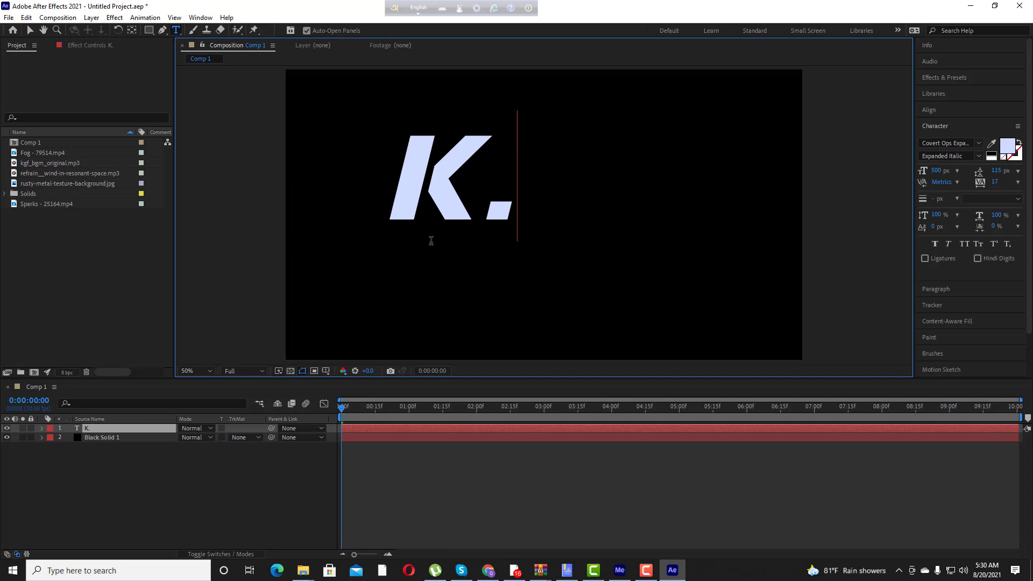
type("G.")
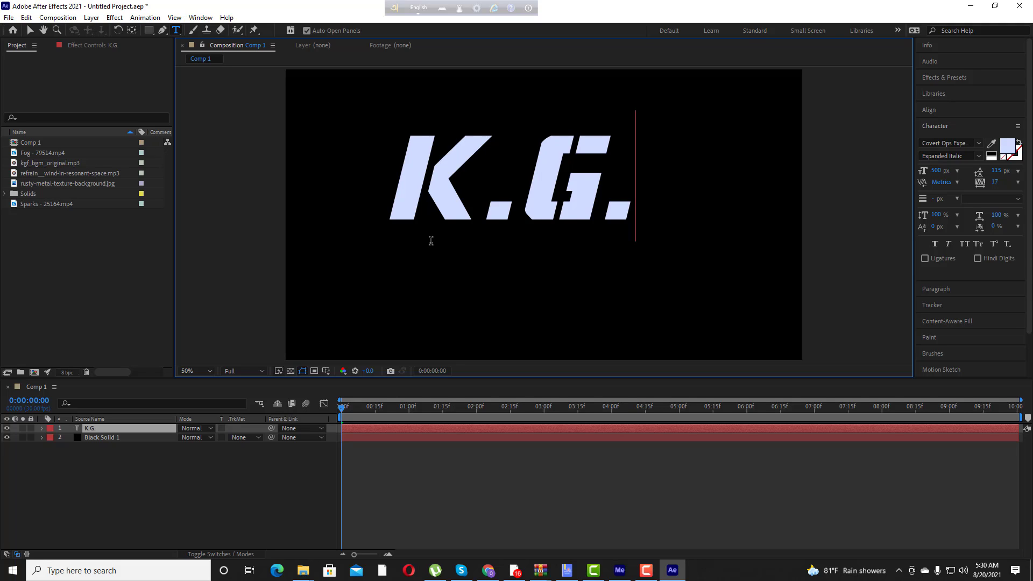
type("F")
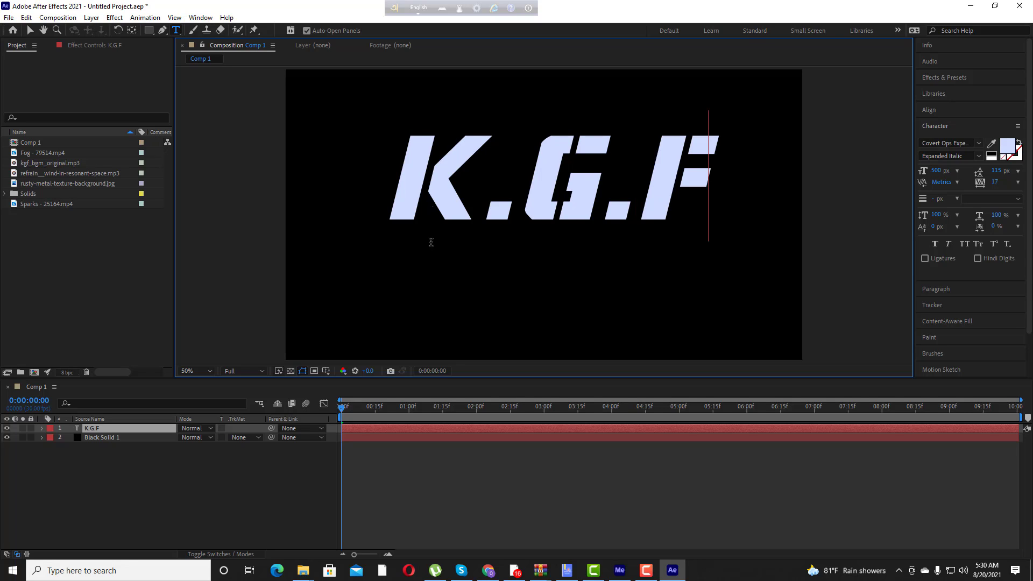
left_click(32, 31)
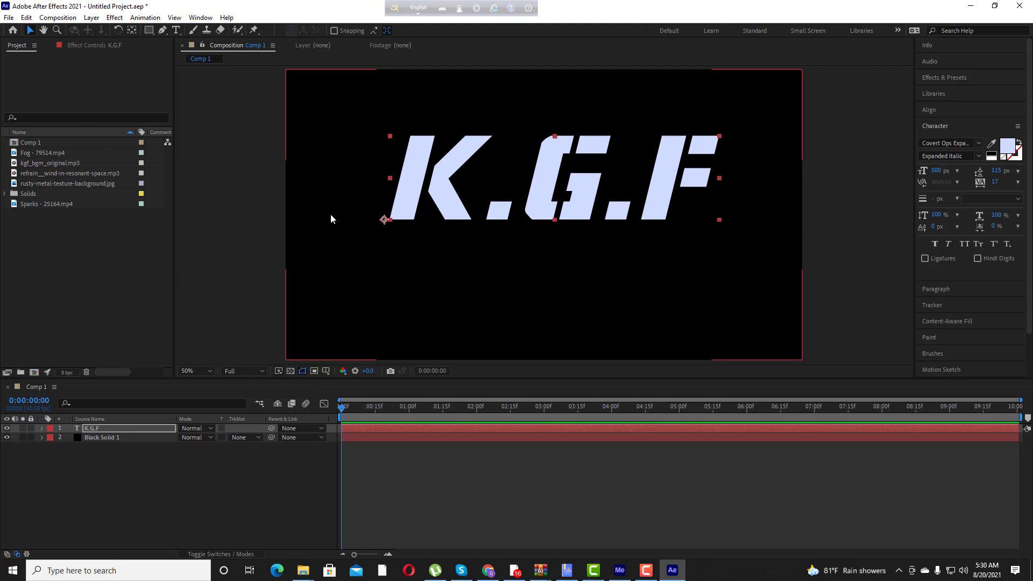
Center the K.G.F layer's anchor point on the text and align the layer to the composition's center horizontally and vertically.
left_click(133, 31)
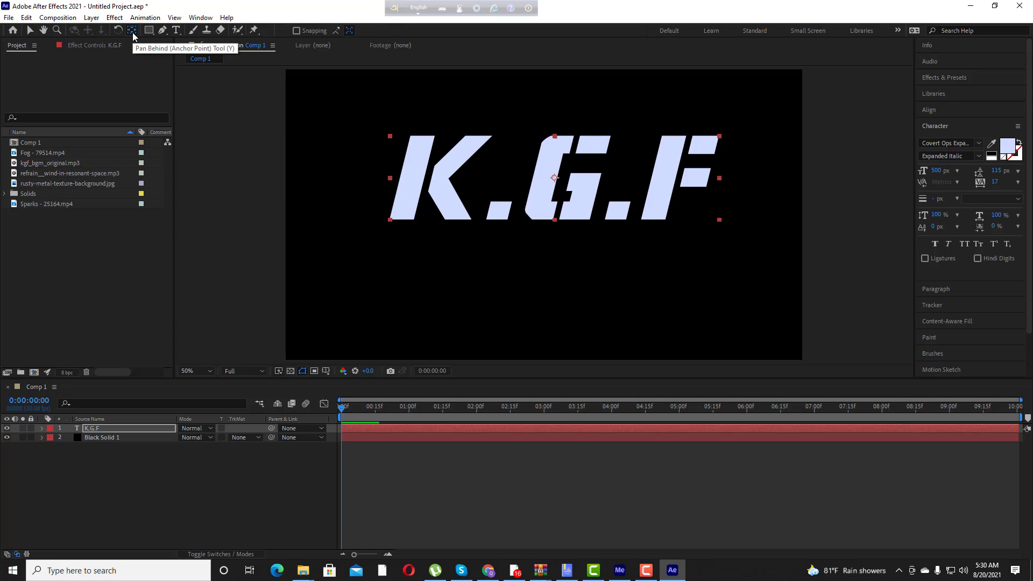
key("ctrl+alt+Home")
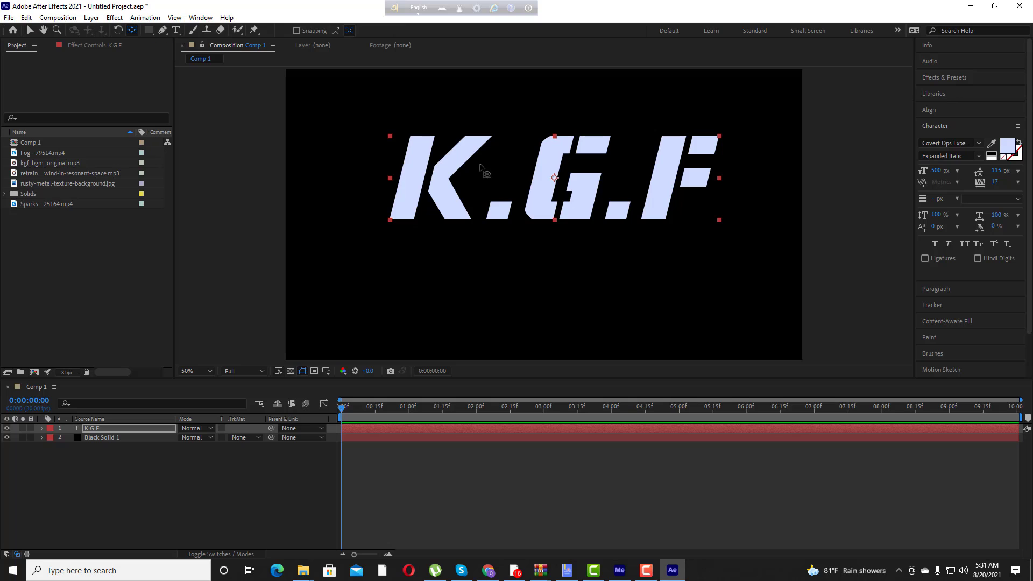
left_click(30, 30)
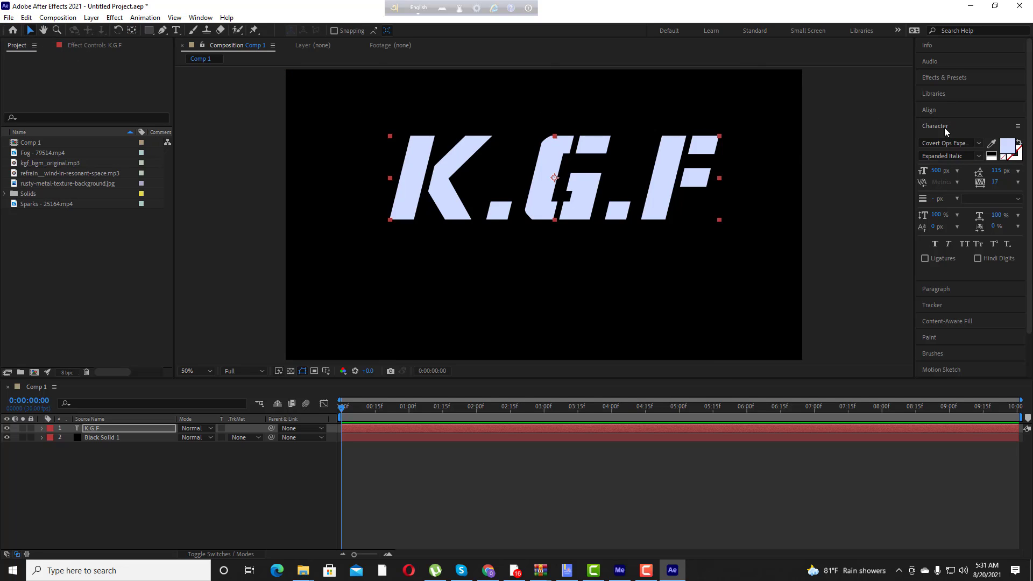
left_click(952, 115)
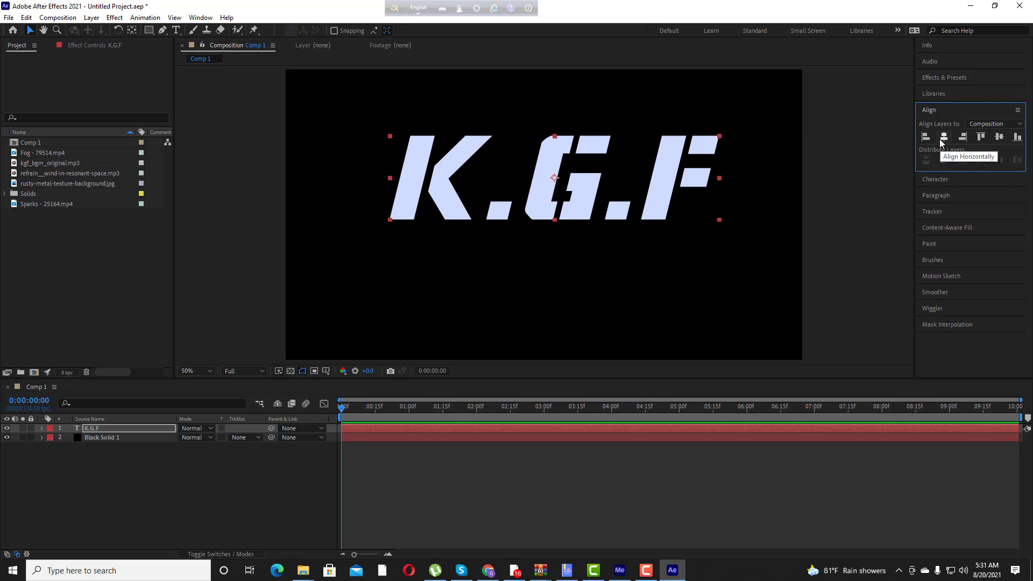
left_click(943, 138)
left_click(998, 141)
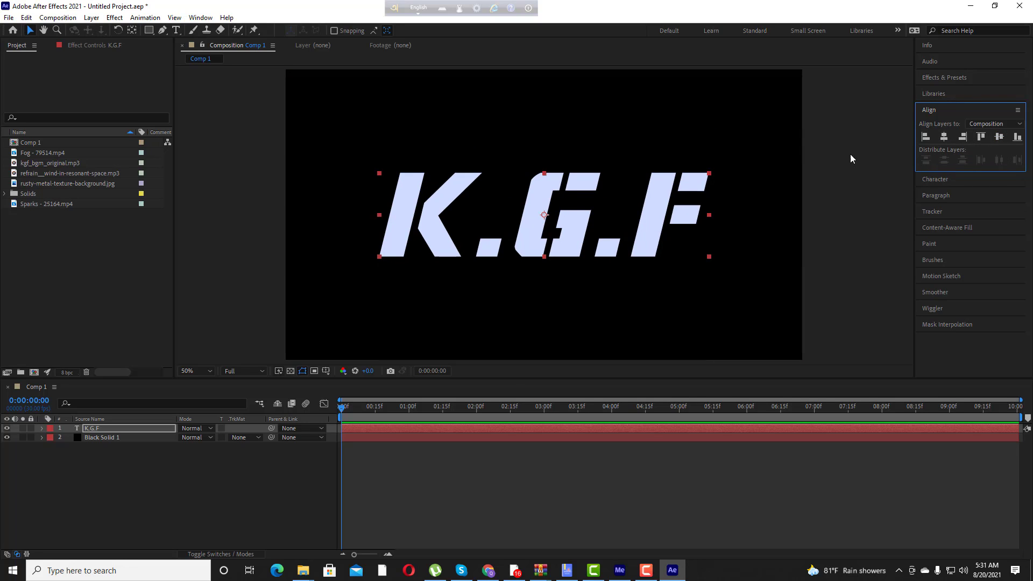
Place rusty-metal-texture-background.jpg in the composition between the K.G.F text layer and the black solid.
left_click(122, 341)
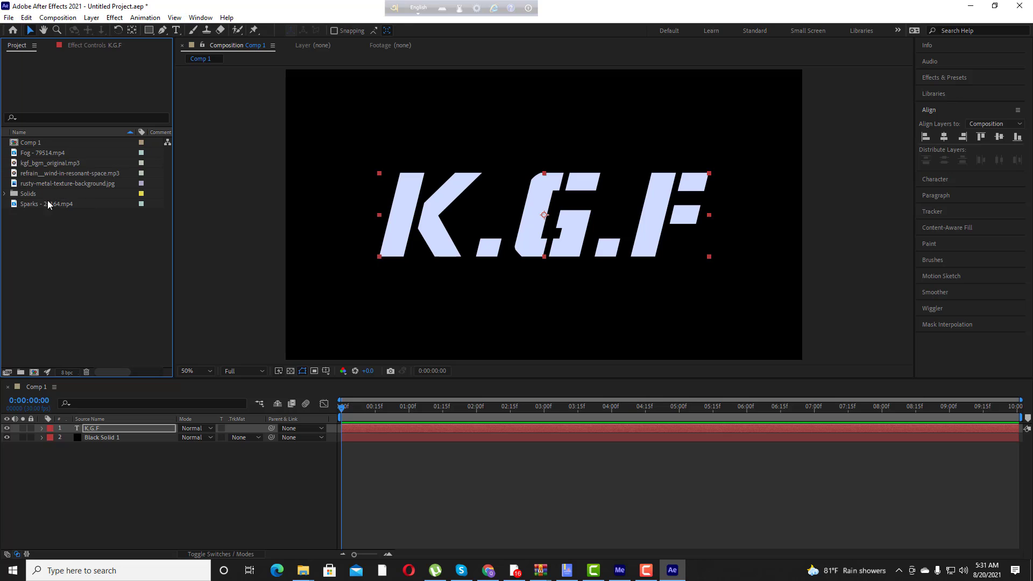
left_click_drag(47, 186, 86, 439)
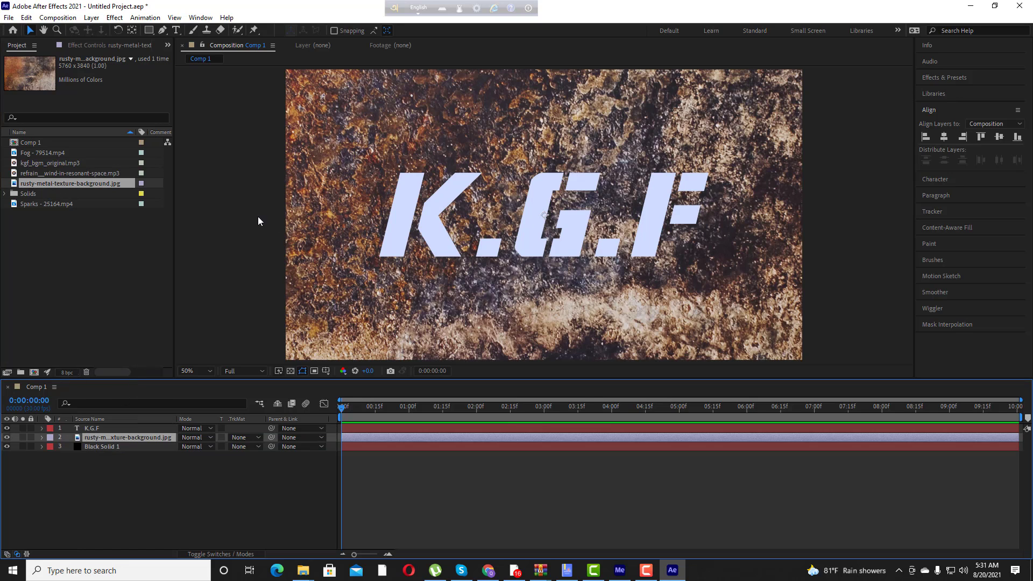
left_click(393, 317)
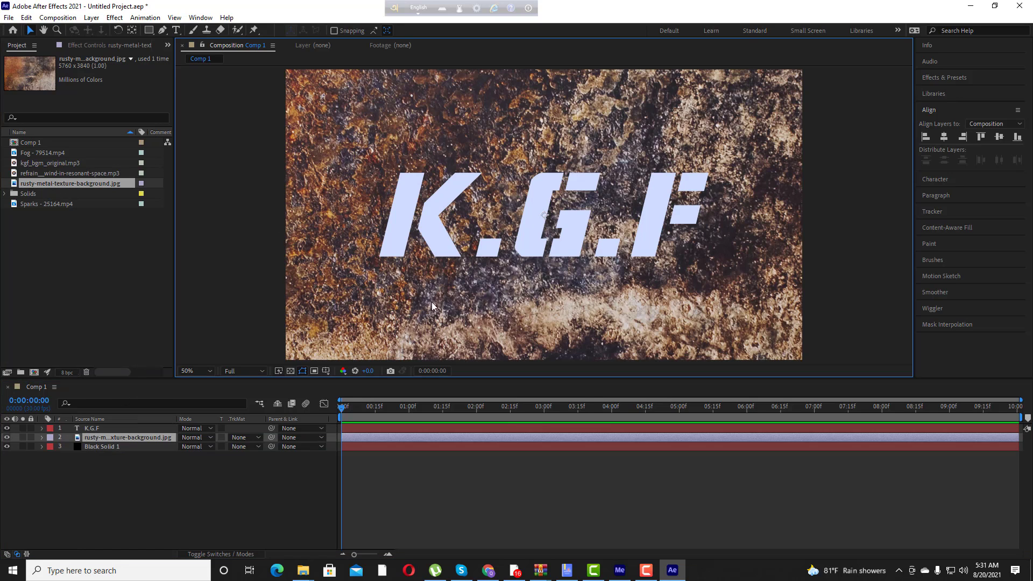
Apply the Curves effect to the rusty-metal-texture-background.jpg layer.
left_click(958, 79)
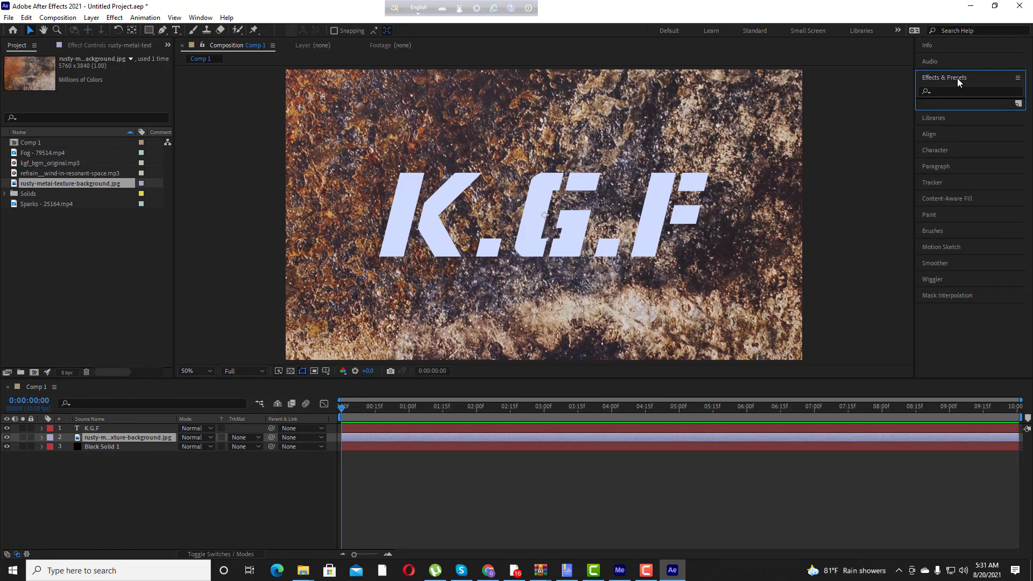
left_click(956, 91)
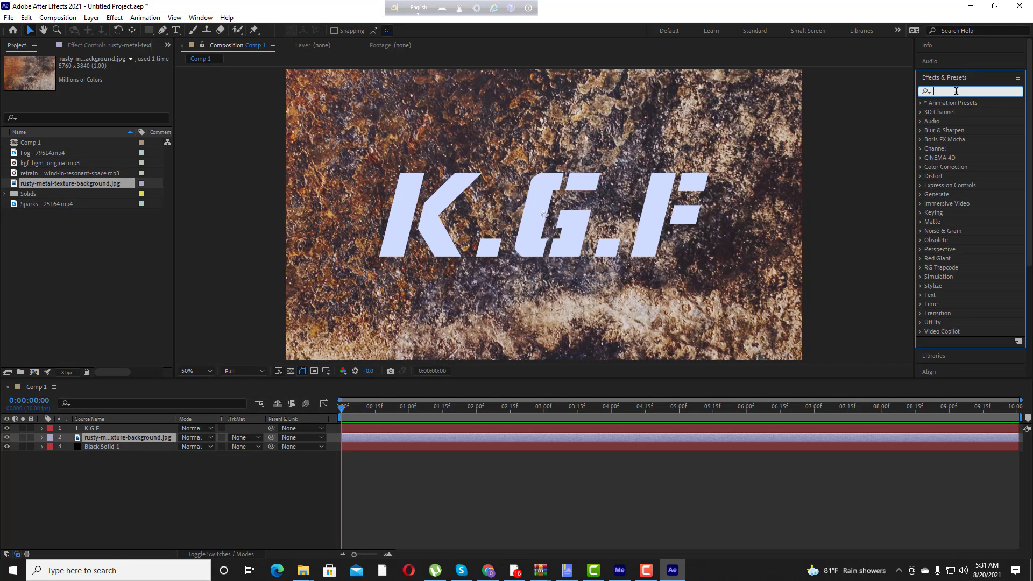
type("cur")
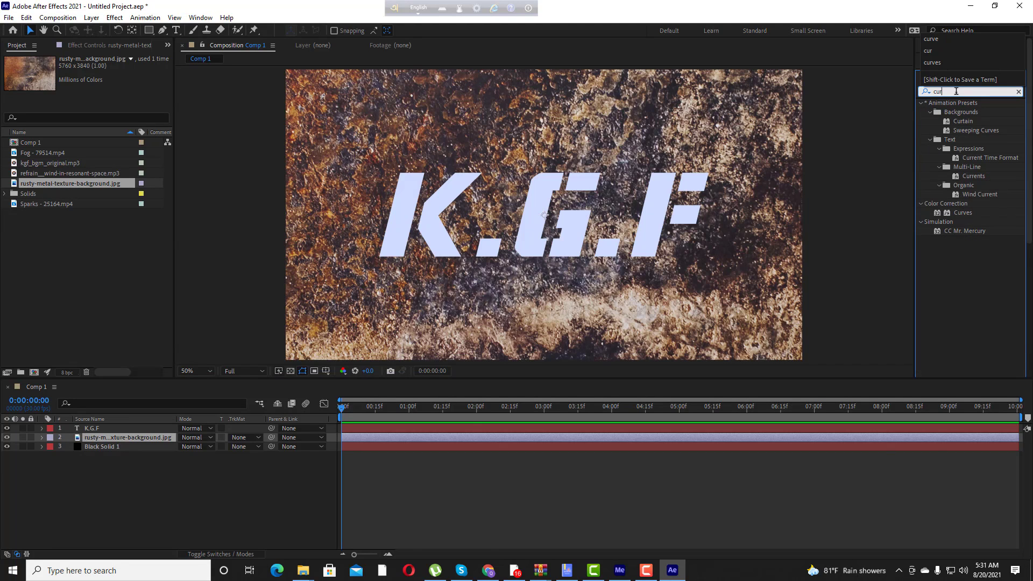
type("ve")
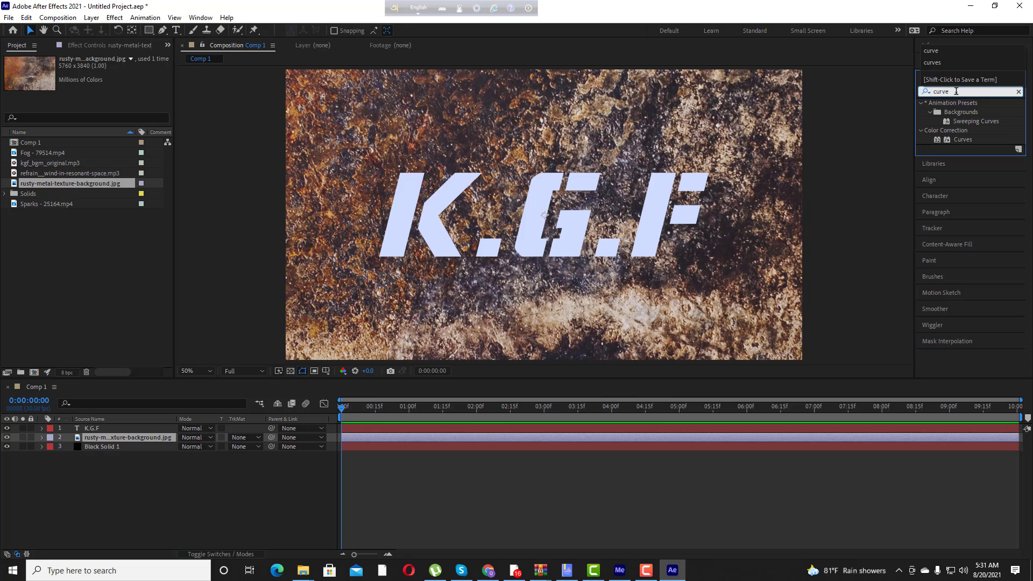
left_click(963, 139)
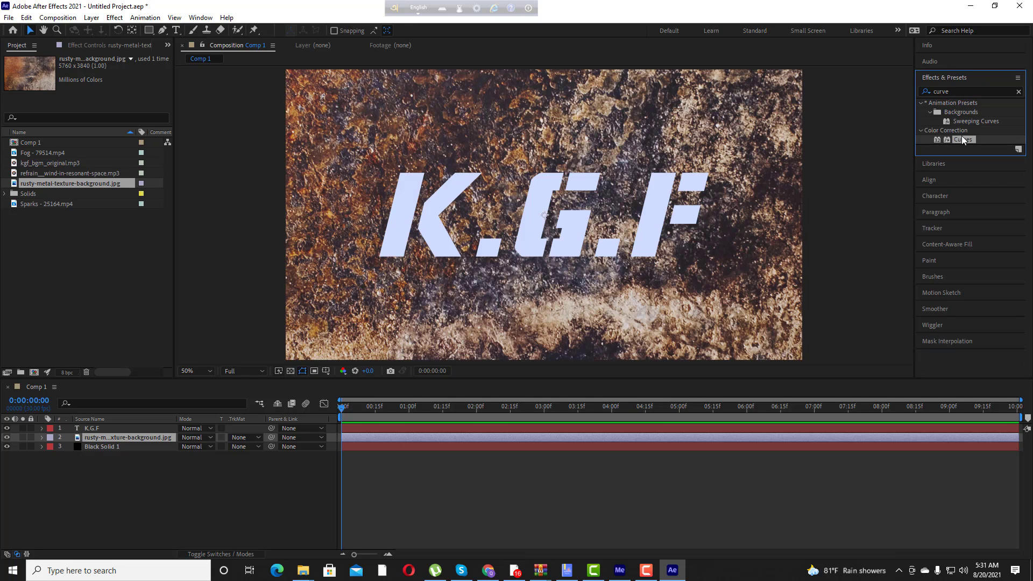
left_click_drag(964, 139, 103, 438)
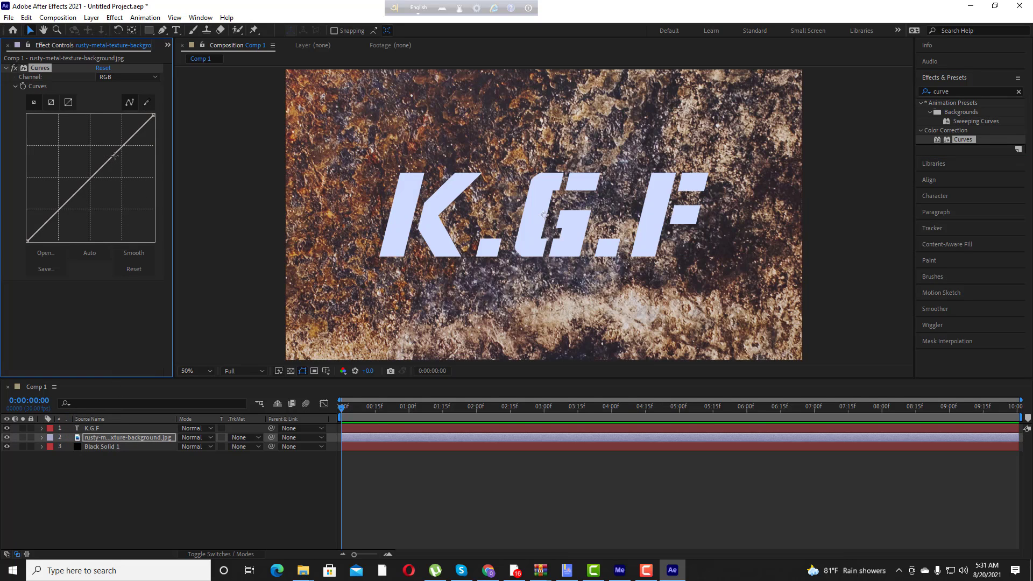
Darken the rusty metal texture by pulling its RGB curve below the diagonal in the highlights and the shadows.
left_click_drag(116, 153, 119, 158)
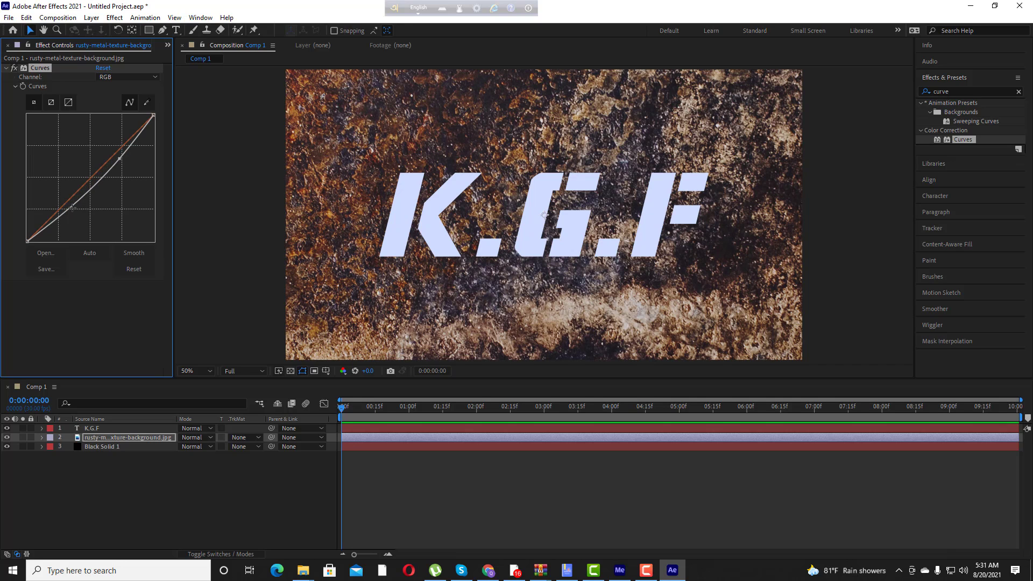
left_click_drag(72, 209, 45, 230)
left_click(28, 28)
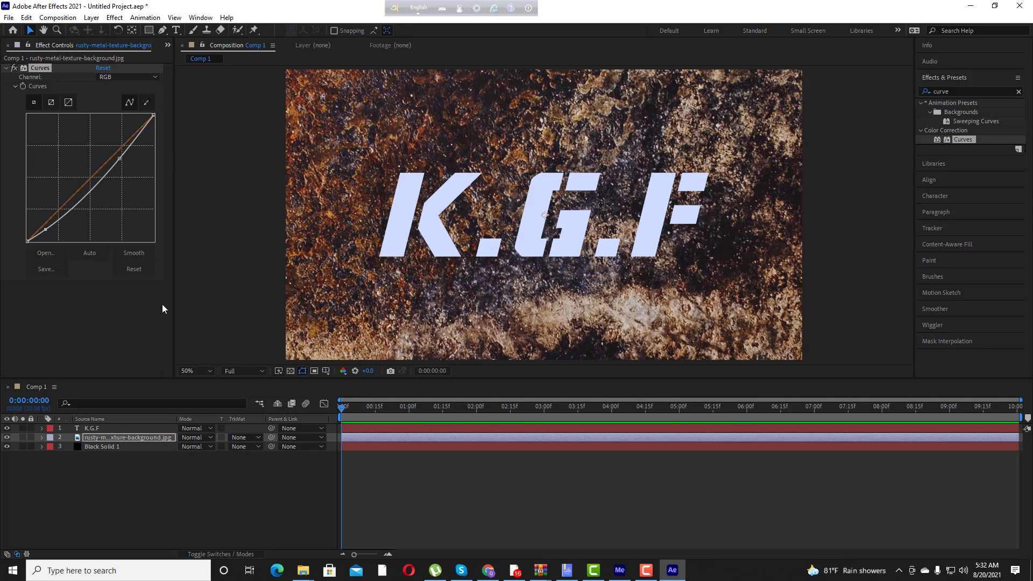
Set the rusty texture layer's track matte to Alpha Matte "K.G.F" and fine-tune the two points on its RGB curve.
left_click(255, 437)
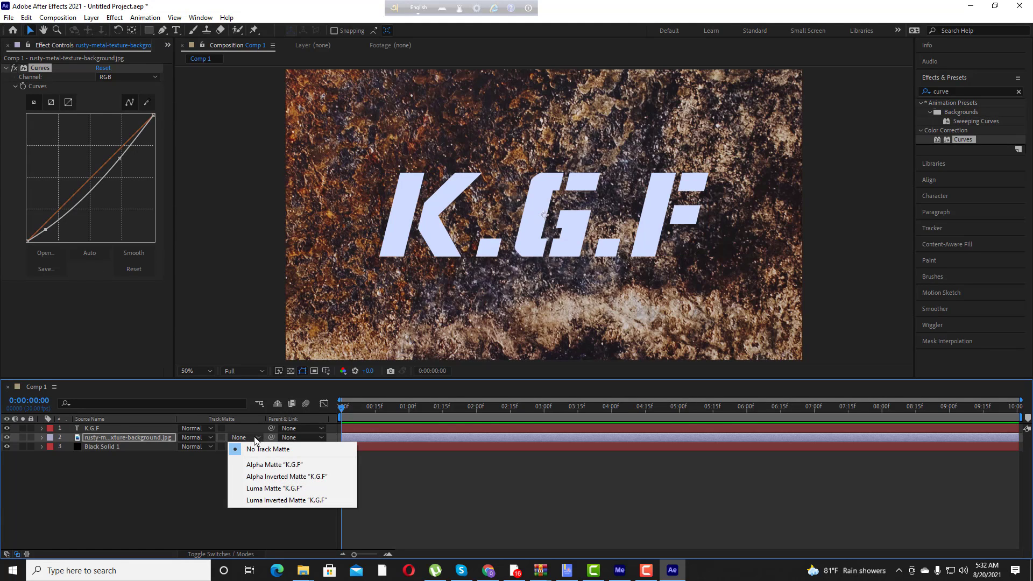
left_click(249, 469)
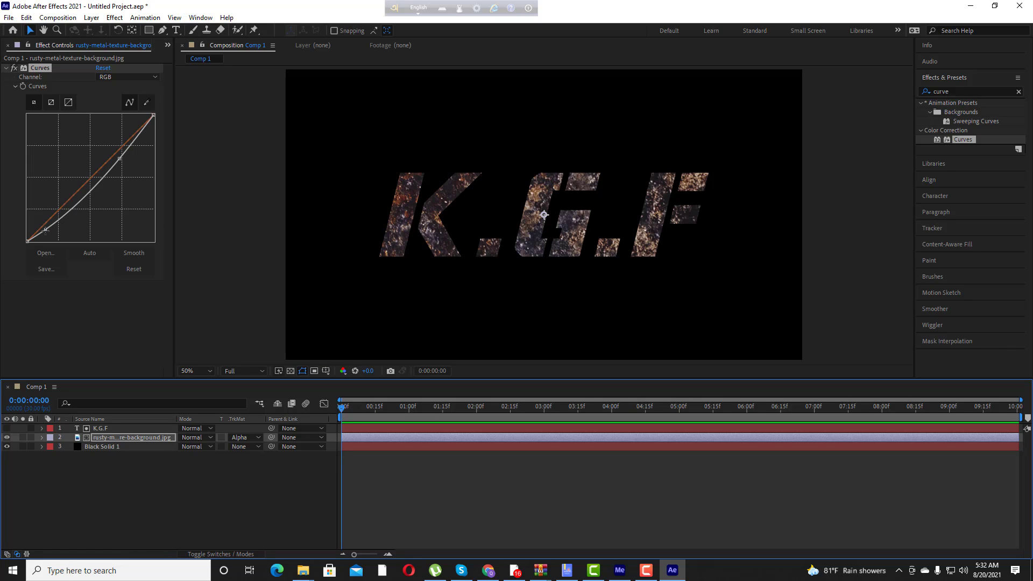
left_click_drag(46, 230, 64, 216)
left_click_drag(119, 159, 117, 159)
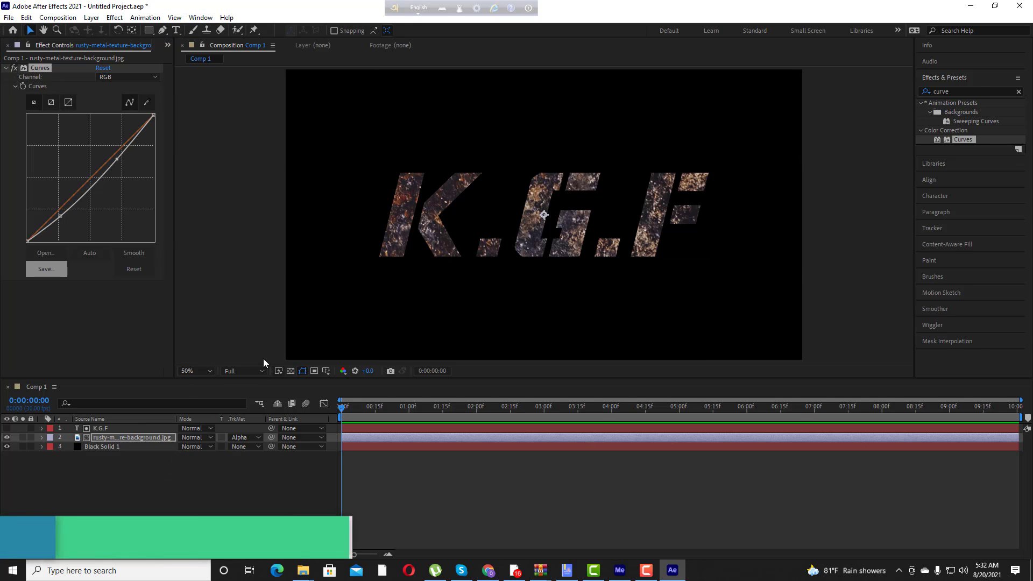
Apply the Video Copilot Saber effect to the Black Solid 1 layer.
left_click(112, 446)
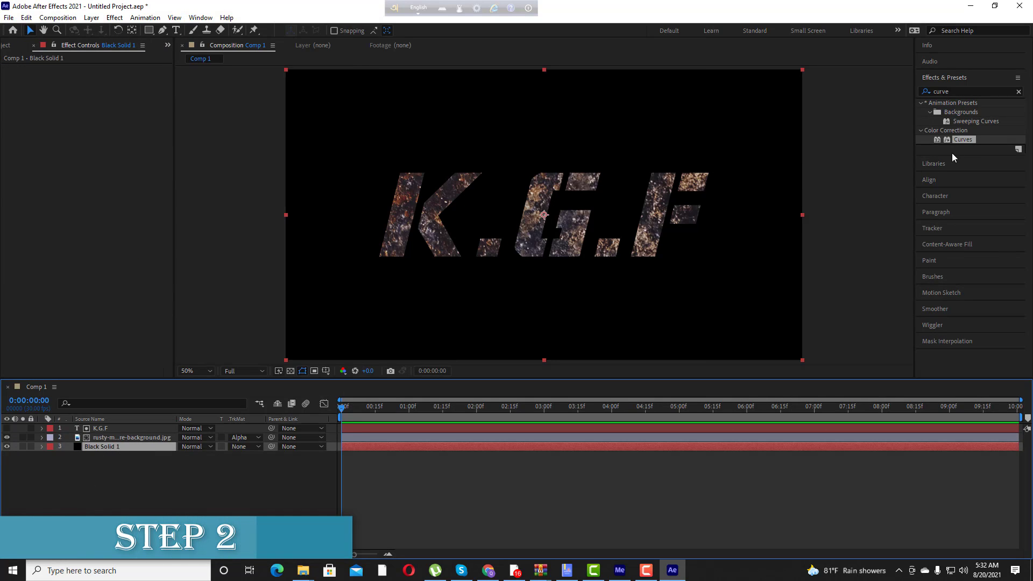
left_click(1018, 92)
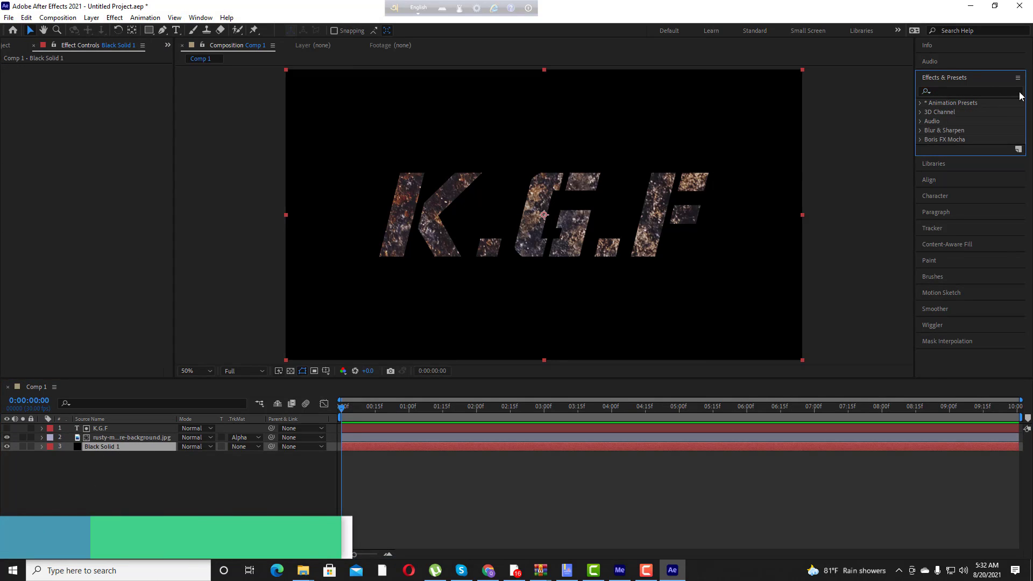
left_click(989, 93)
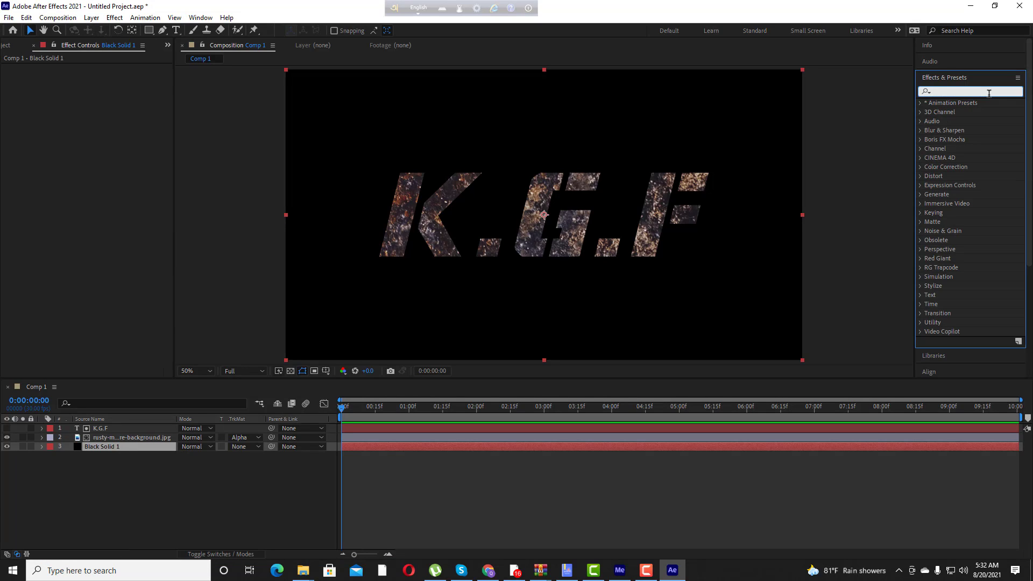
type("sa")
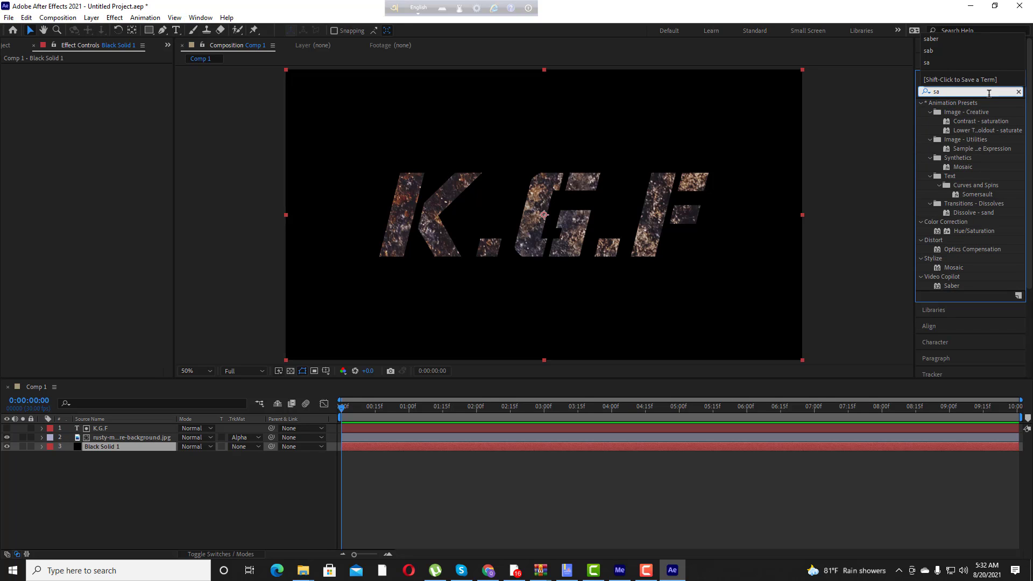
type("ber")
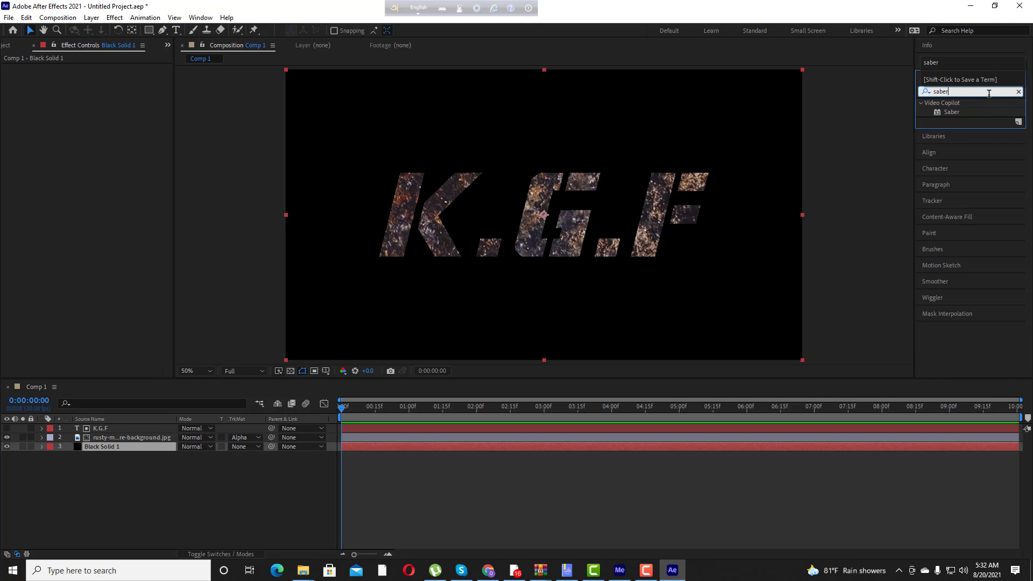
left_click(961, 114)
left_click_drag(954, 113, 147, 448)
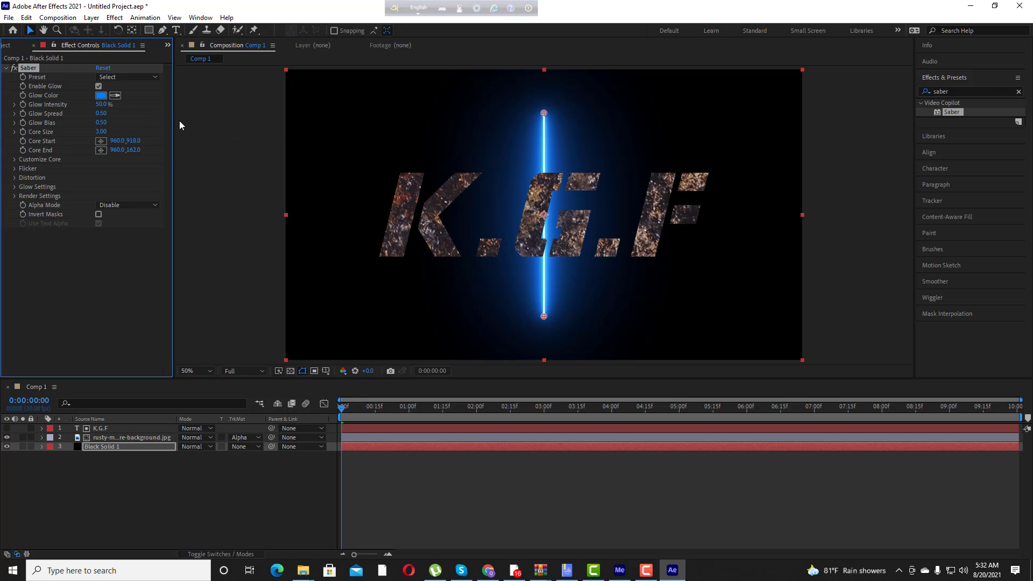
Set the Saber preset to Core and its core type to Text Layer, using the K.G.F layer as the text.
left_click(118, 77)
left_click(147, 76)
left_click(15, 160)
left_click(124, 169)
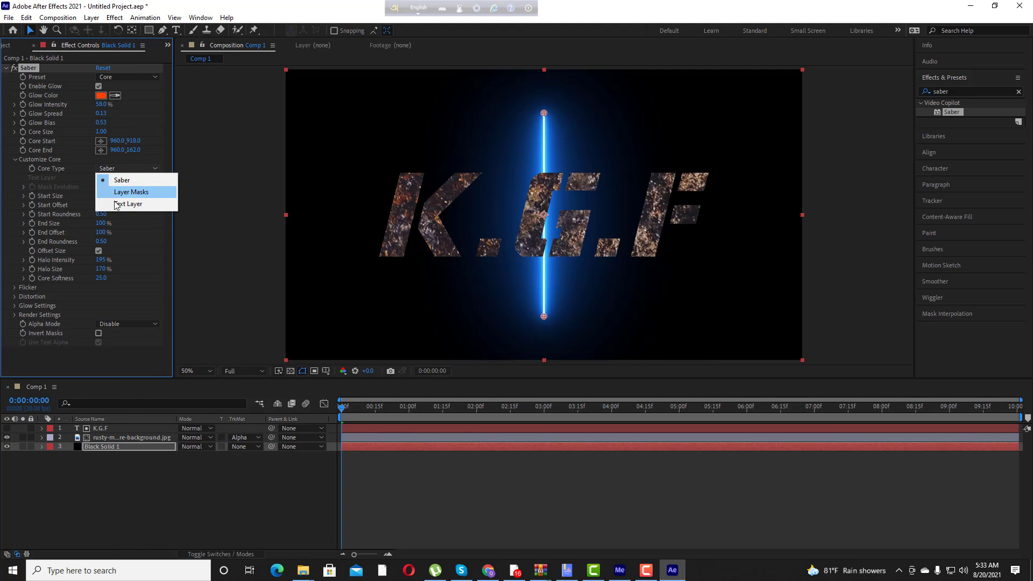
left_click(136, 204)
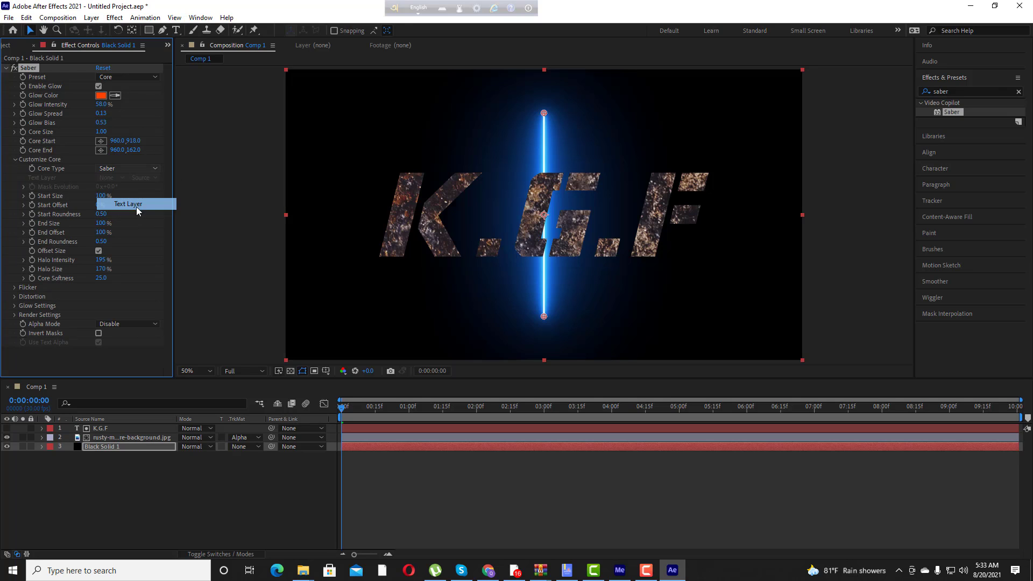
left_click(111, 178)
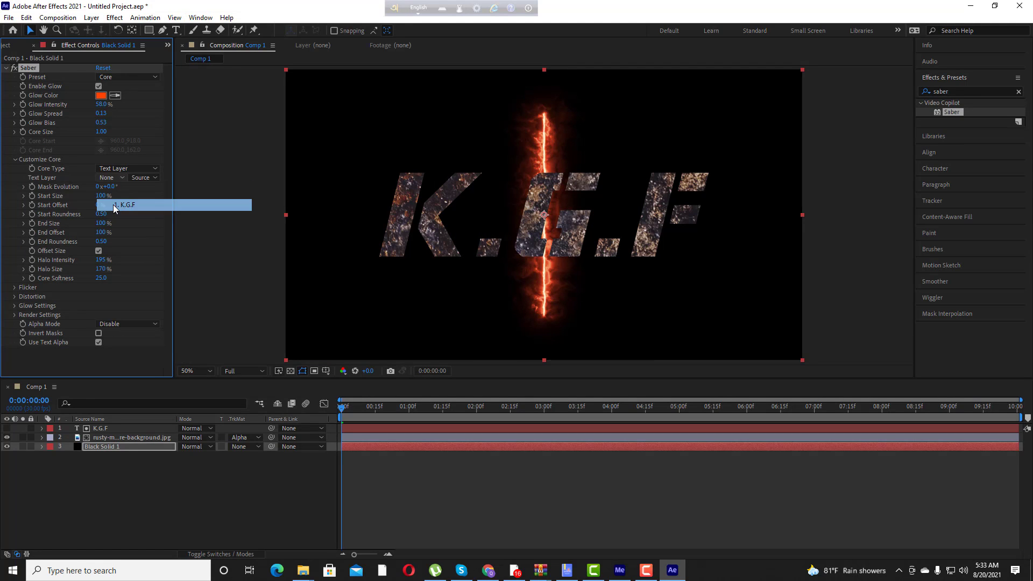
left_click(113, 204)
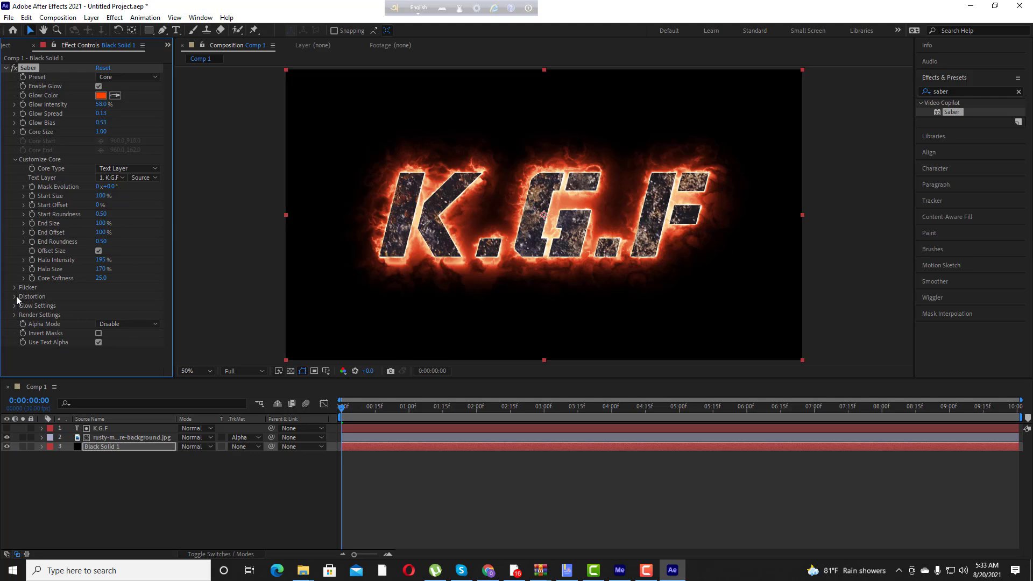
Set the Composite Settings in Saber's render settings to Transparent.
left_click(14, 315)
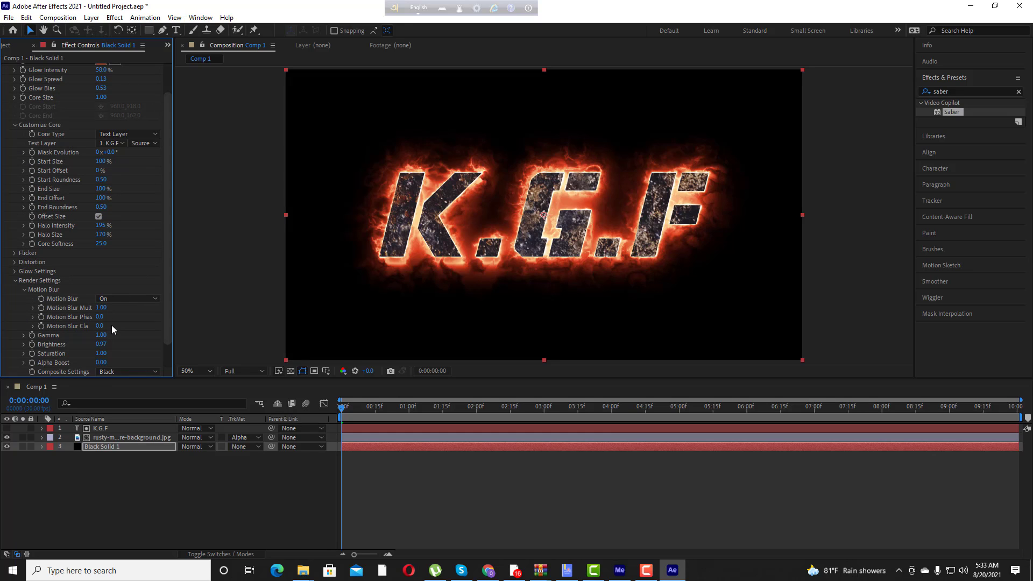
scroll(114, 325, "down", 3)
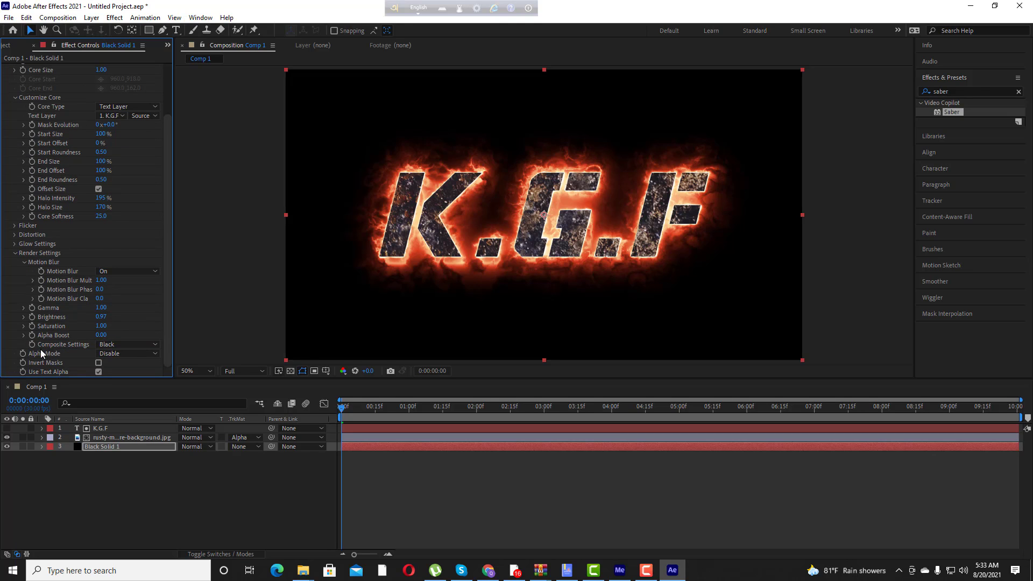
left_click(125, 345)
left_click(127, 357)
left_click(146, 507)
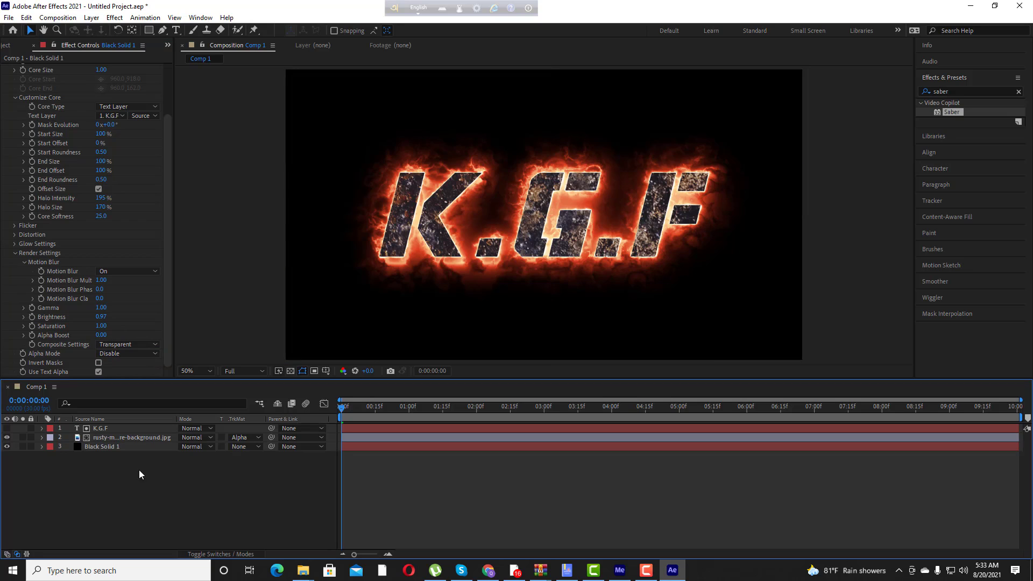
Duplicate the Black Solid 1 layer together with its Saber effect.
left_click(105, 448)
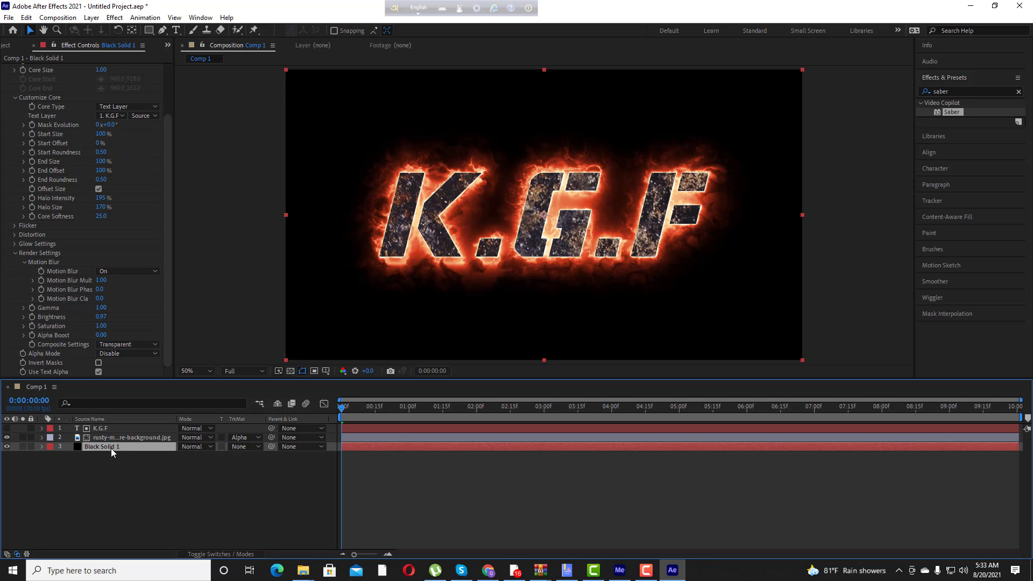
key("ctrl+d")
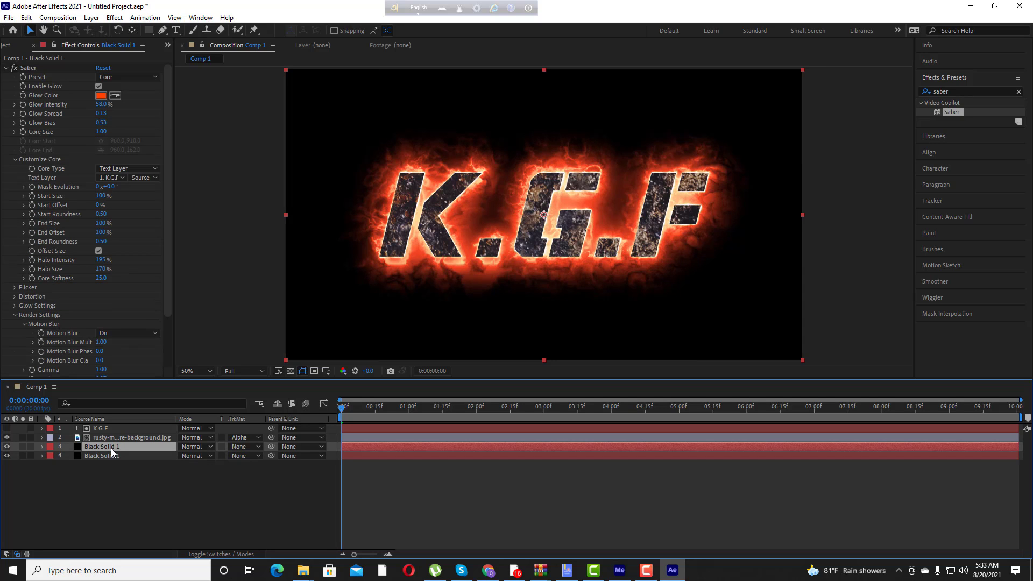
scroll(121, 292, "down", 3)
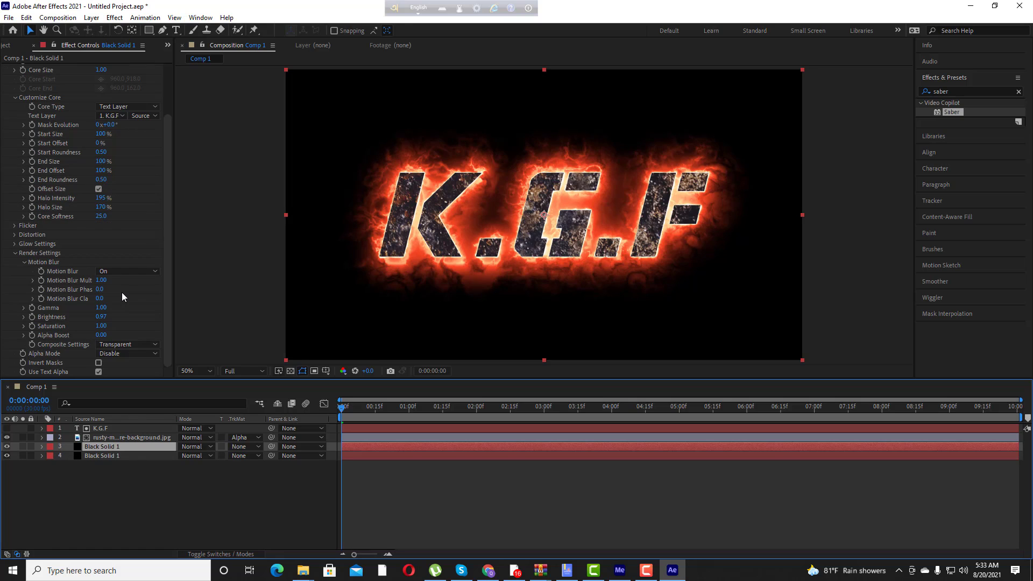
Rename the lowest black solid layer as Black Solid 2 and return to the Comp 1 composition view.
left_click(119, 457)
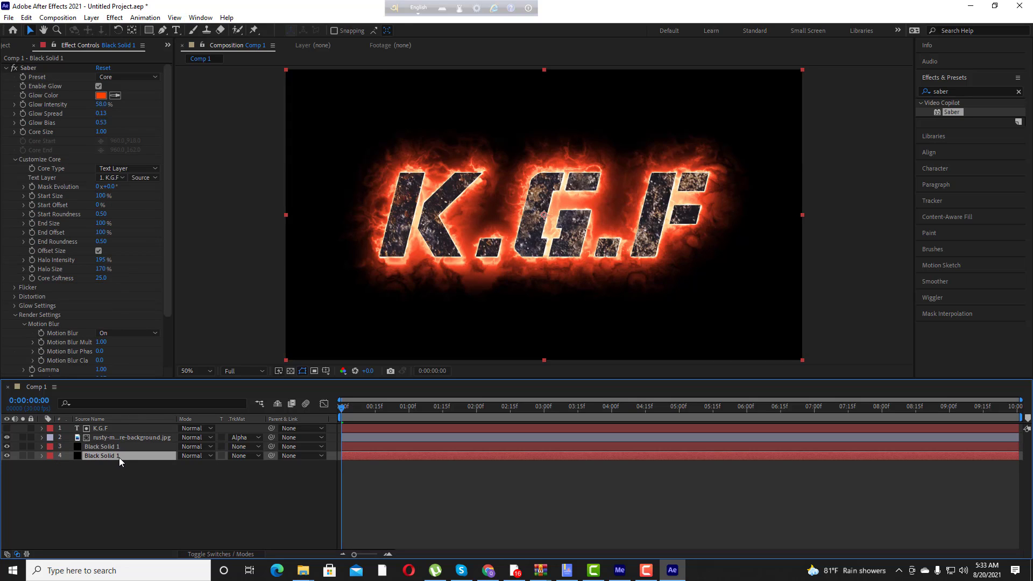
double_click(111, 456)
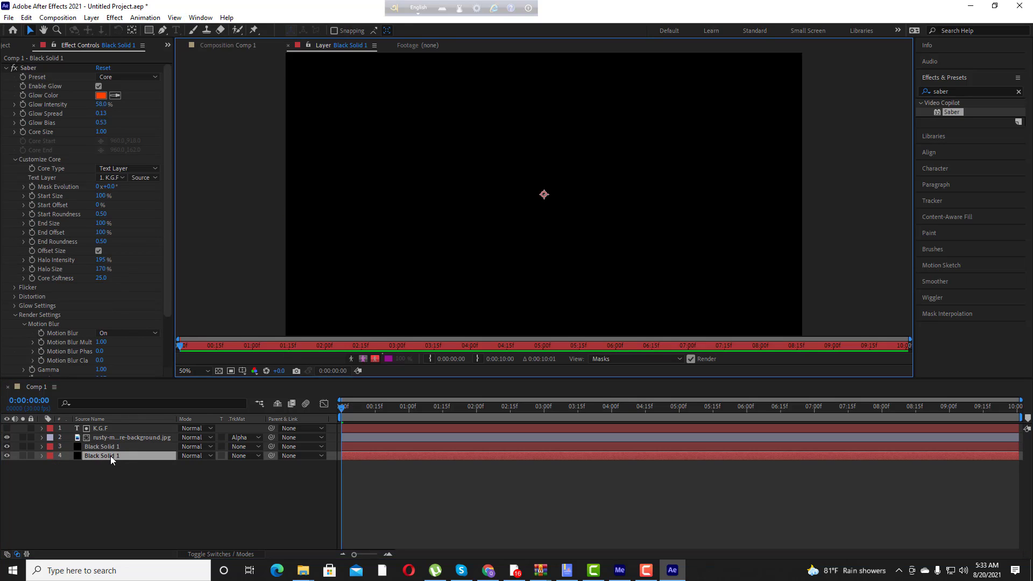
right_click(111, 456)
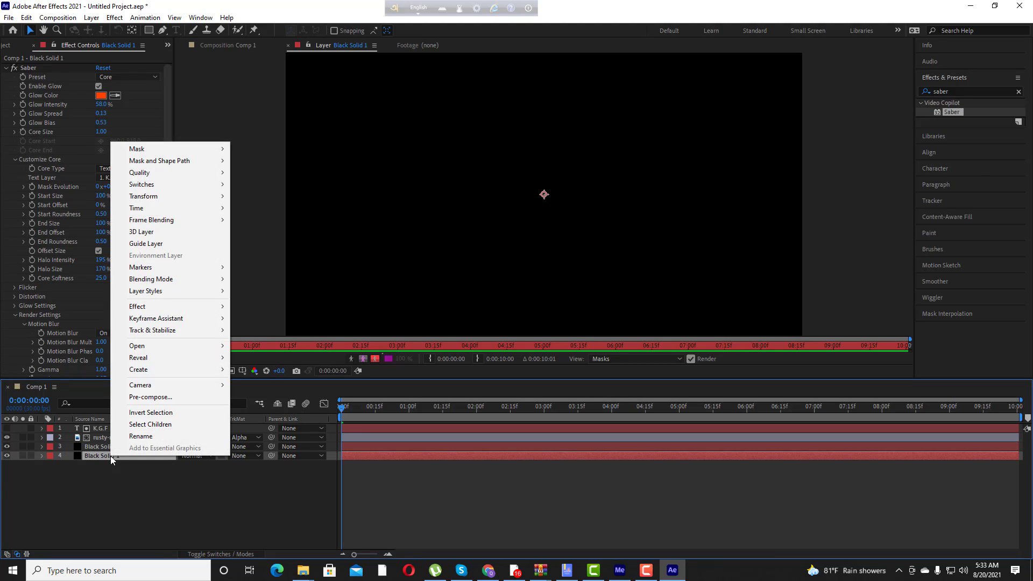
left_click(129, 436)
left_click(145, 451)
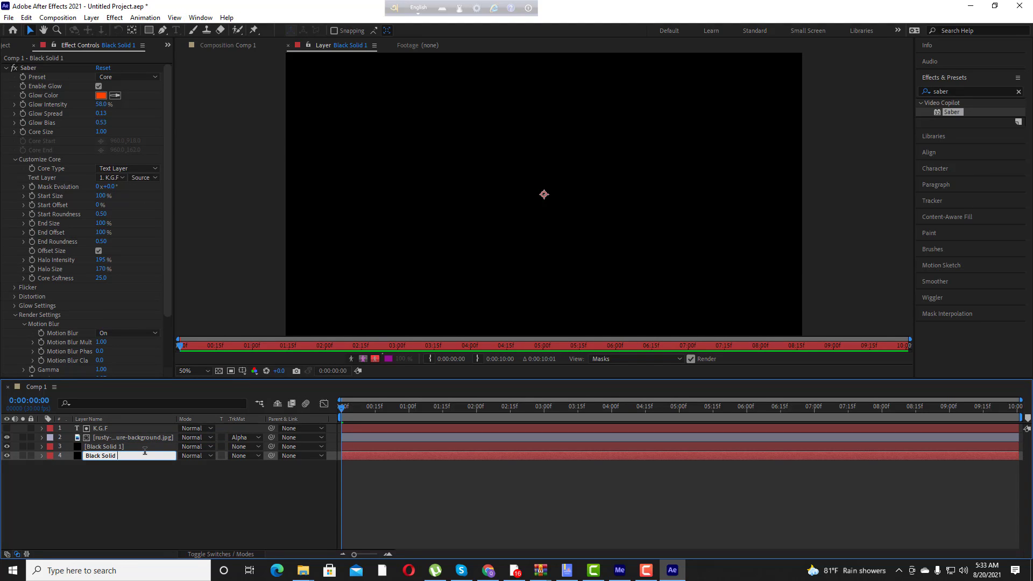
type("2")
key("Return")
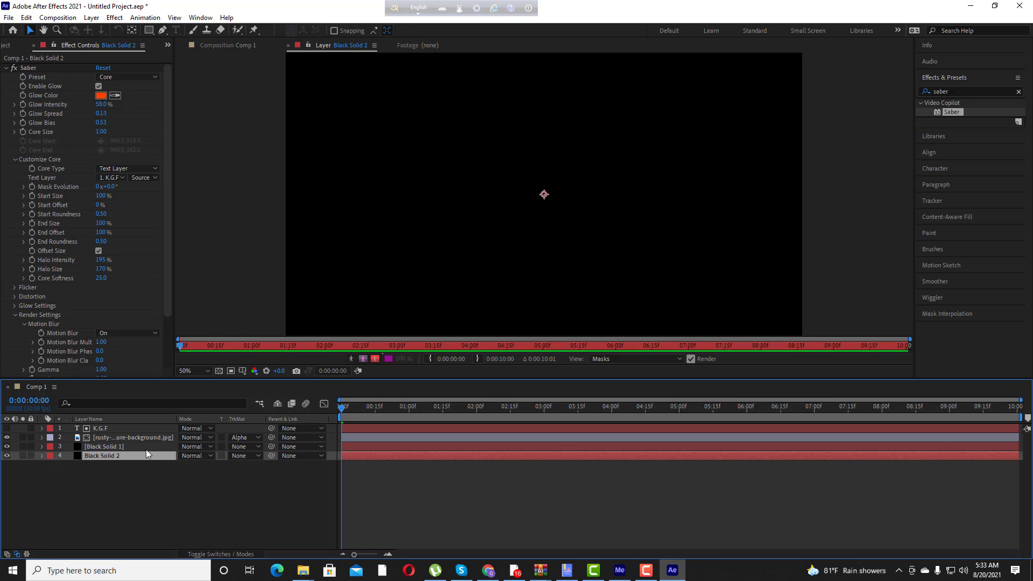
left_click(248, 48)
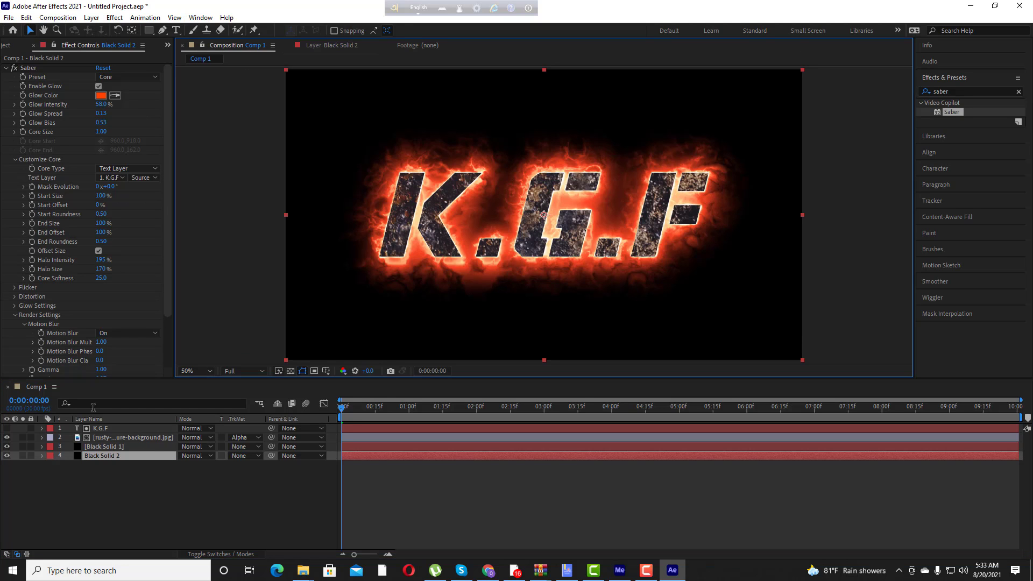
Set the Alpha Mode of Black Solid 2's Saber effect to Mask Glow, and inspect the layer soloed before turning solo off.
left_click(103, 459)
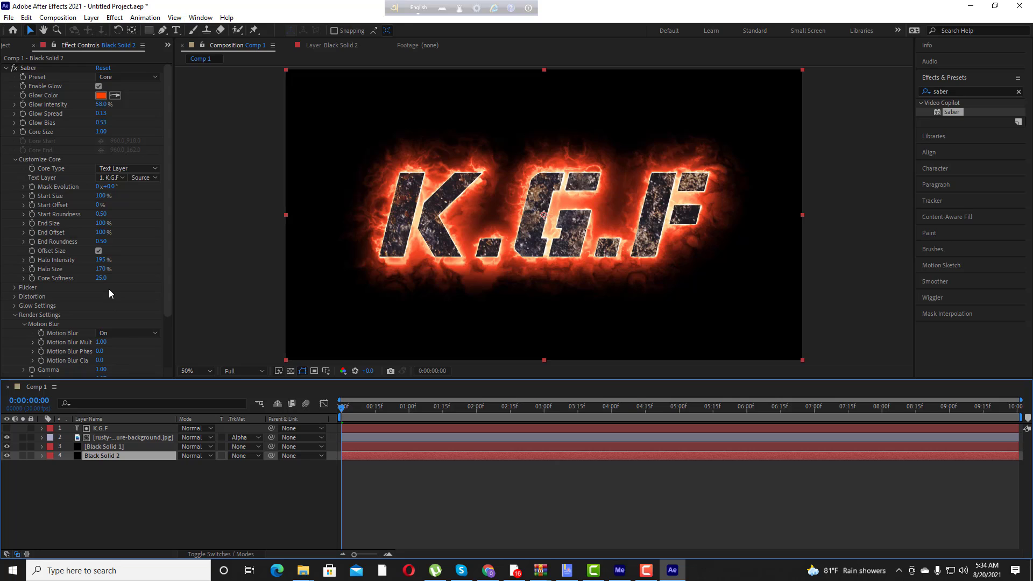
scroll(109, 289, "down", 3)
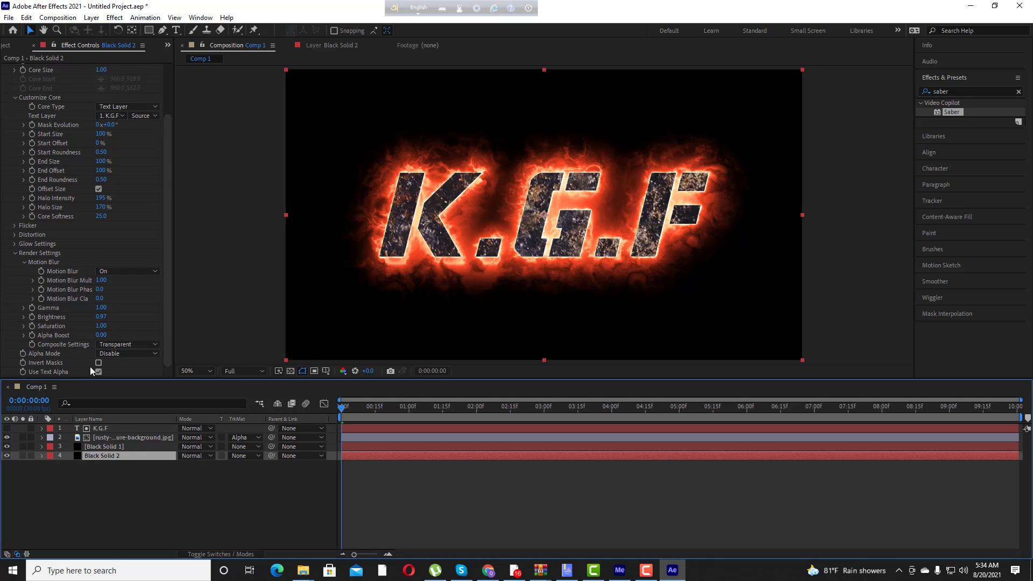
left_click(143, 354)
left_click(110, 391)
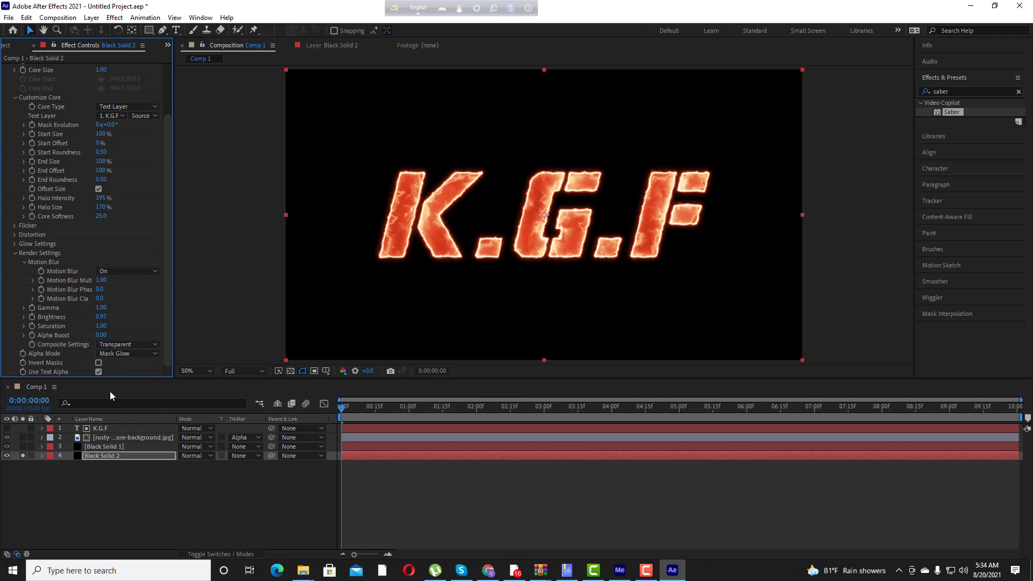
left_click(111, 353)
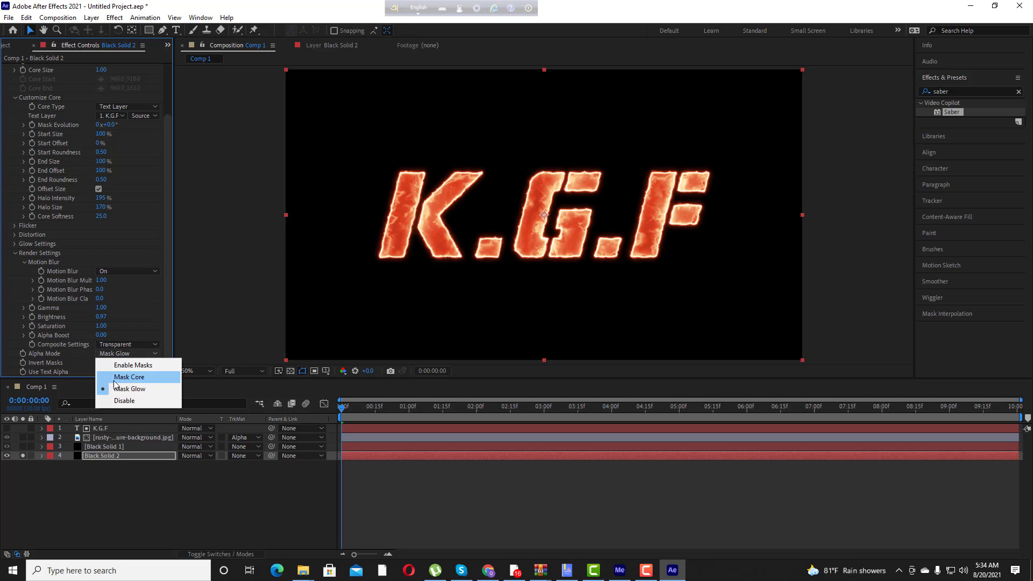
left_click(115, 389)
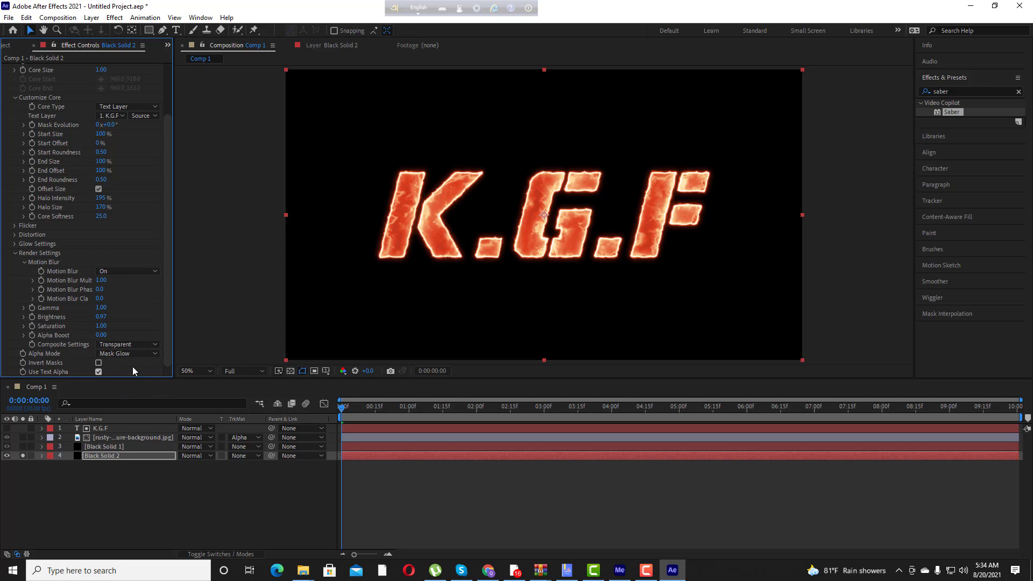
left_click(23, 455)
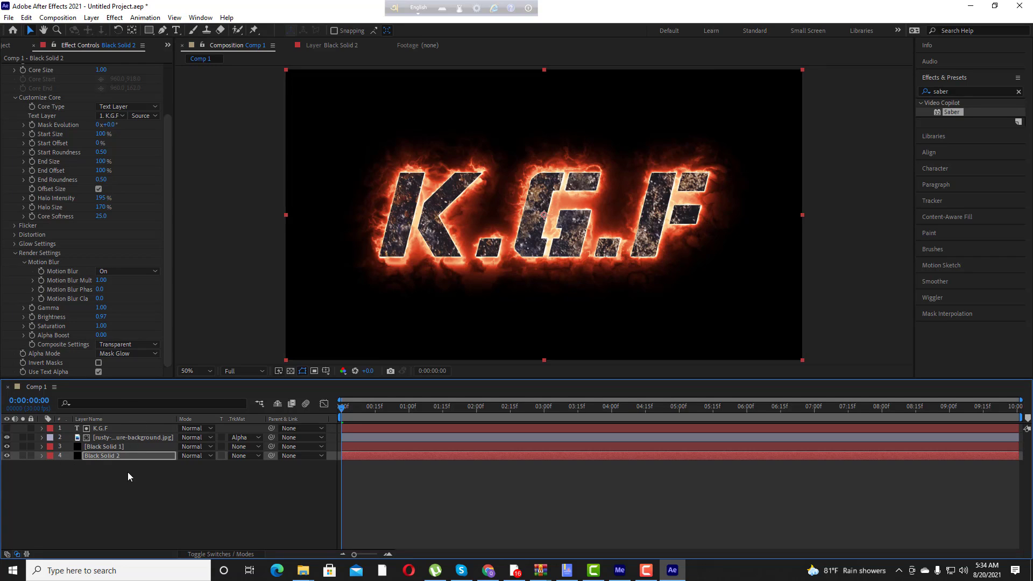
Move Black Solid 1 and Black Solid 2 together above the K.G.F text layer in the layer stack.
left_click(107, 431)
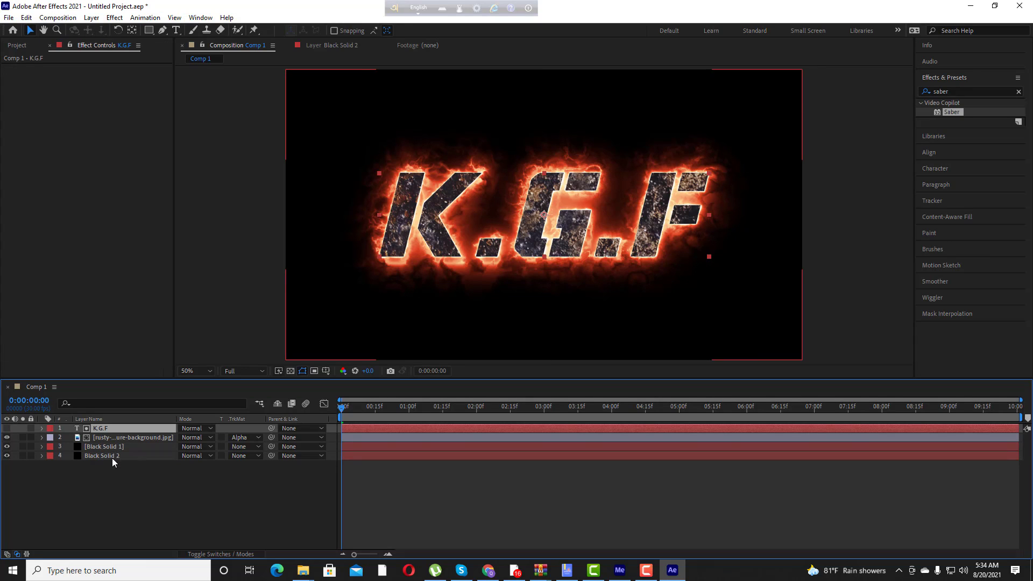
left_click(112, 456)
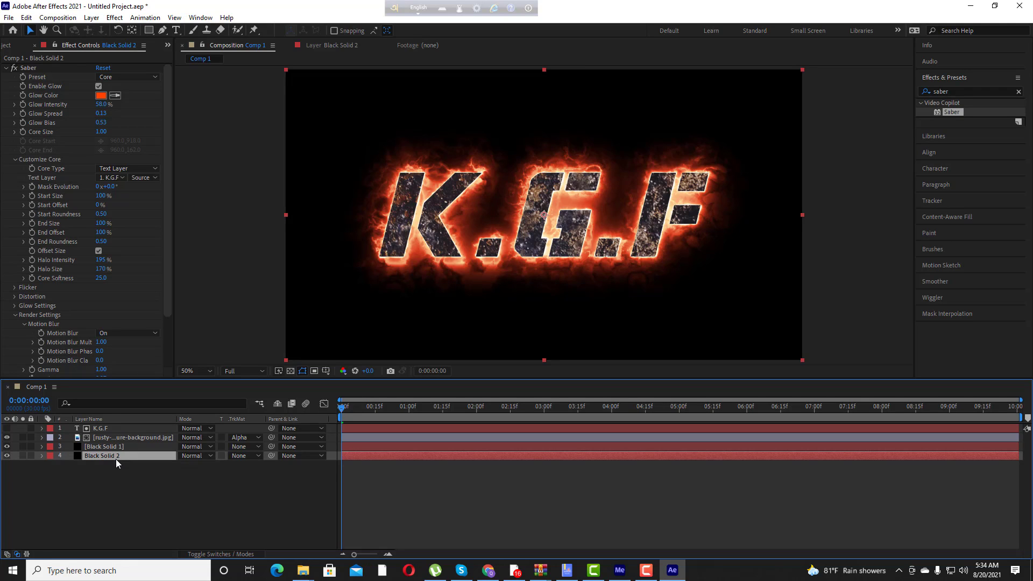
left_click(120, 448, "shift")
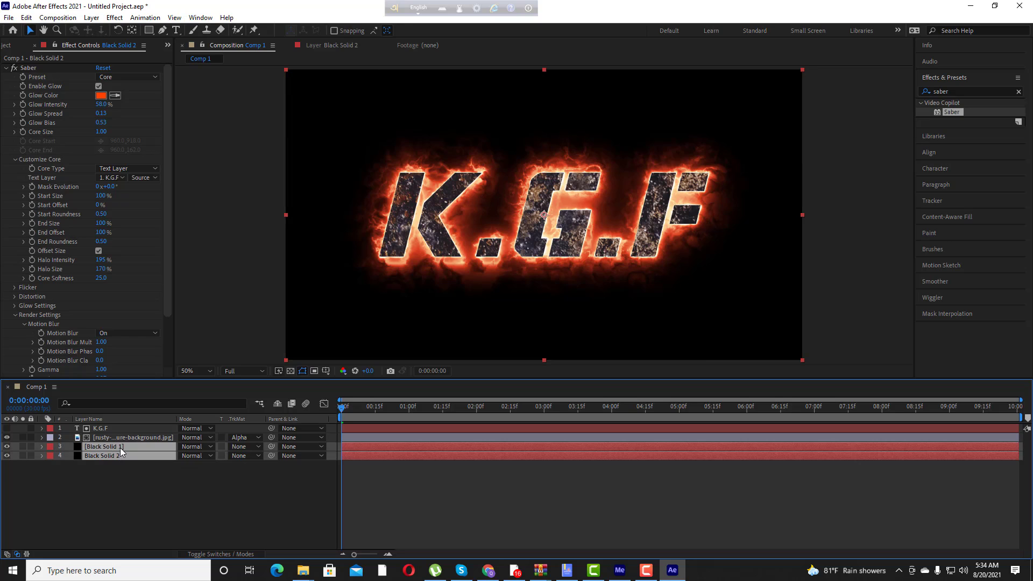
left_click_drag(120, 448, 123, 428)
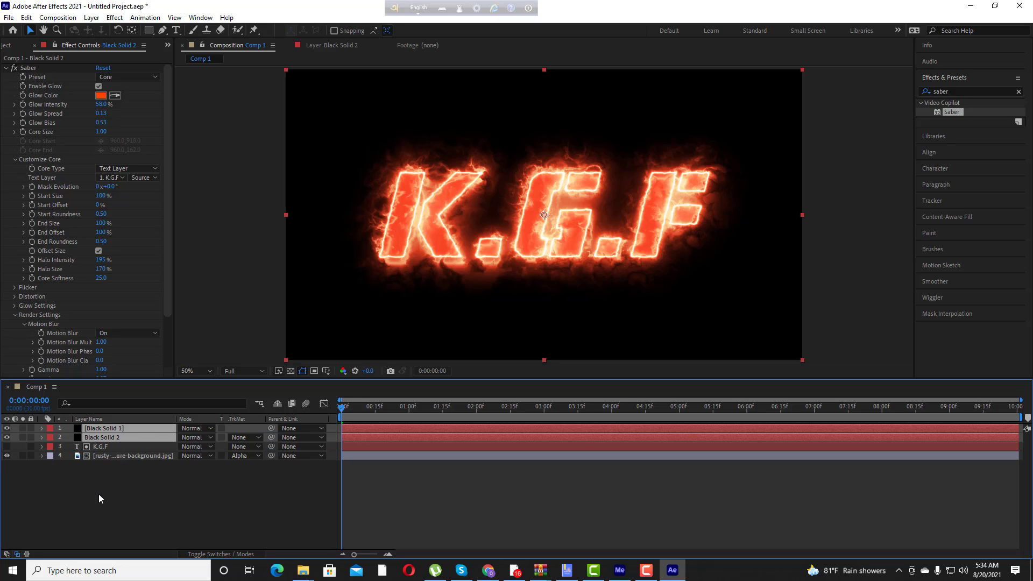
left_click(120, 467)
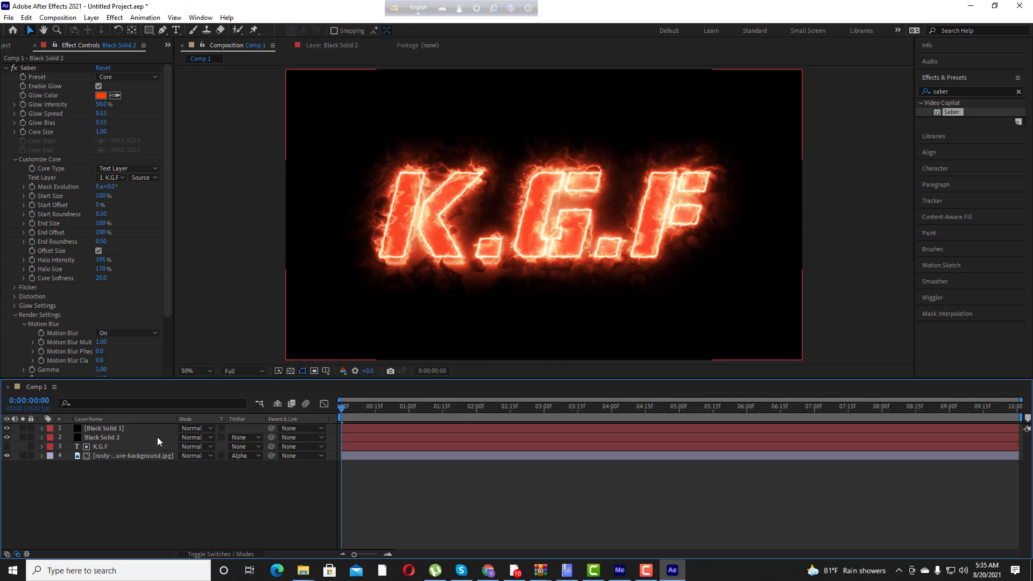
Set the blending mode of both Black Solid 1 and Black Solid 2 to Add.
left_click(206, 430)
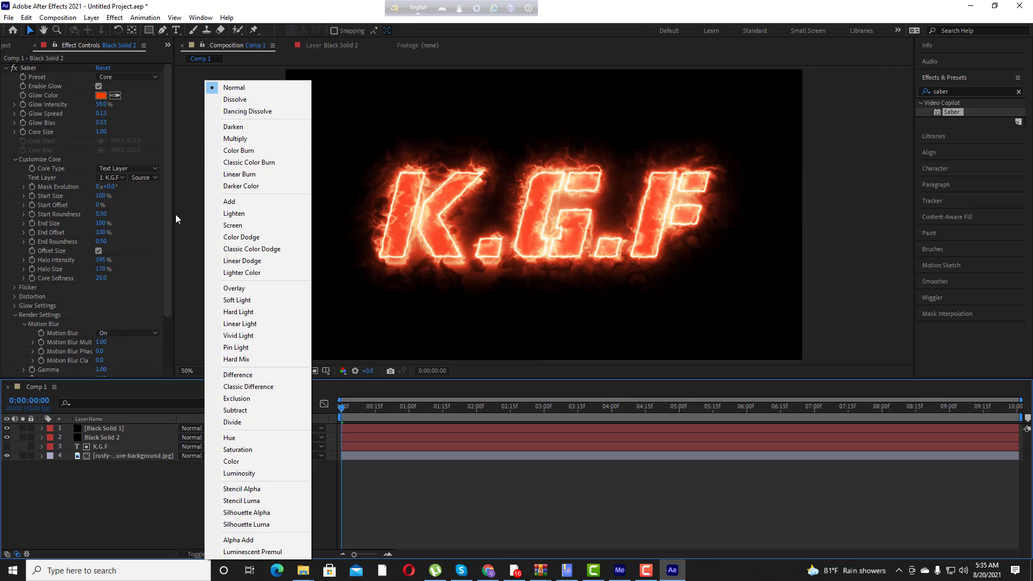
left_click(247, 202)
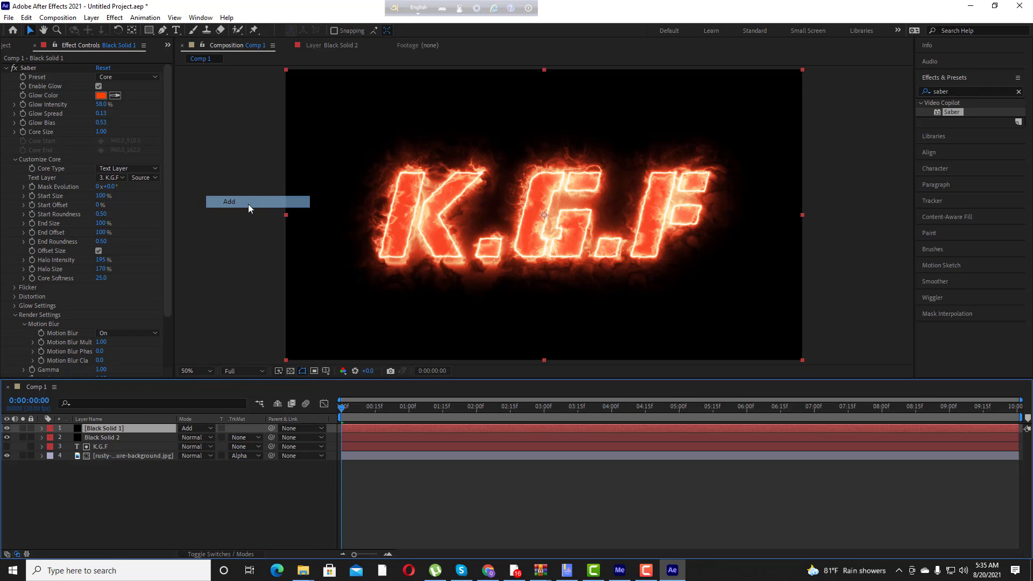
left_click(209, 438)
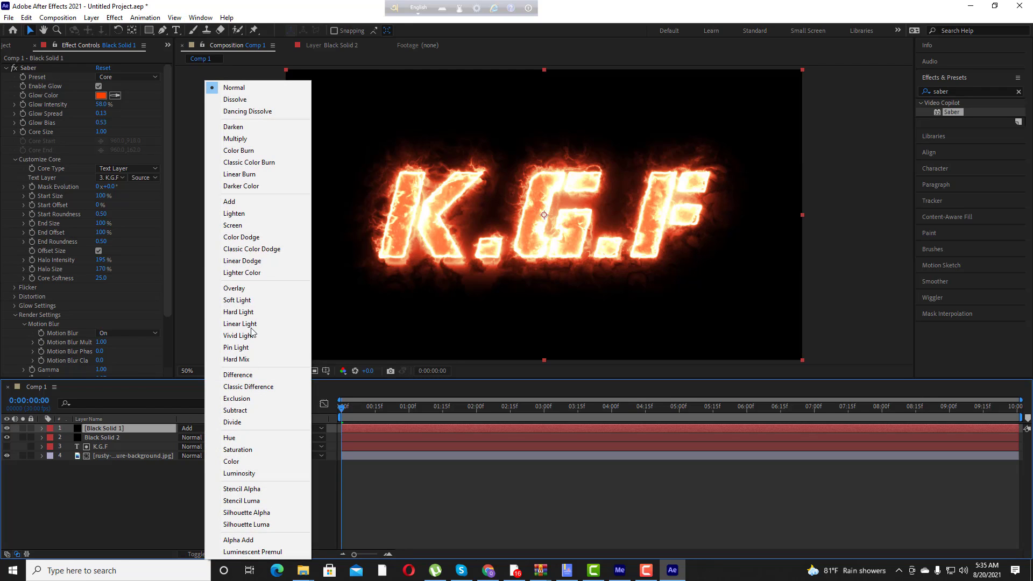
left_click(234, 203)
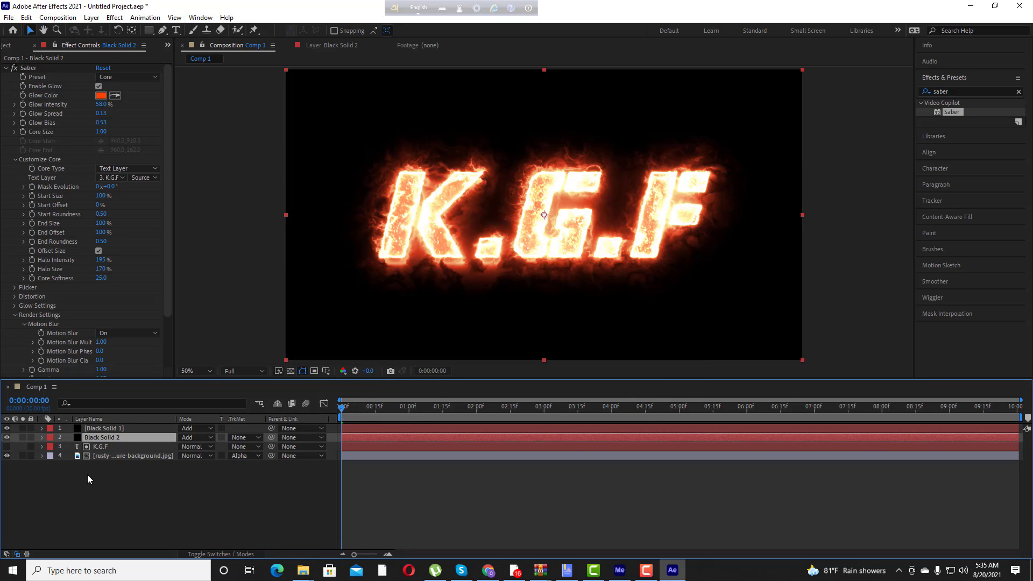
Trim the start of all four layers to 0:00:02:00 and deselect them.
left_click(131, 506)
left_click_drag(131, 457, 130, 424)
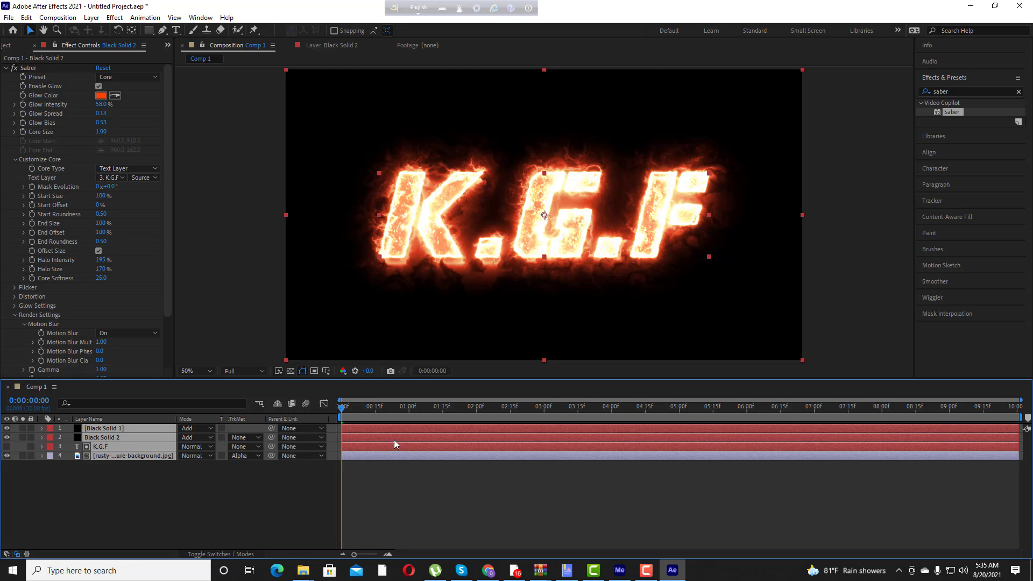
left_click_drag(345, 409, 475, 448)
mouse_move(505, 568)
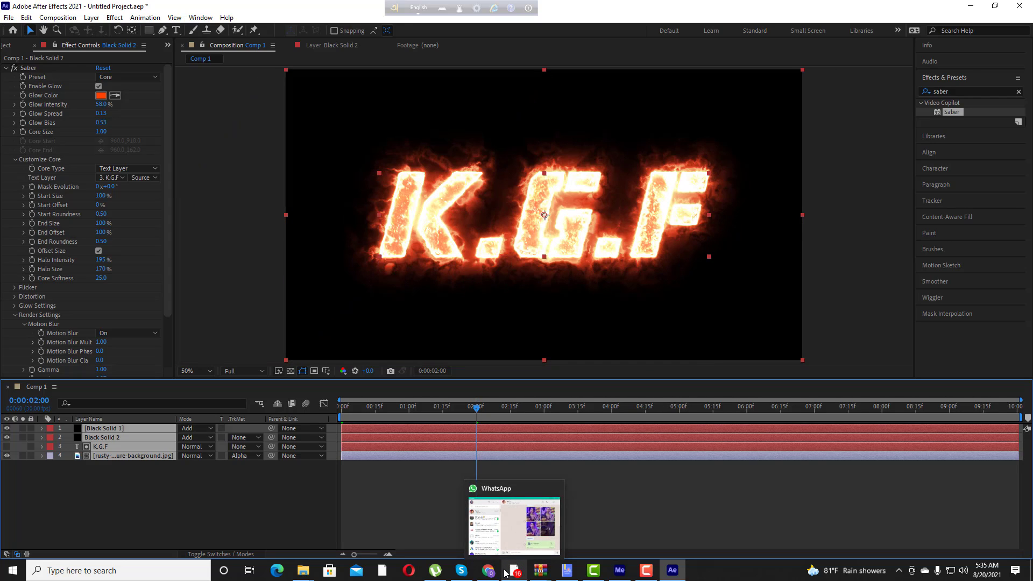
key("alt+bracketleft")
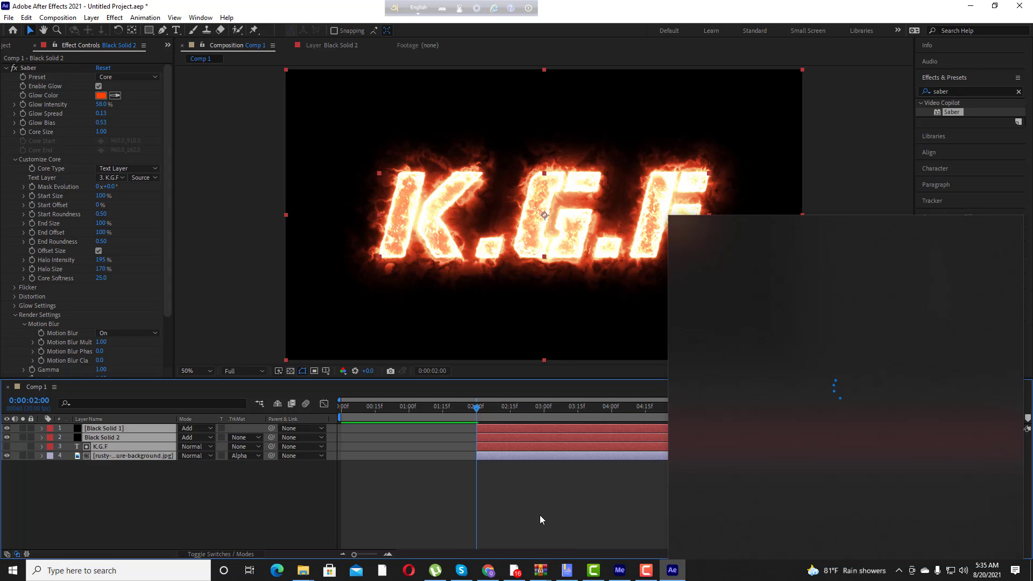
left_click(548, 481)
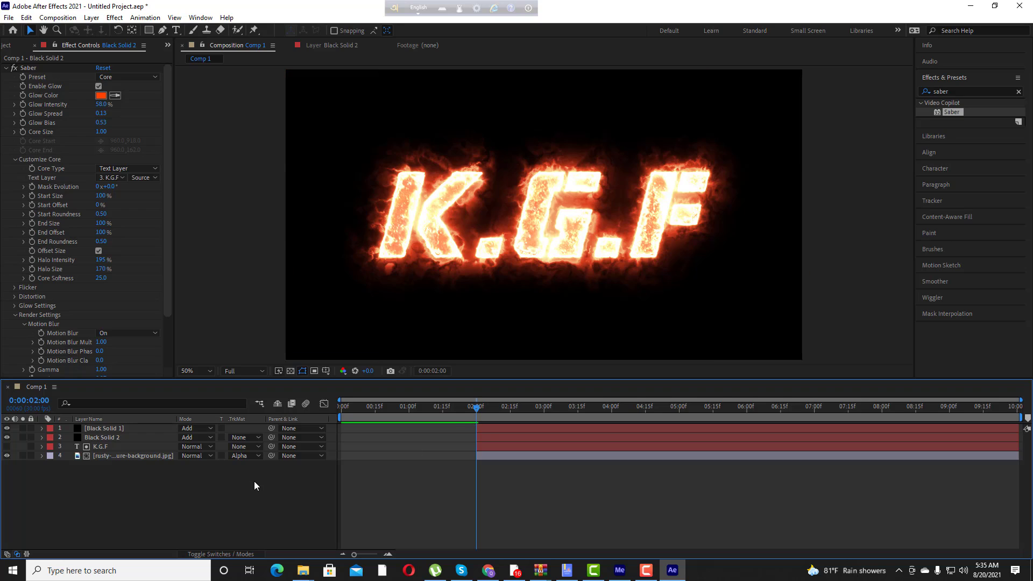
Animate the Start Offset of Black Solid 1's Saber effect from 100% at 0:00:02:00 to 0% at 0:00:05:01.
left_click(151, 430)
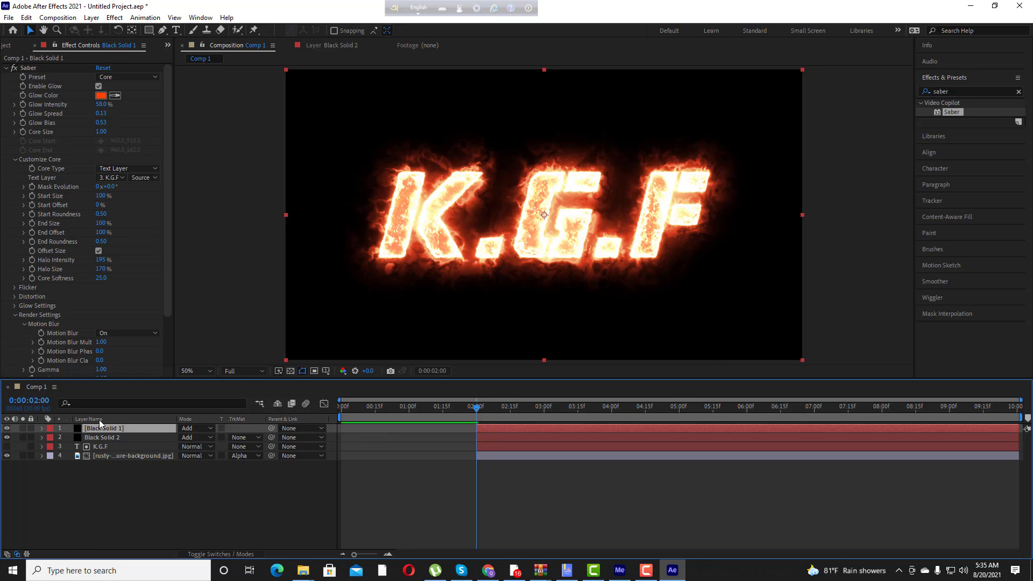
left_click(28, 206)
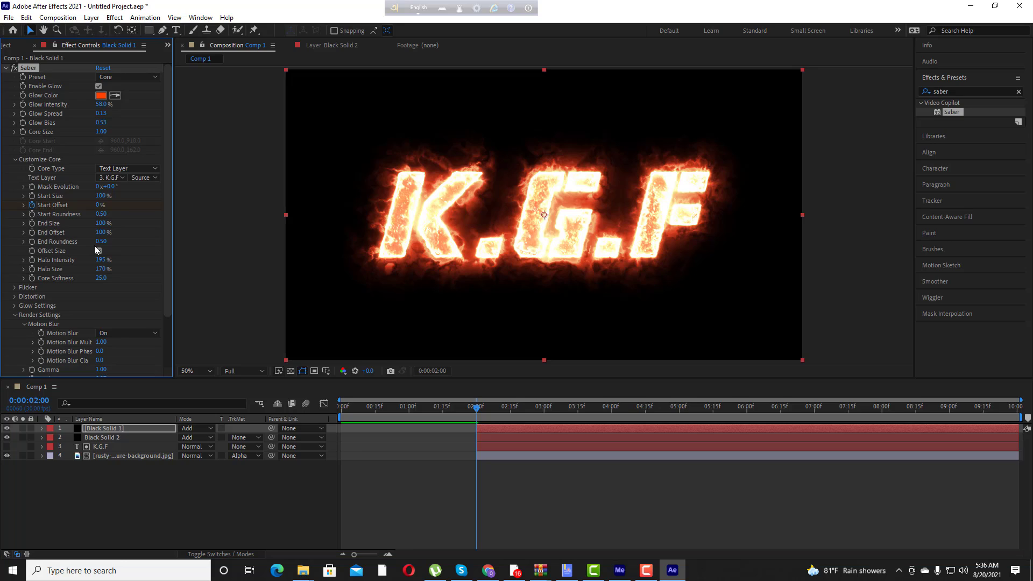
left_click(161, 255)
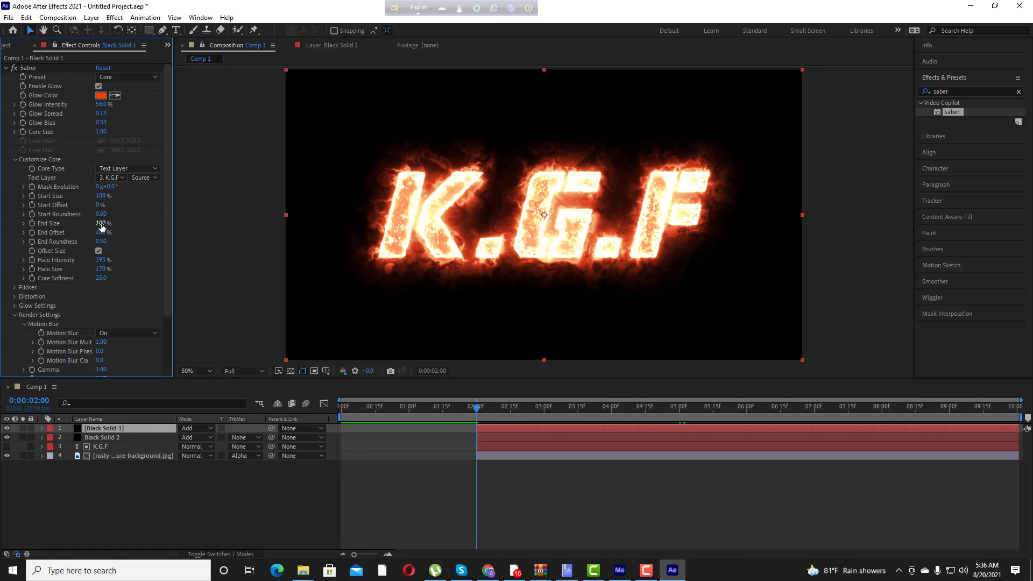
left_click(31, 205)
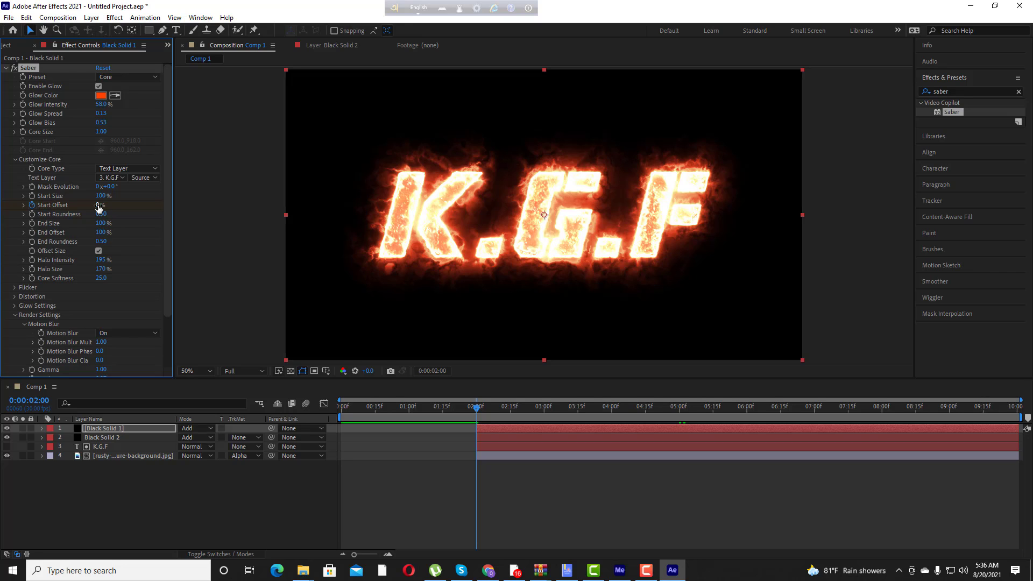
left_click_drag(101, 205, 237, 218)
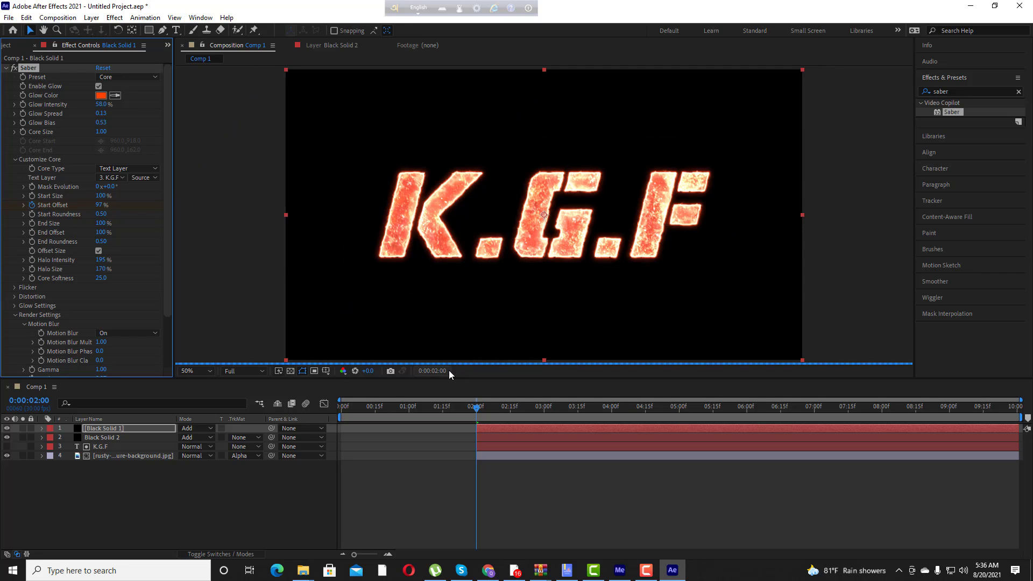
left_click(475, 408)
left_click_drag(568, 418, 679, 430)
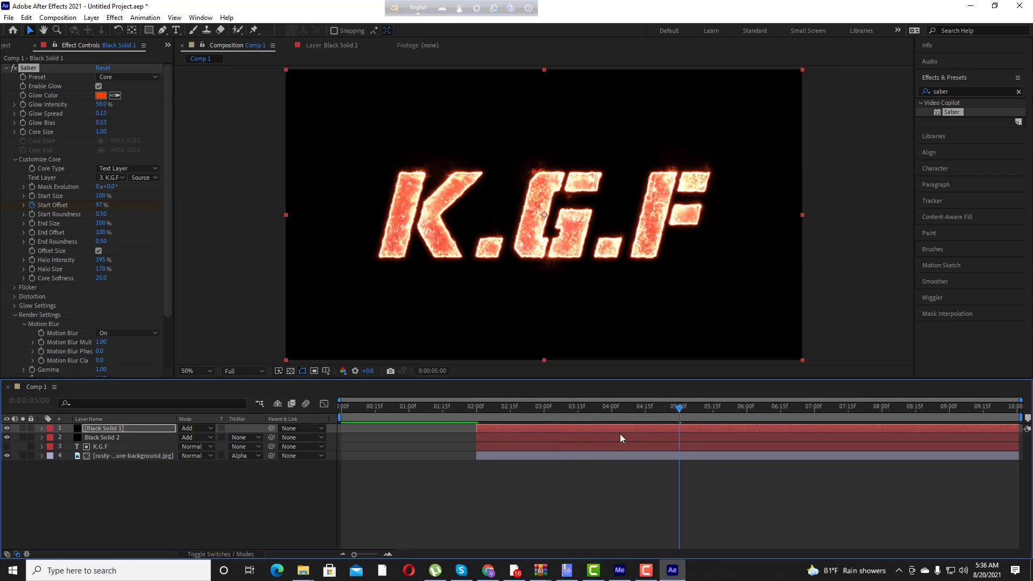
left_click_drag(679, 410, 474, 459)
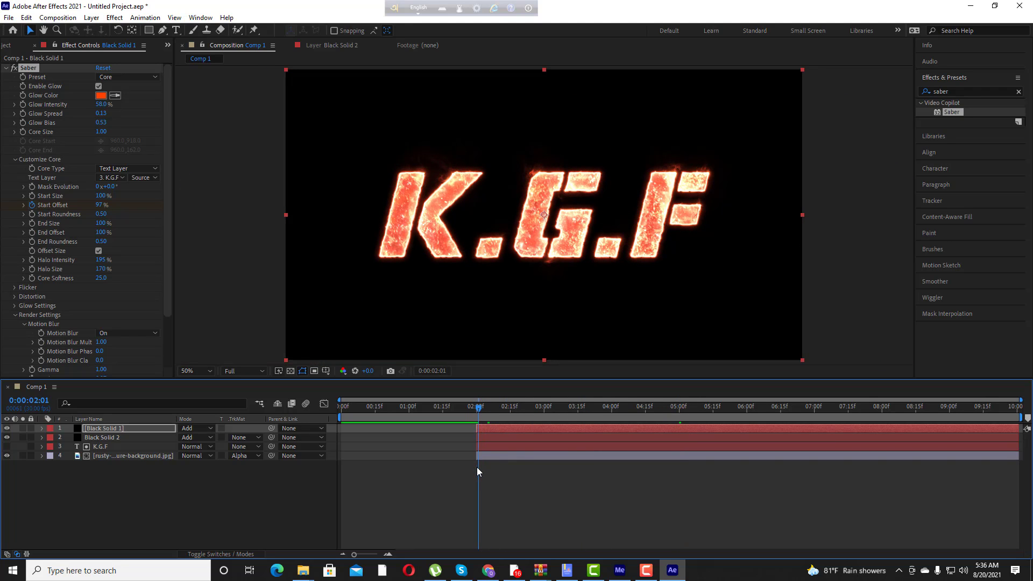
key("Page_Up")
left_click_drag(99, 210, 105, 210)
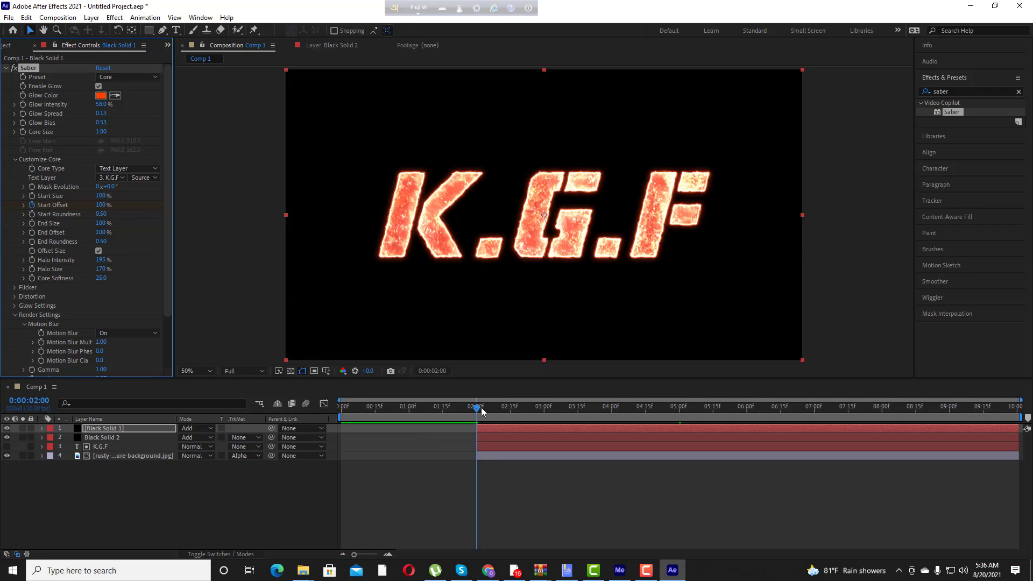
left_click_drag(522, 411, 683, 439)
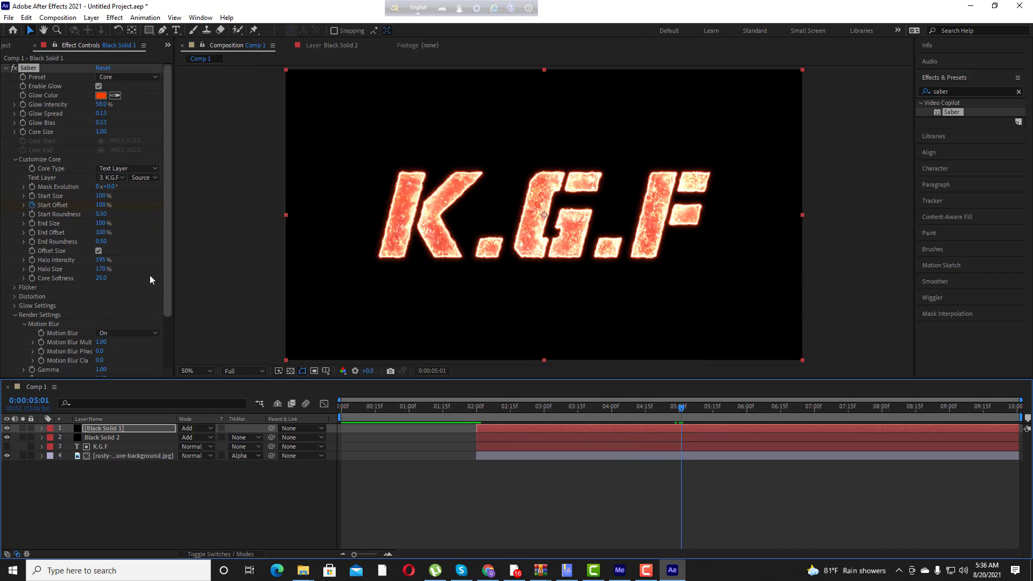
left_click_drag(104, 207, 3, 216)
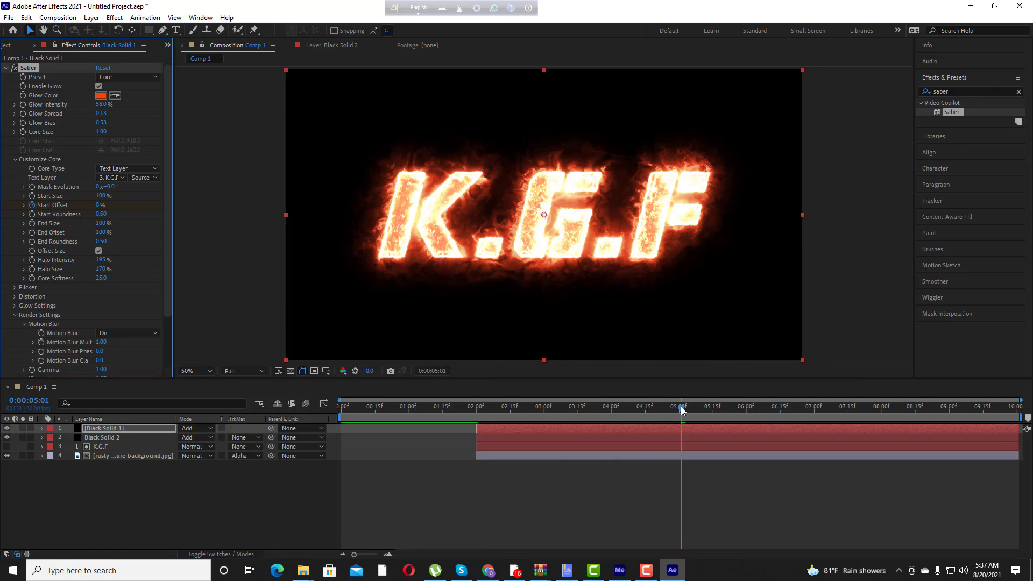
Animate the same effect's End Offset from 100% at 0:00:07:01 to 0% at 0:00:10:00, and return to 0:00:02:00.
left_click_drag(684, 411, 816, 429)
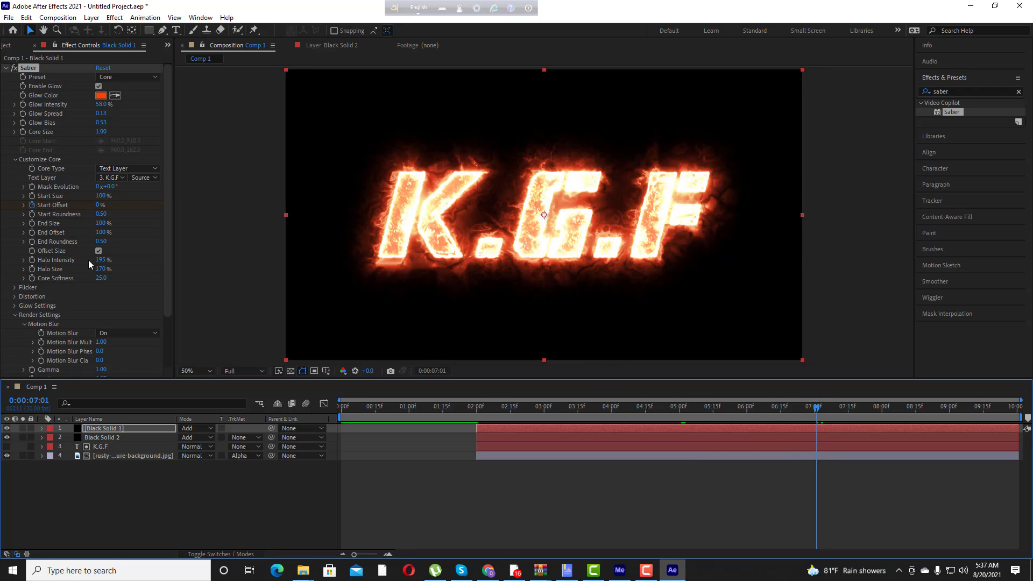
left_click(32, 233)
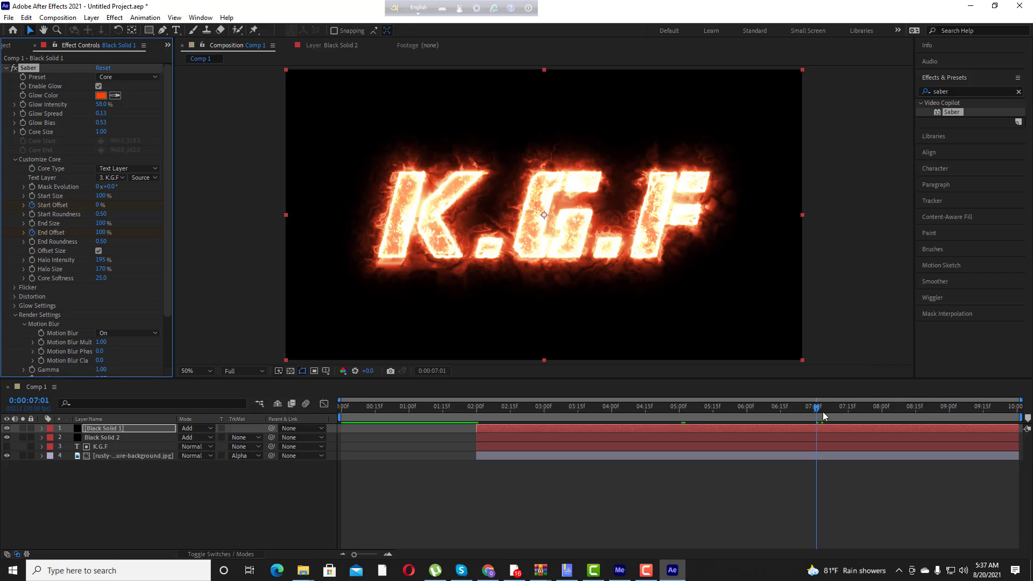
left_click_drag(822, 411, 1016, 412)
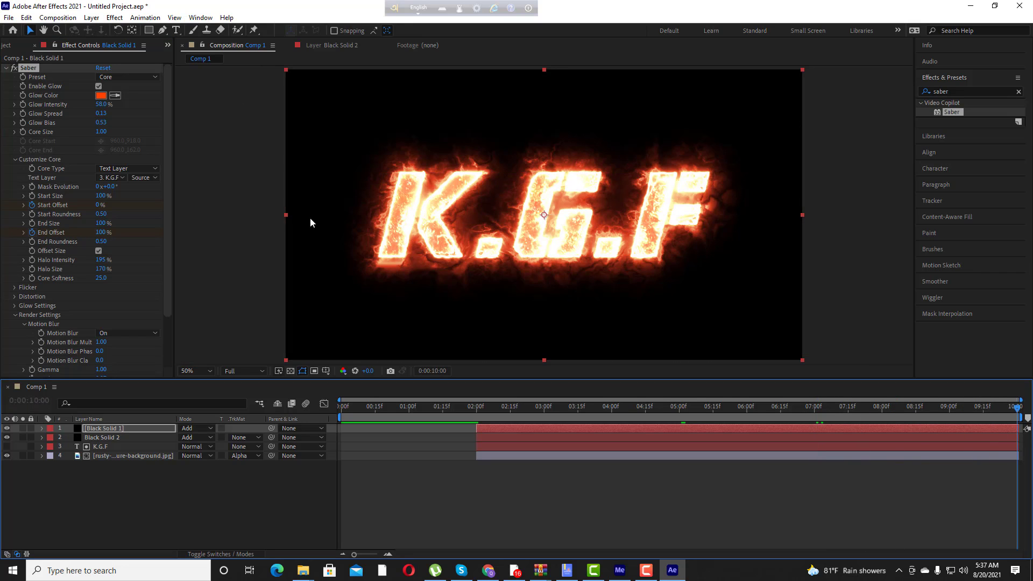
left_click_drag(99, 232, 192, 237)
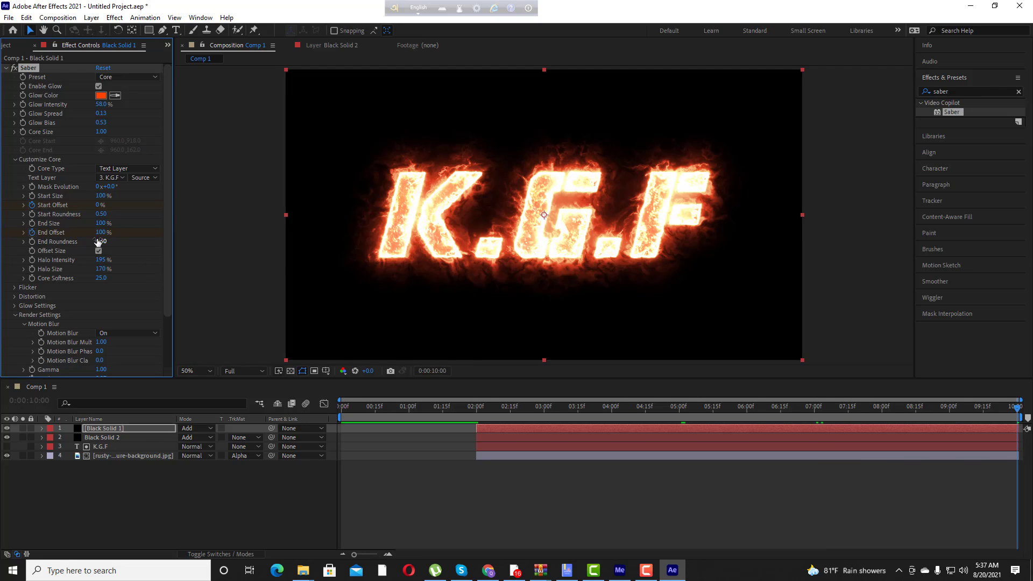
key("ctrl+z")
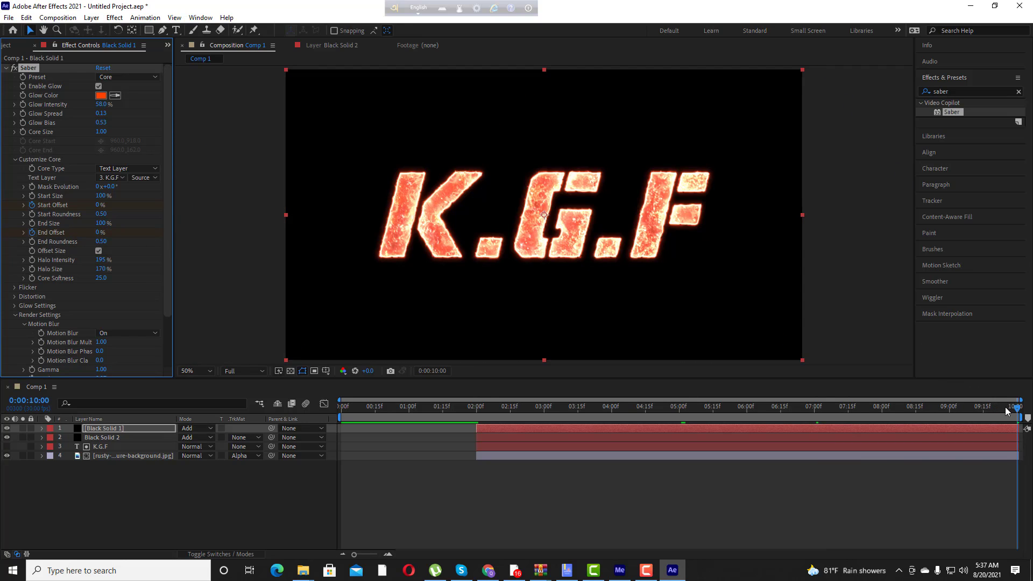
left_click_drag(1015, 412, 474, 468)
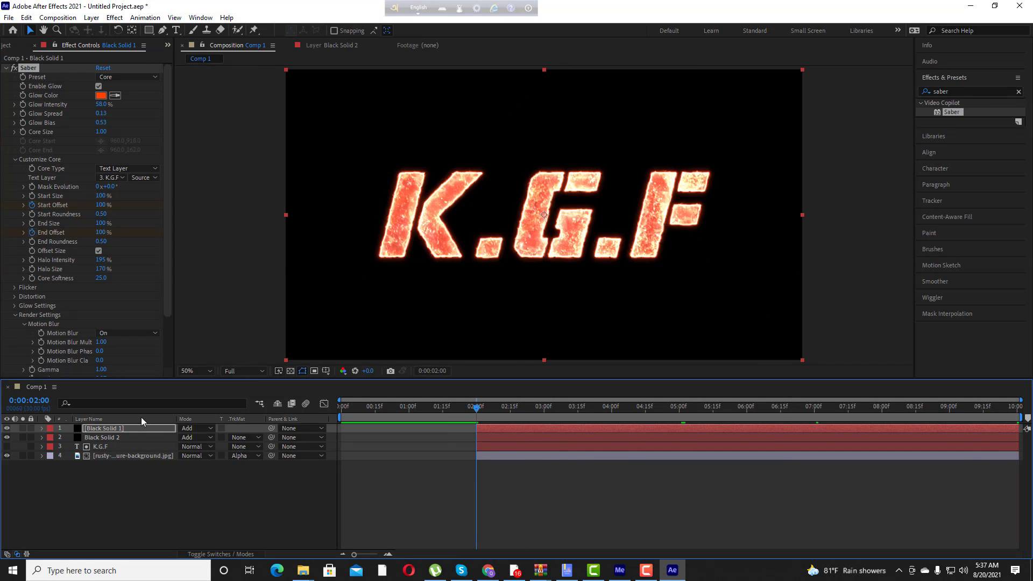
Keyframe Black Solid 2's opacity at 0% at 0:00:04:00.
left_click(108, 437)
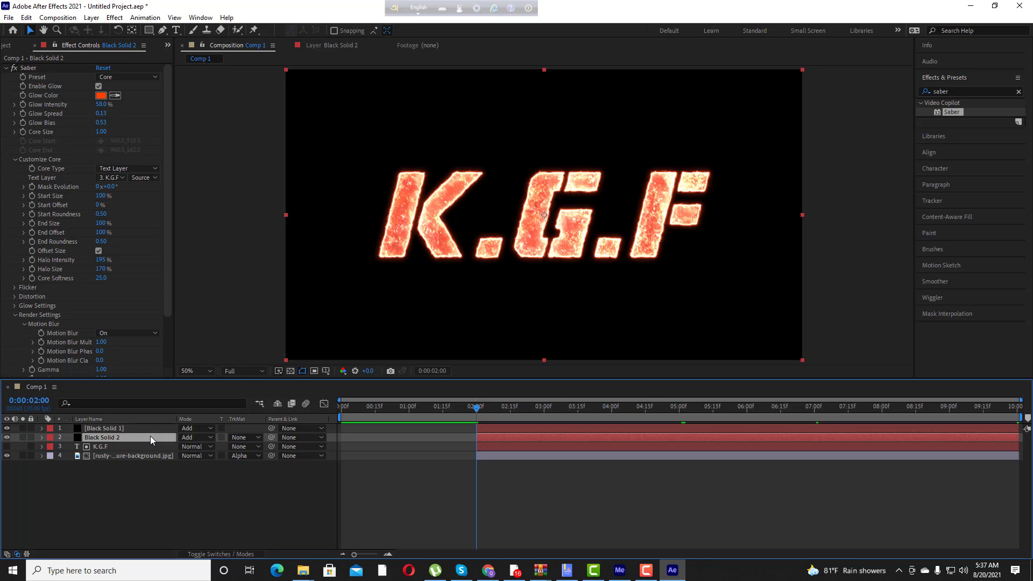
key("t")
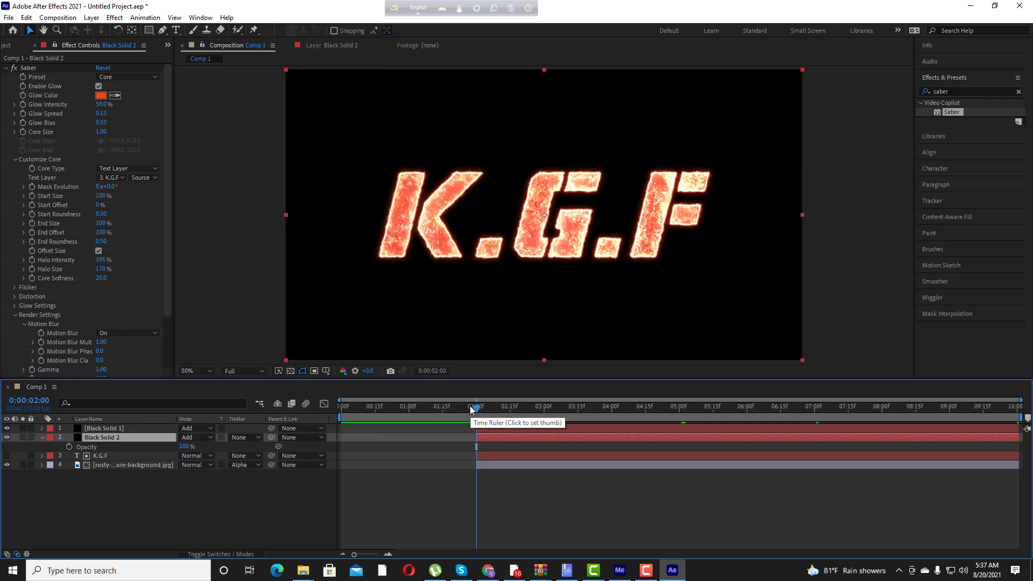
left_click_drag(475, 410, 612, 441)
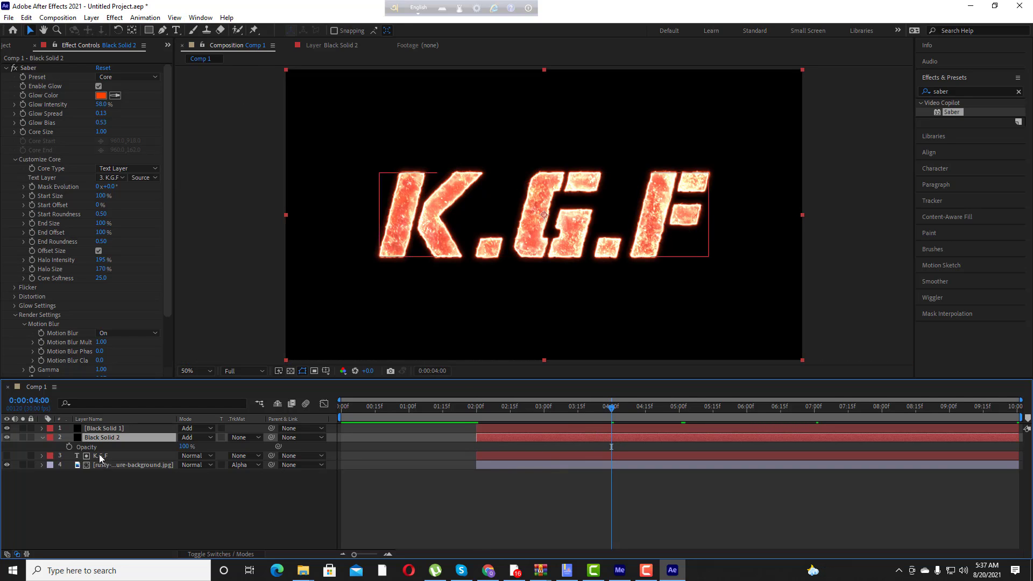
left_click(185, 447)
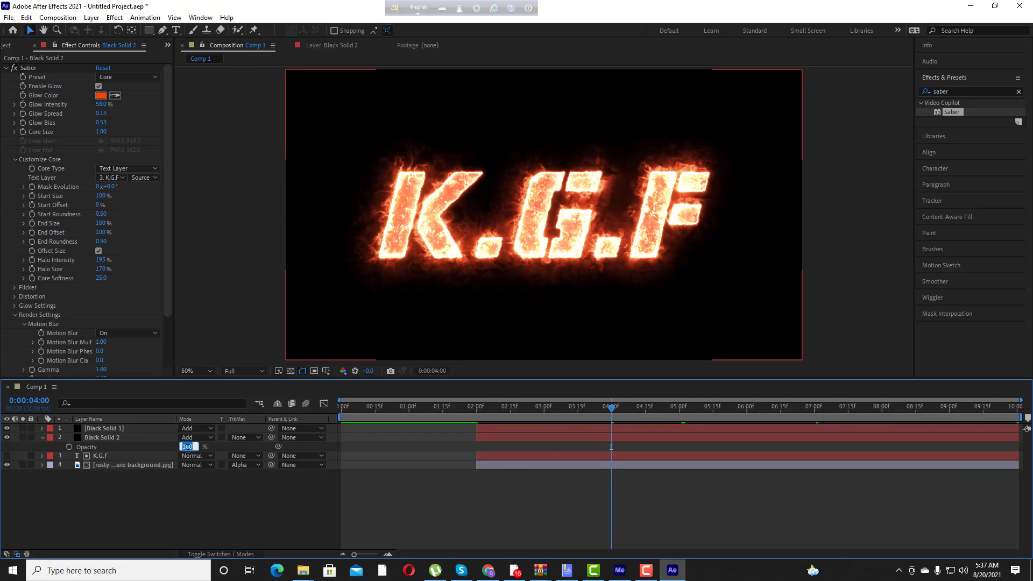
type("0")
key("Return")
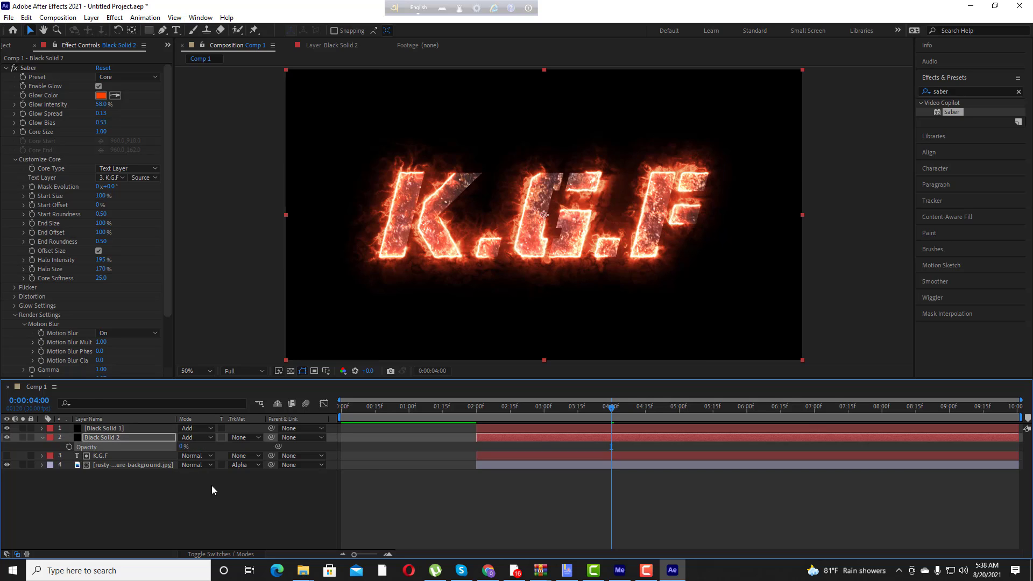
left_click(69, 447)
Add opacity keyframes to Black Solid 2 of 100% at 0:00:06:00 and 80% at 0:00:10:00.
left_click_drag(613, 412, 749, 435)
key("Page_Up")
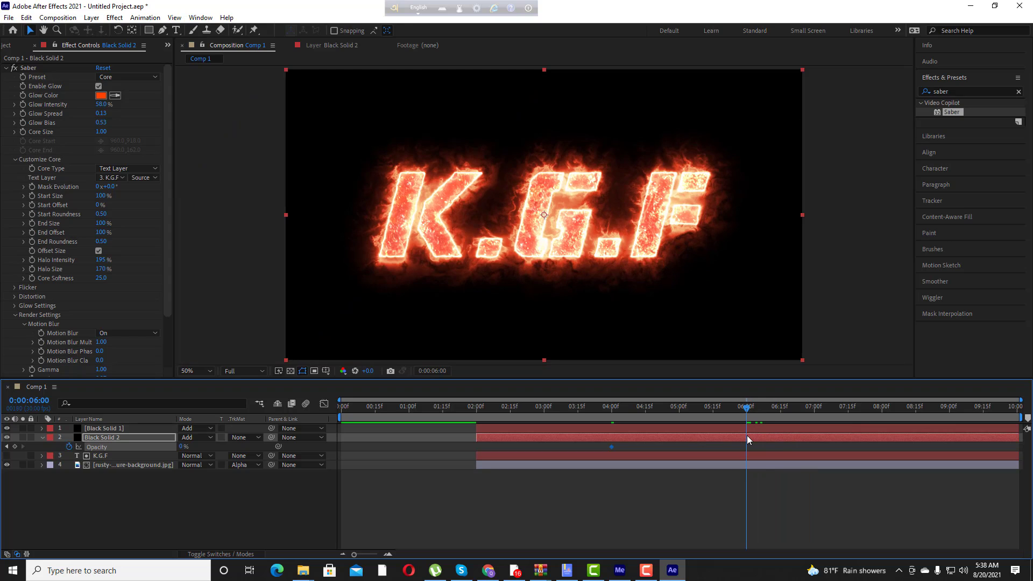
left_click(185, 447)
type("100")
key("Return")
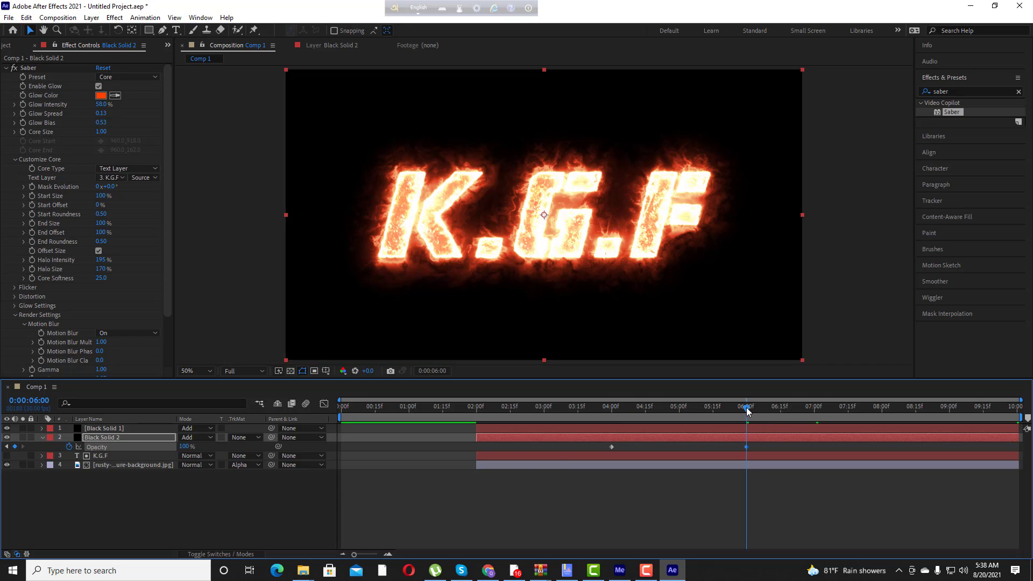
left_click_drag(747, 411, 1016, 412)
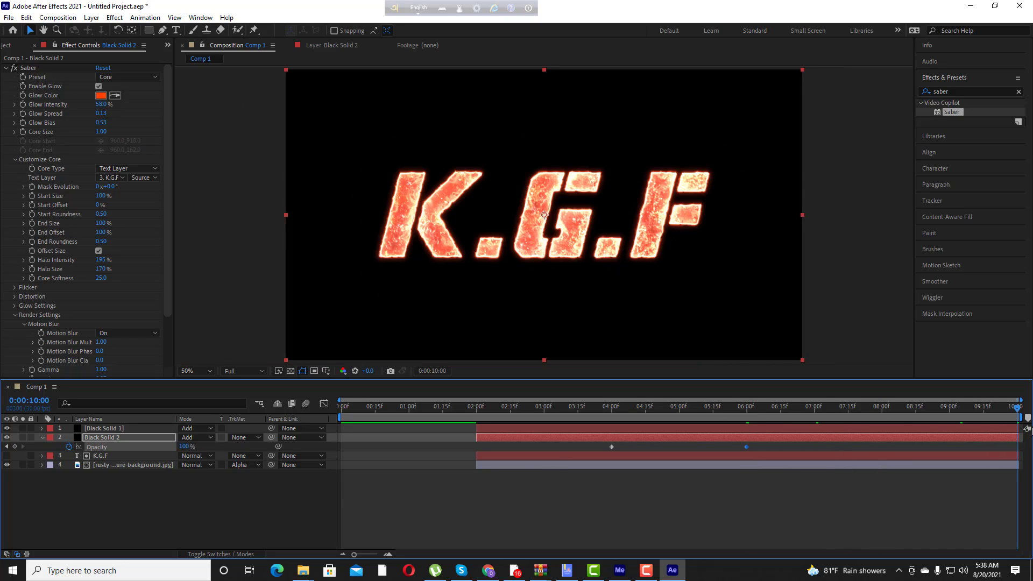
left_click(187, 447)
type("80")
key("Return")
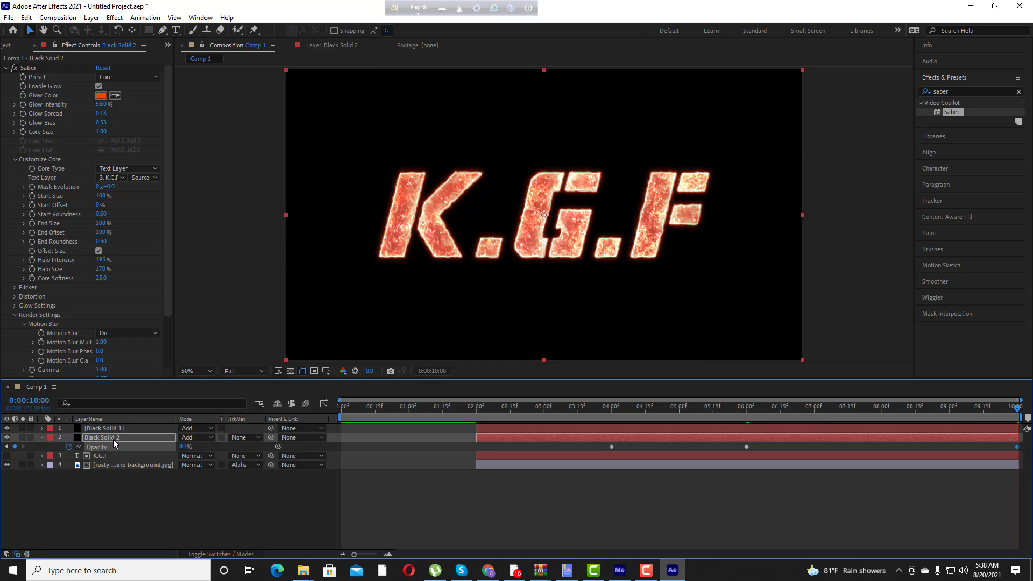
Show and solo the K.G.F text layer and draw a rectangular mask around all of its lettering.
left_click(111, 456)
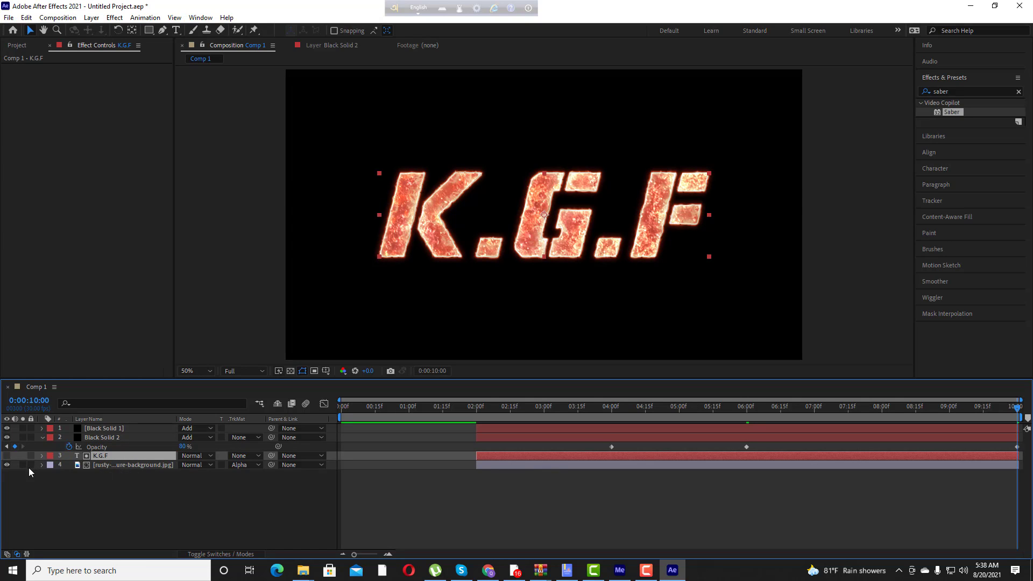
left_click(7, 455)
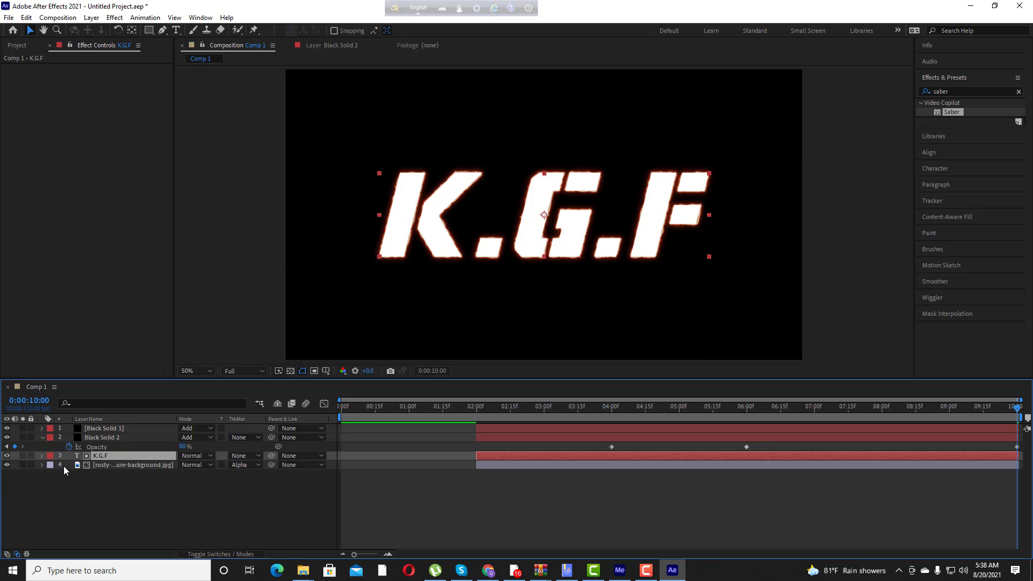
left_click(23, 456)
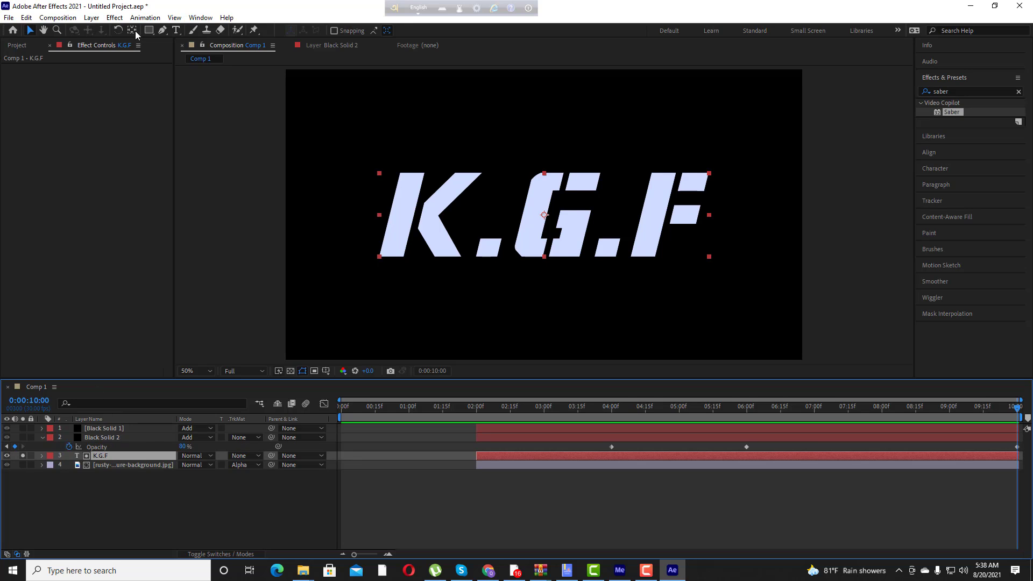
left_click(148, 30)
mouse_move(353, 151)
left_mouse_down()
mouse_move(524, 280)
mouse_move(738, 285)
left_mouse_up()
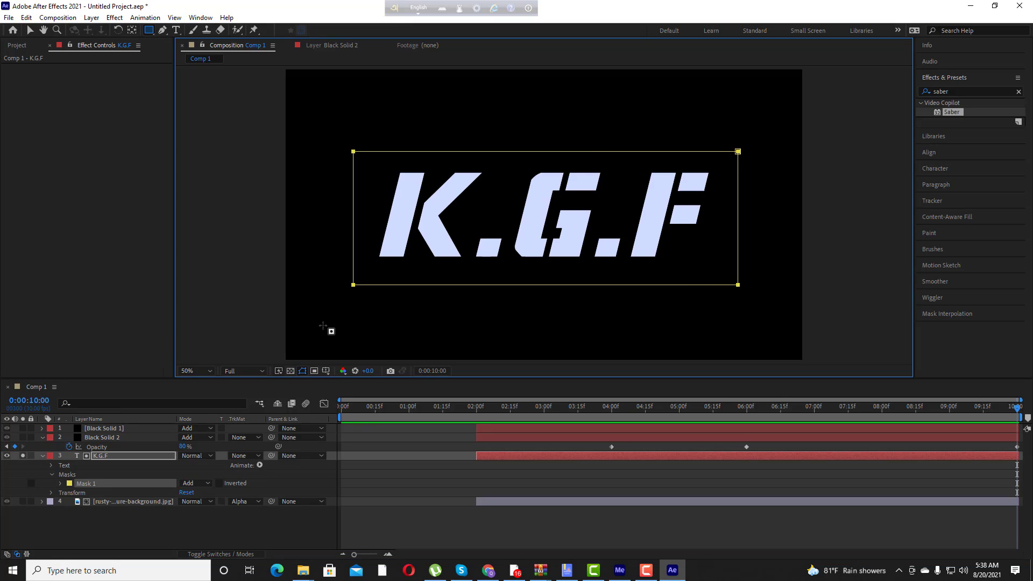
left_click(122, 489)
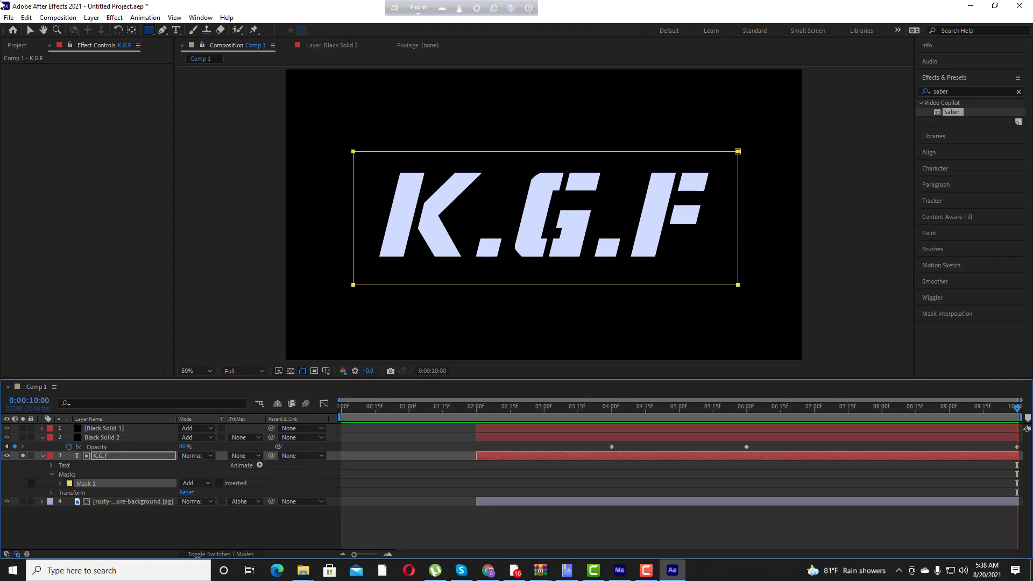
left_click(30, 30)
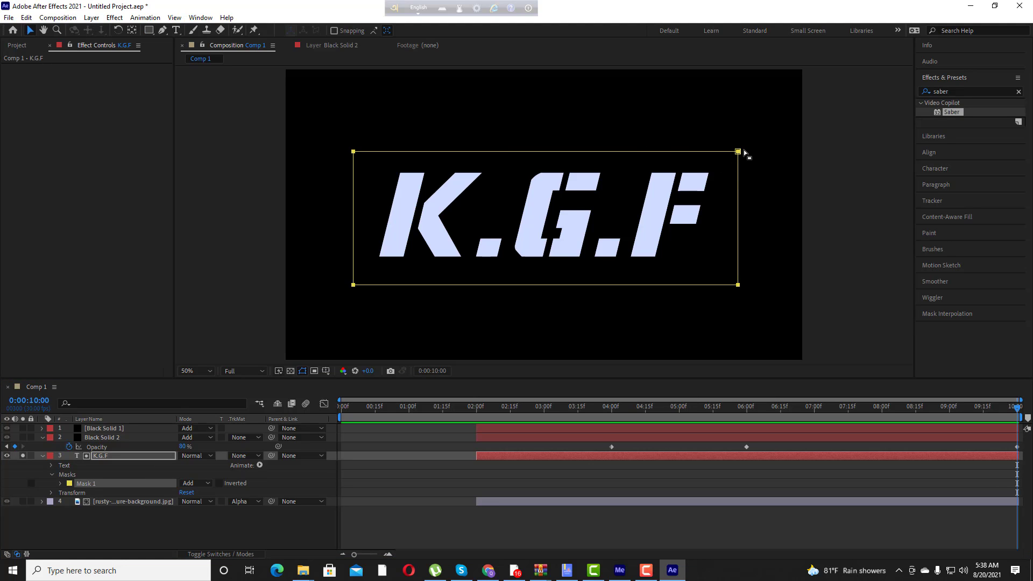
Pull the mask's upper-right corner inward to slant its right edge over the F, and set Mask Feather to 146 pixels.
left_click_drag(739, 152, 737, 150)
left_click(114, 490)
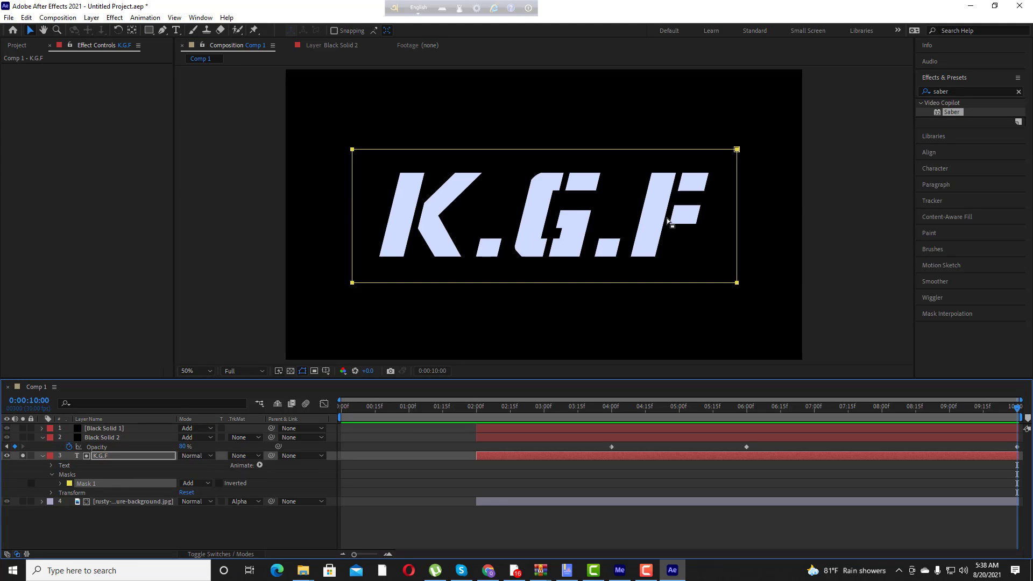
left_click_drag(739, 151, 678, 157)
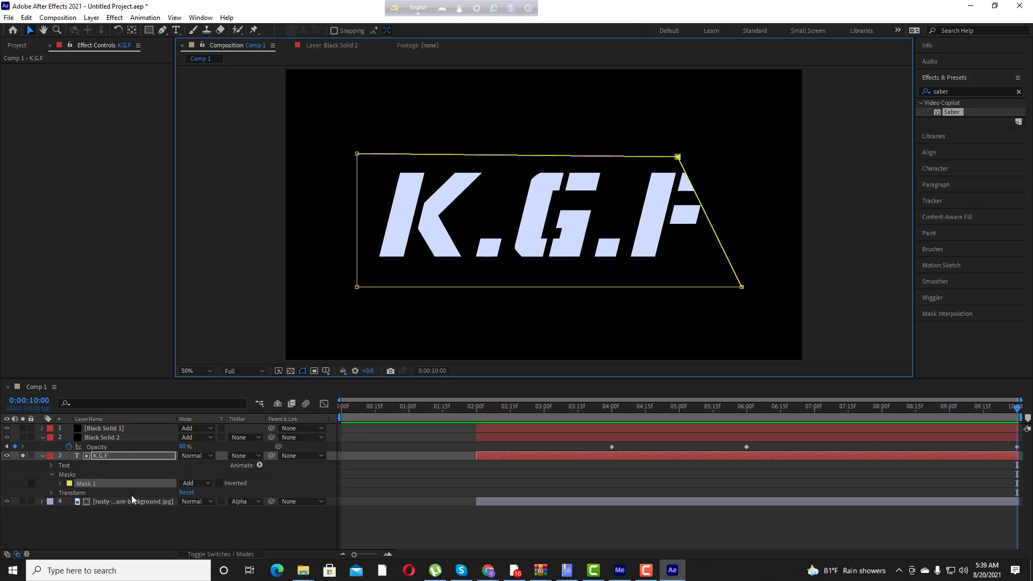
left_click(60, 484)
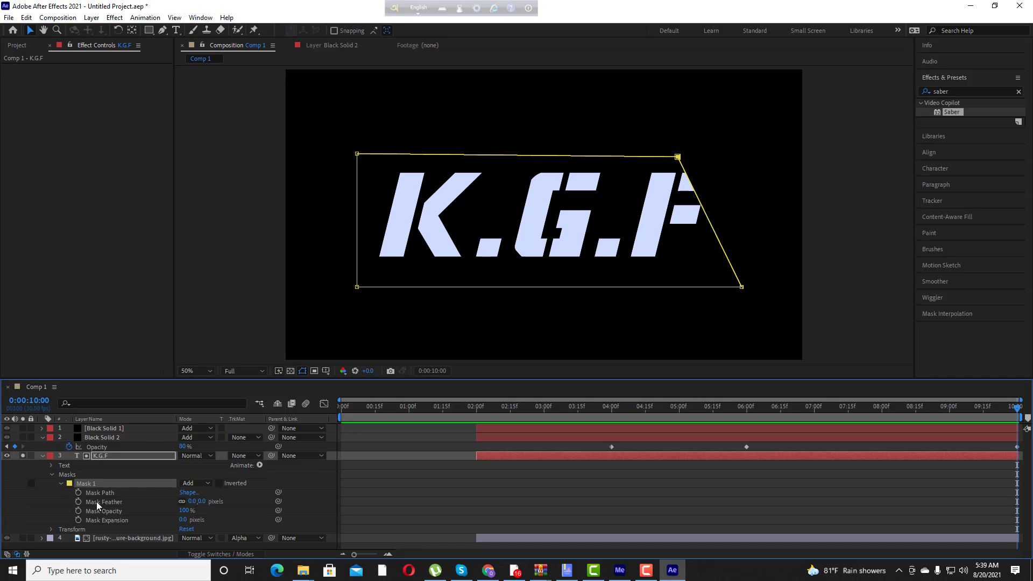
left_click_drag(194, 504, 287, 506)
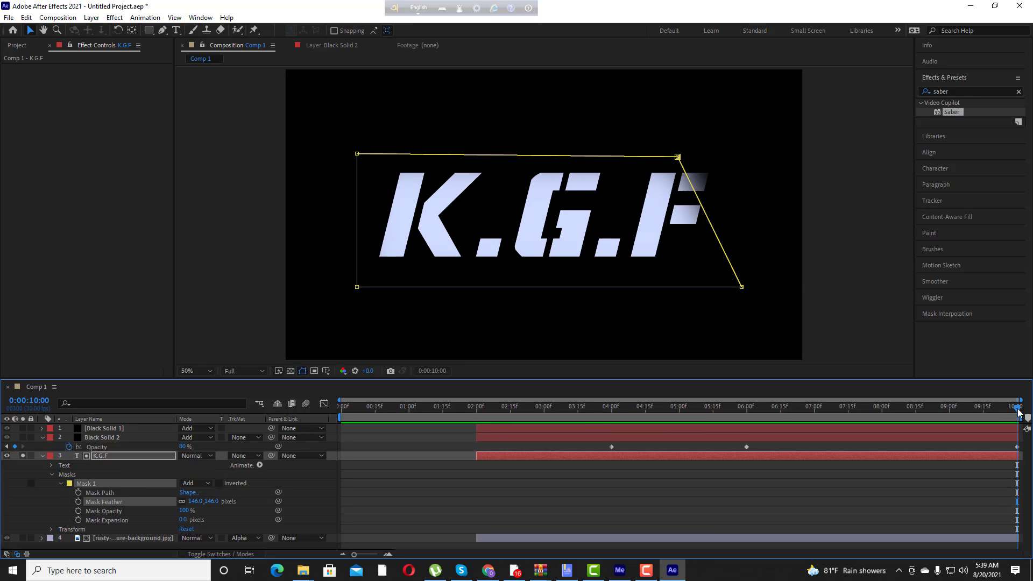
Animate the Mask Path from fully left of the lettering at 0:00:05:00 to covering the whole K.G.F text at 0:00:07:02.
left_click_drag(1018, 412, 680, 470)
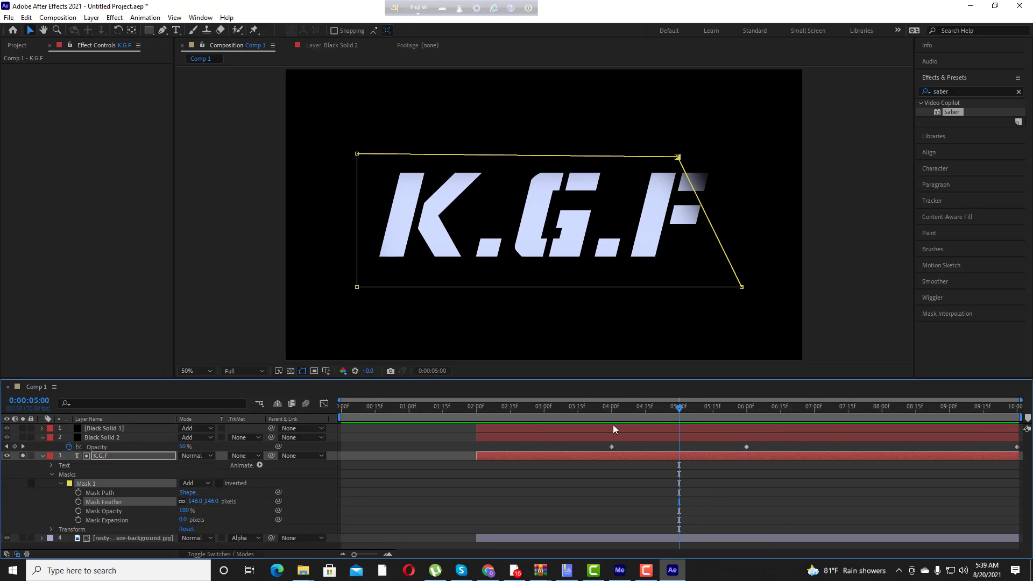
left_click(78, 492)
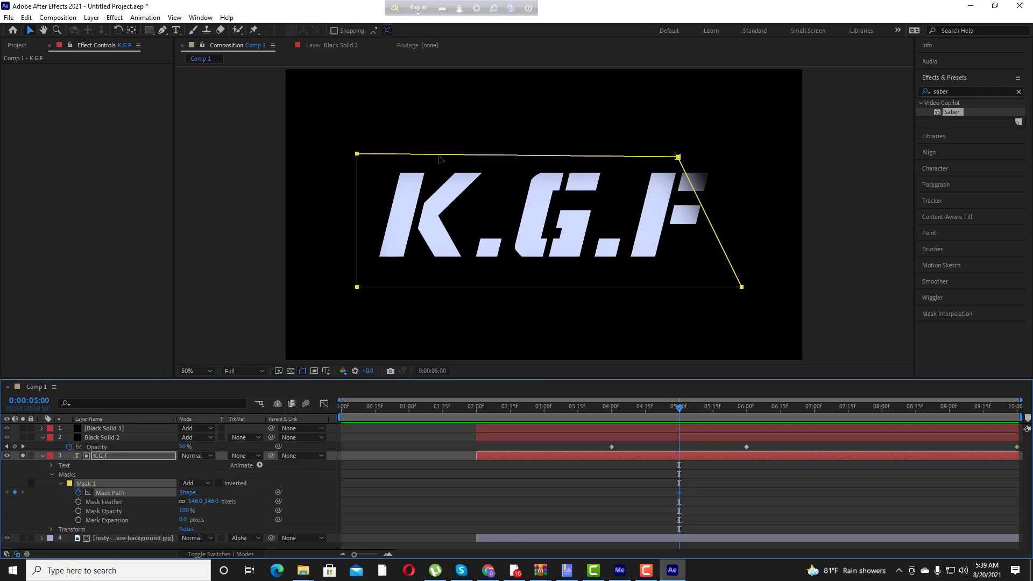
left_click_drag(434, 159, 60, 158)
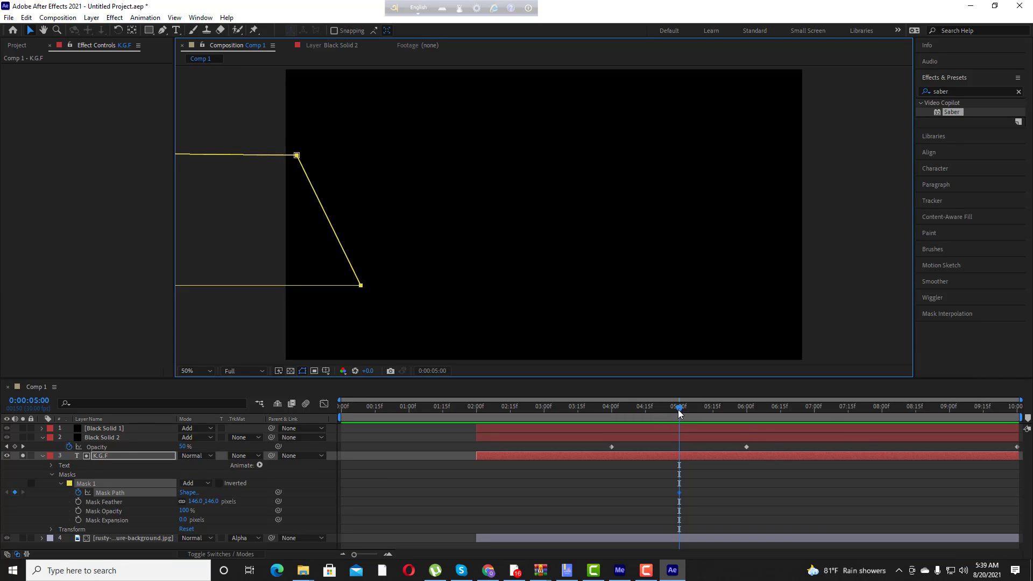
left_click_drag(679, 411, 818, 456)
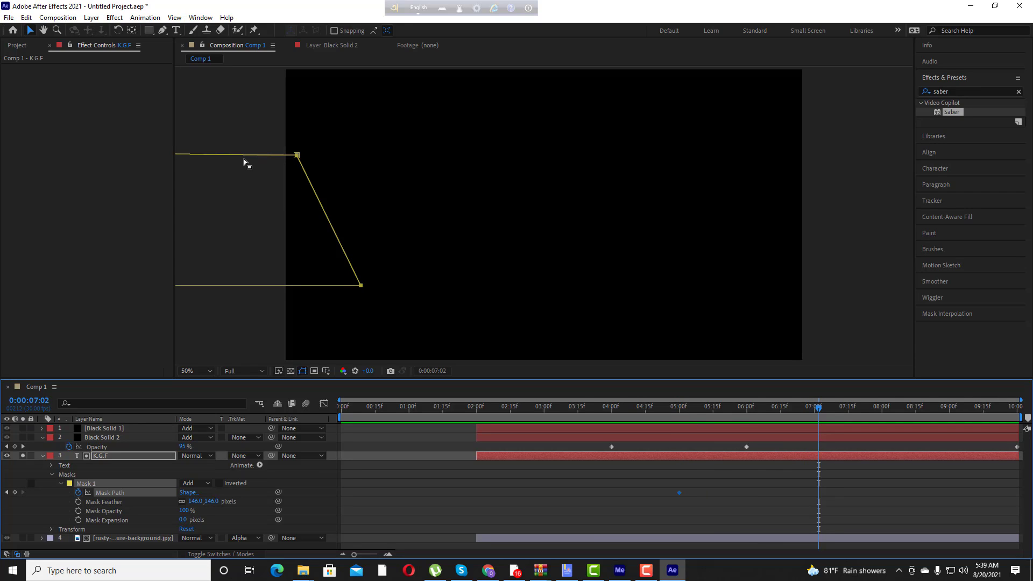
left_click_drag(244, 159, 648, 156)
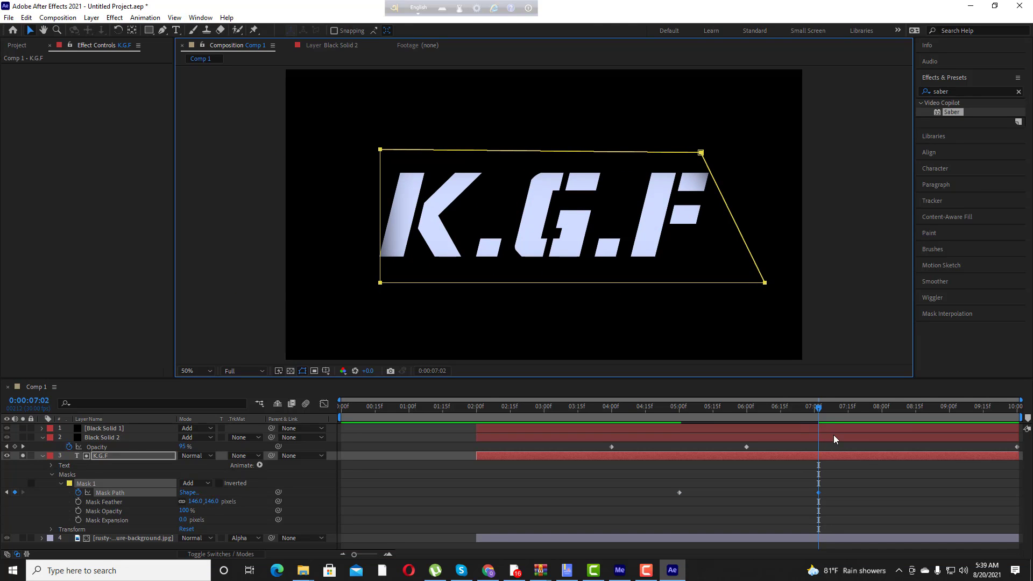
Preview the soloed text's mask reveal from 0:00:04:05.
left_click_drag(818, 410, 623, 426)
key("space")
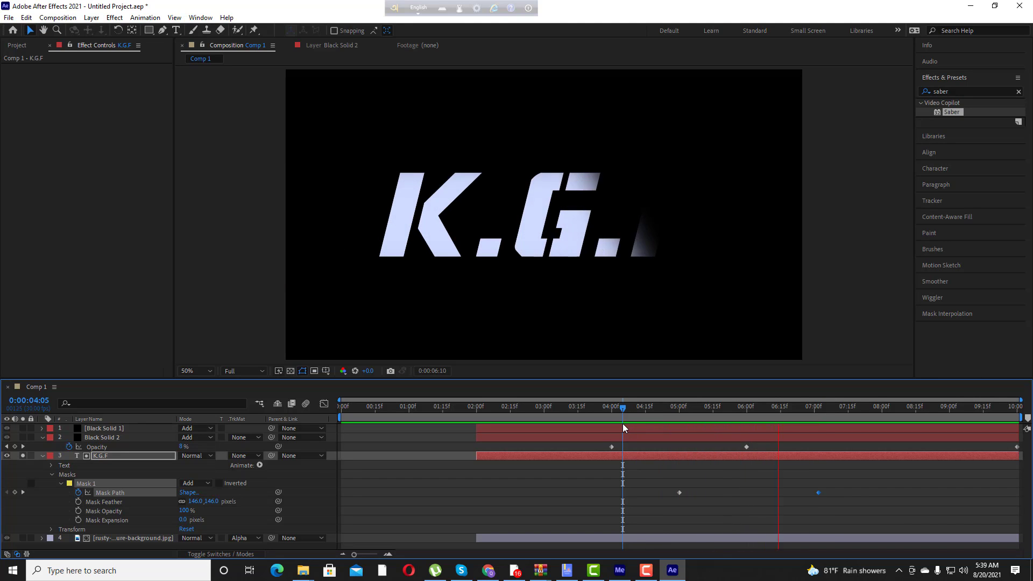
key("space")
Return the K.G.F text layer to hidden and unsoloed, and collapse the expanded layer properties.
key("ctrl+z")
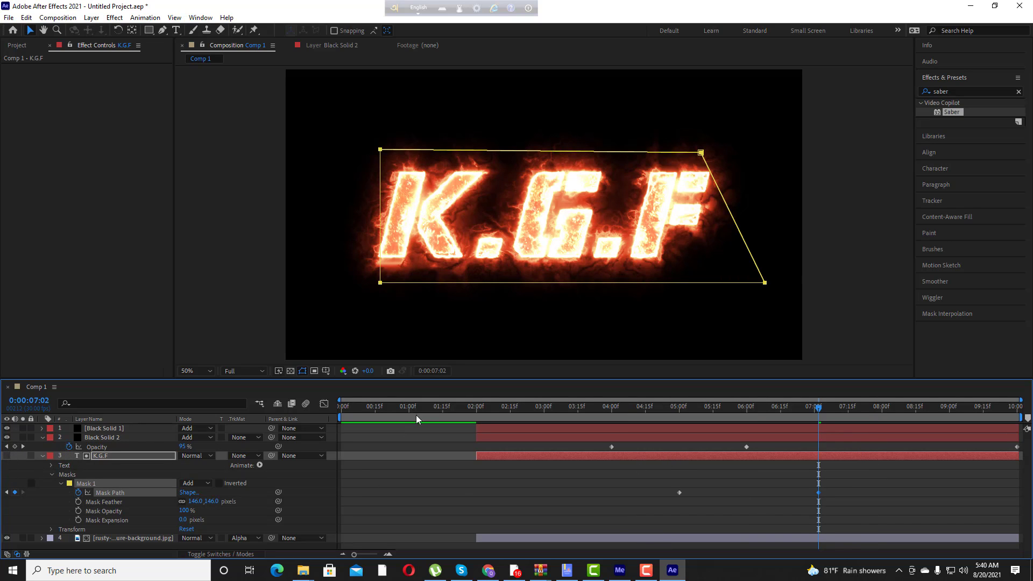
left_click(44, 442)
left_click(41, 445)
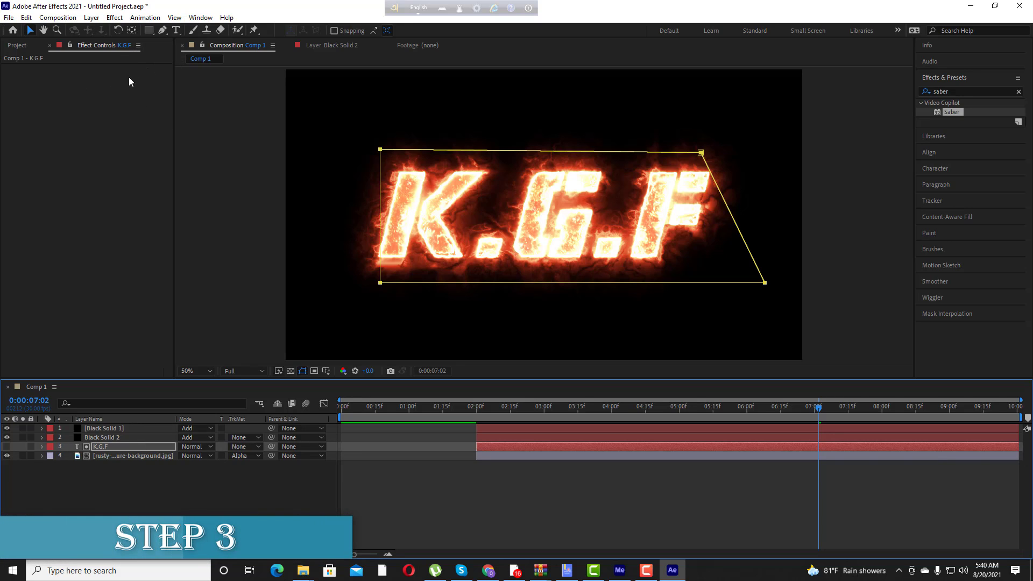
Add the Fog - 79514.mp4 footage to Comp 1 as the bottommost layer.
left_click(16, 46)
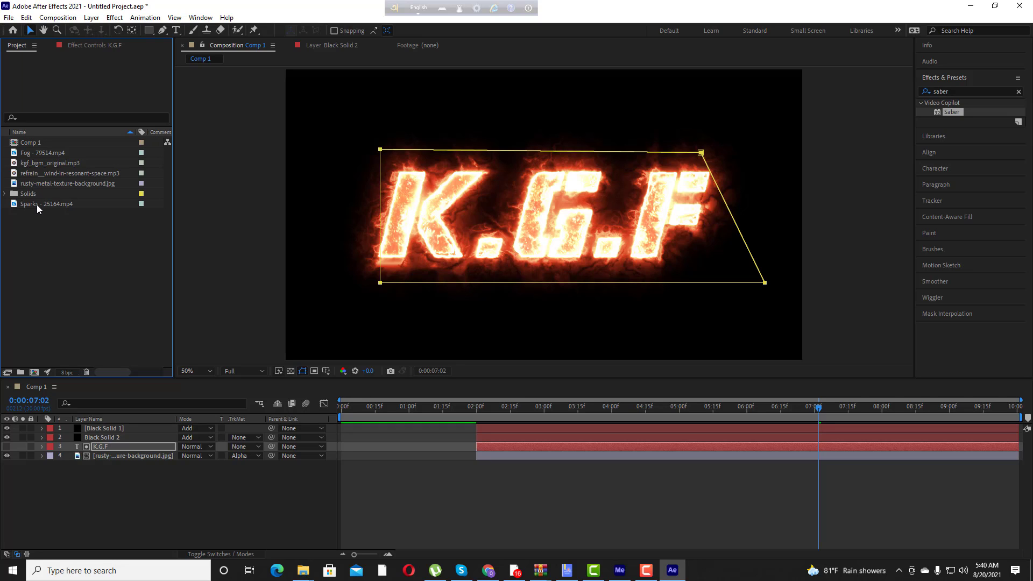
left_click(38, 152)
left_click_drag(37, 151, 42, 467)
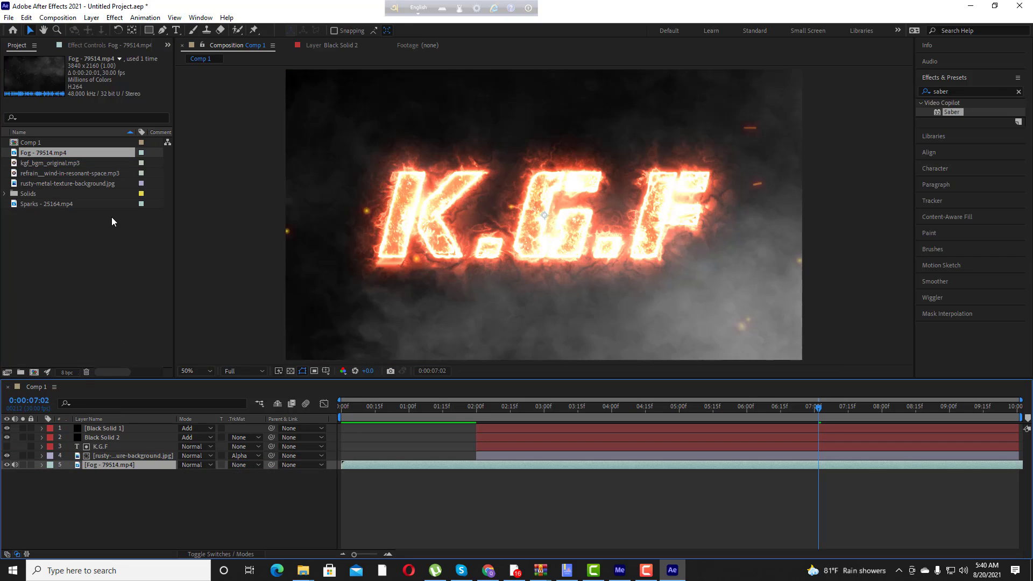
Set the blending mode of the K.G.F text layer and the rusty metal texture layer to Add.
left_click(191, 447)
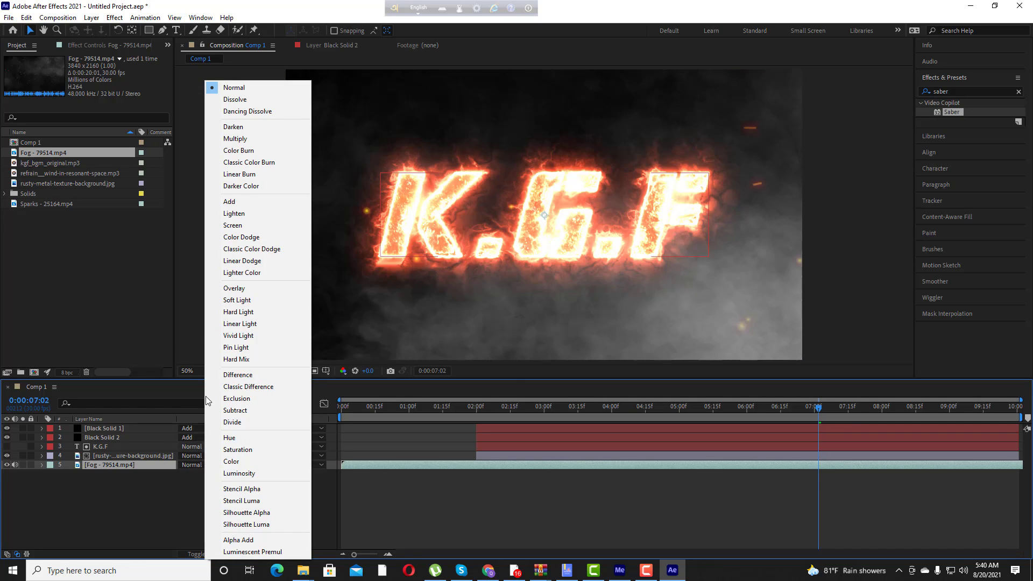
left_click(256, 203)
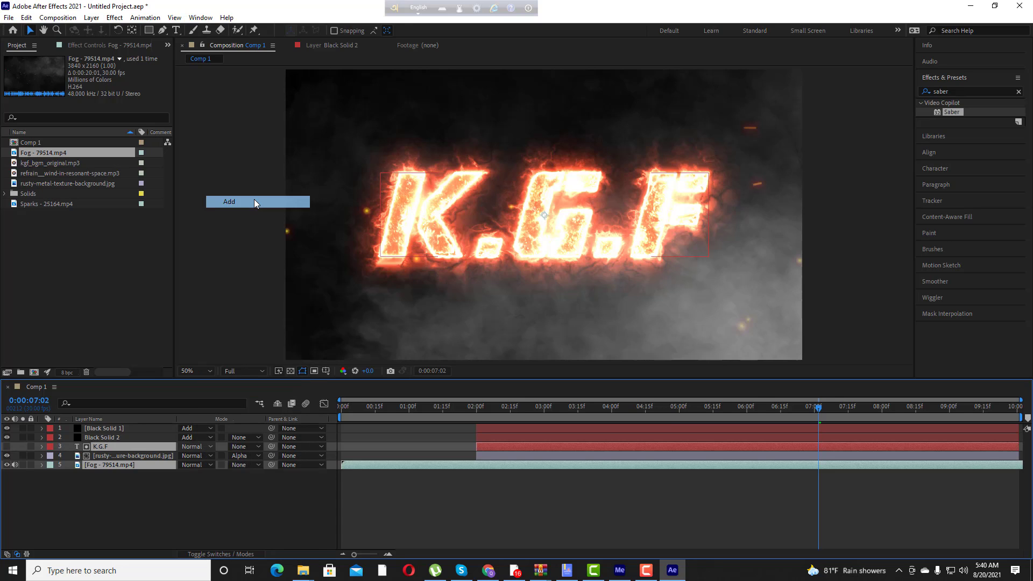
left_click(204, 457)
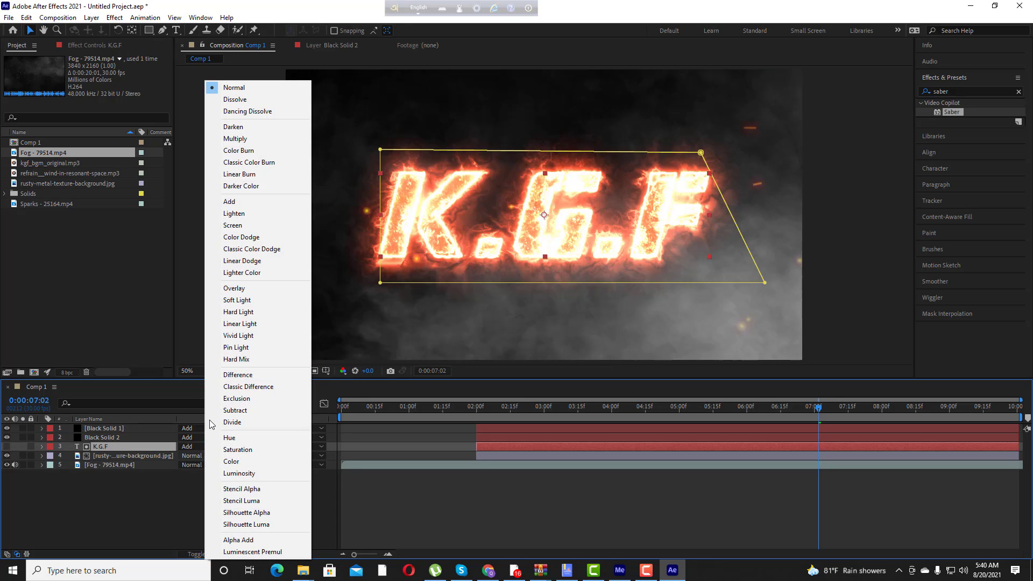
left_click(232, 201)
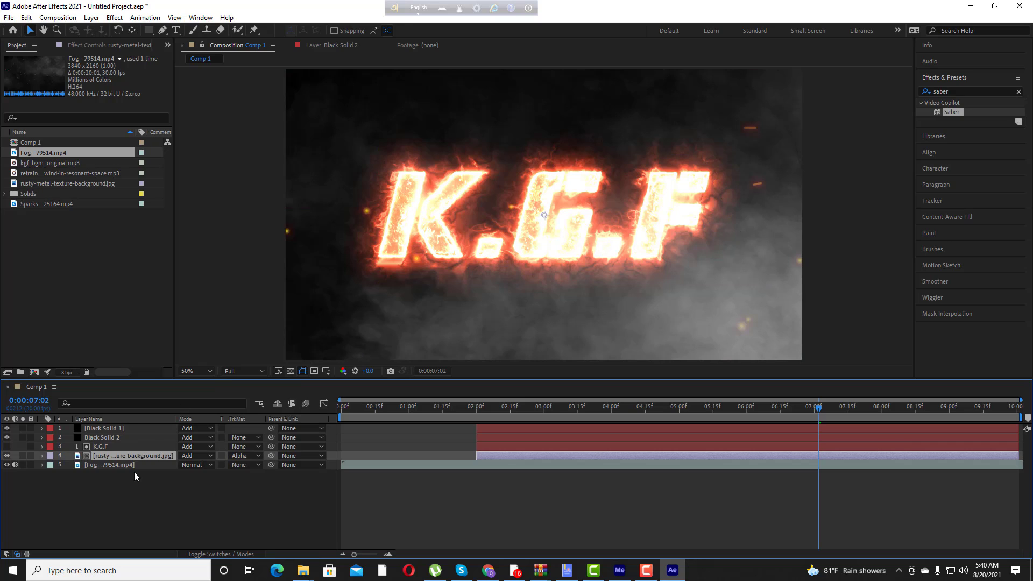
Find the Tint effect and apply it to the Fog - 79514.mp4 layer.
left_click(121, 465)
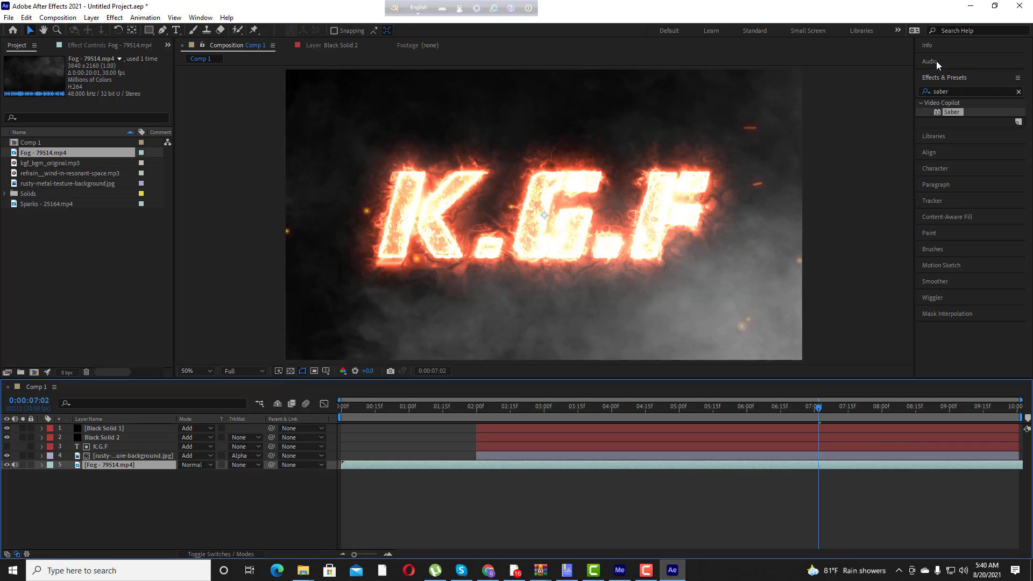
left_click(1019, 92)
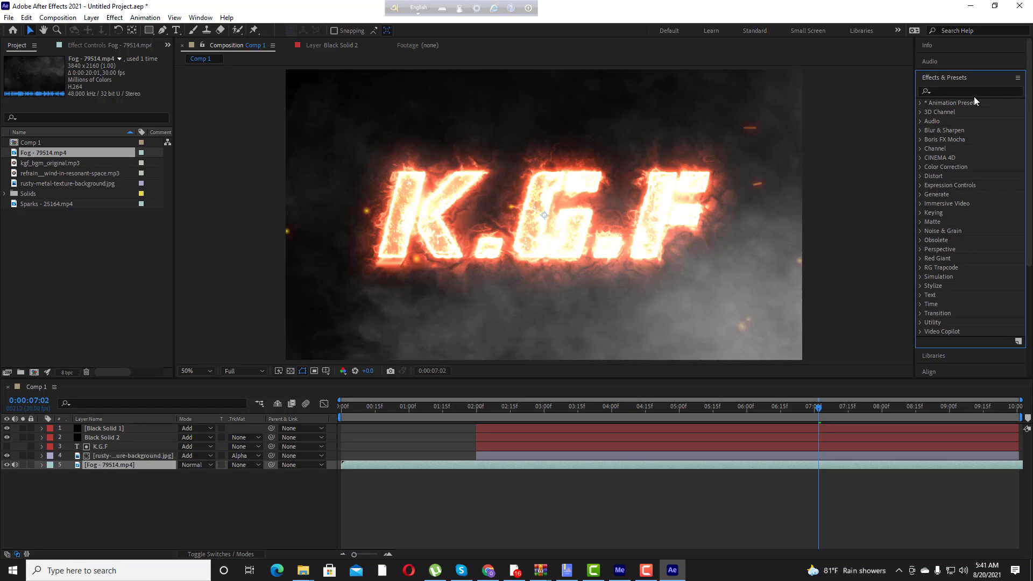
left_click(971, 89)
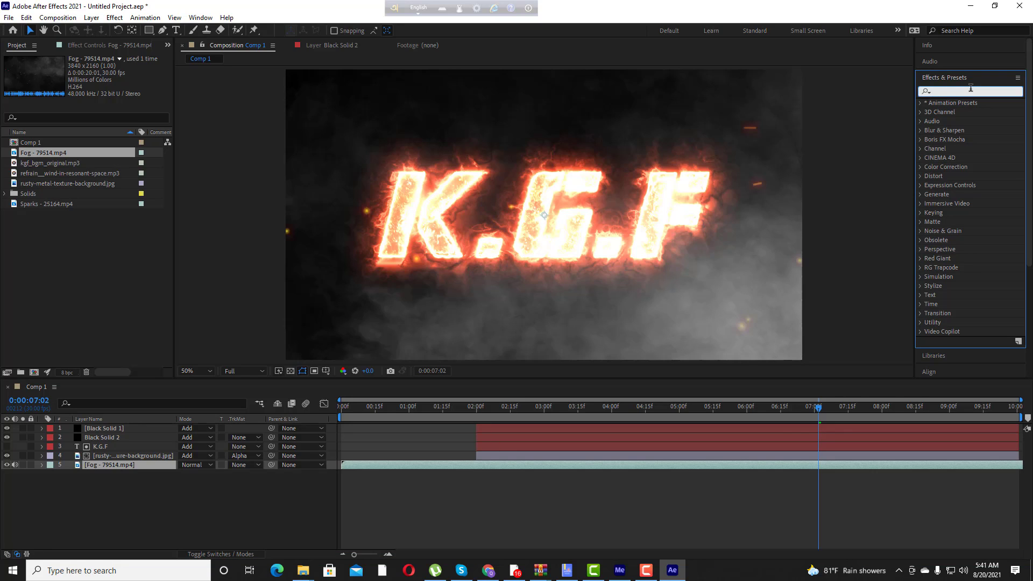
type("tint")
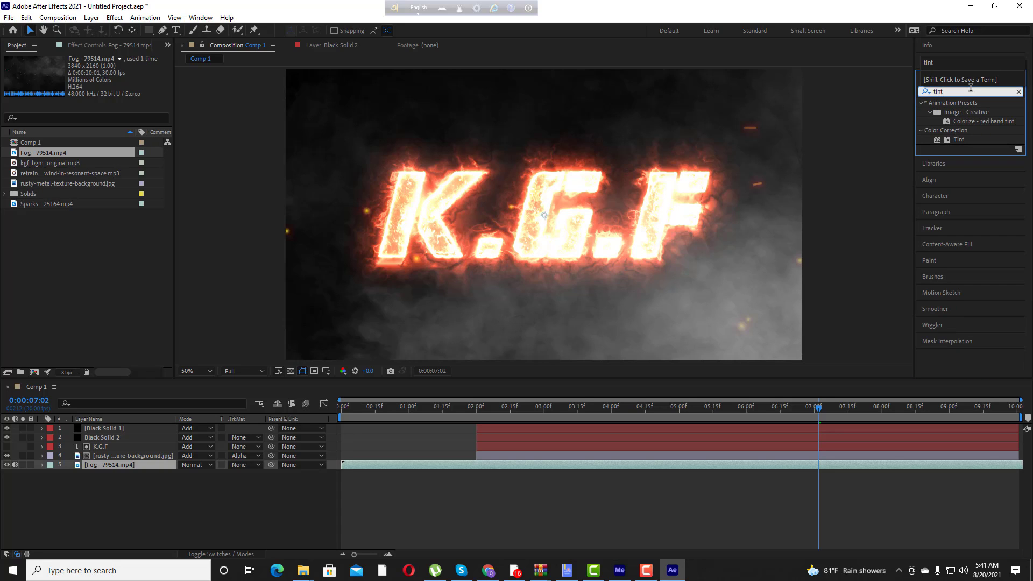
key("Return")
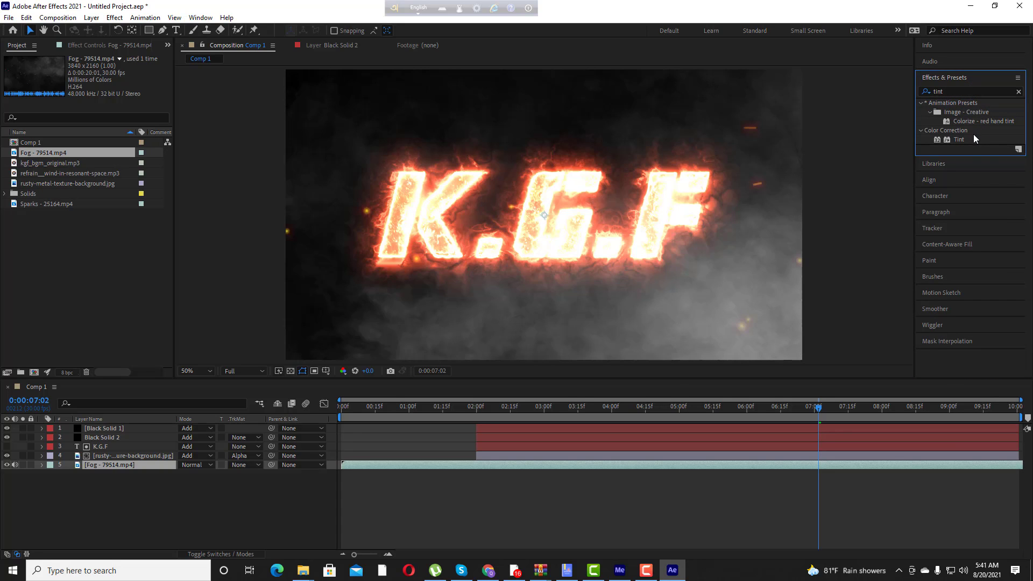
left_click_drag(971, 136, 137, 464)
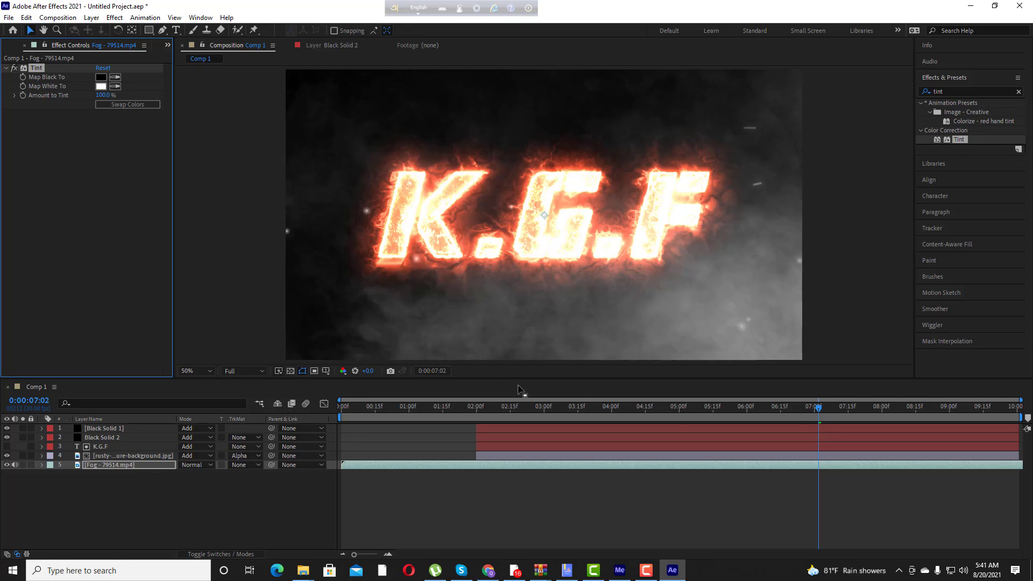
Set the fog Tint's Map White To colour to DC3E20, sampled from the fiery glow below the letter G at 0:00:05:10.
left_click_drag(820, 412, 701, 433)
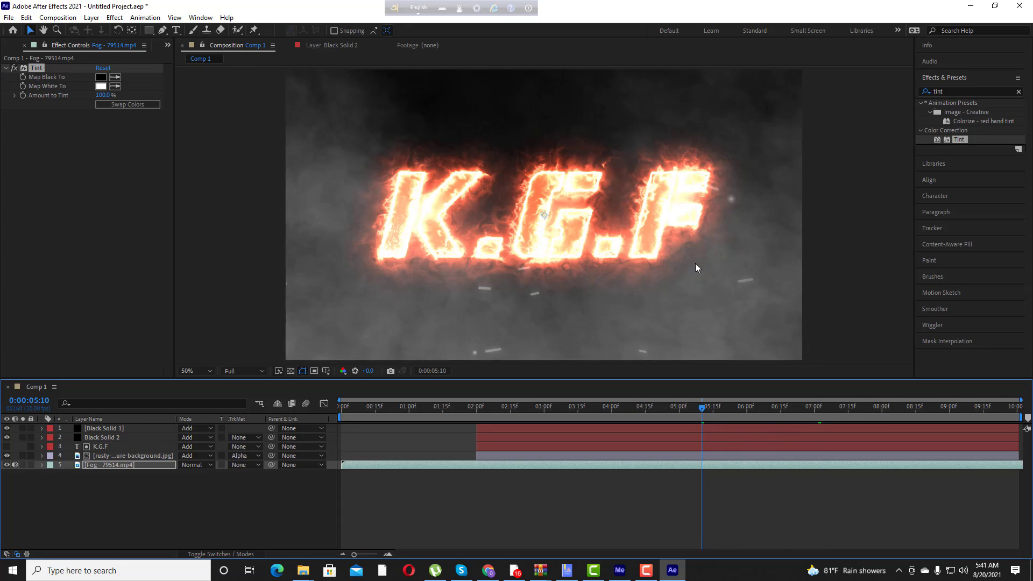
left_click(100, 86)
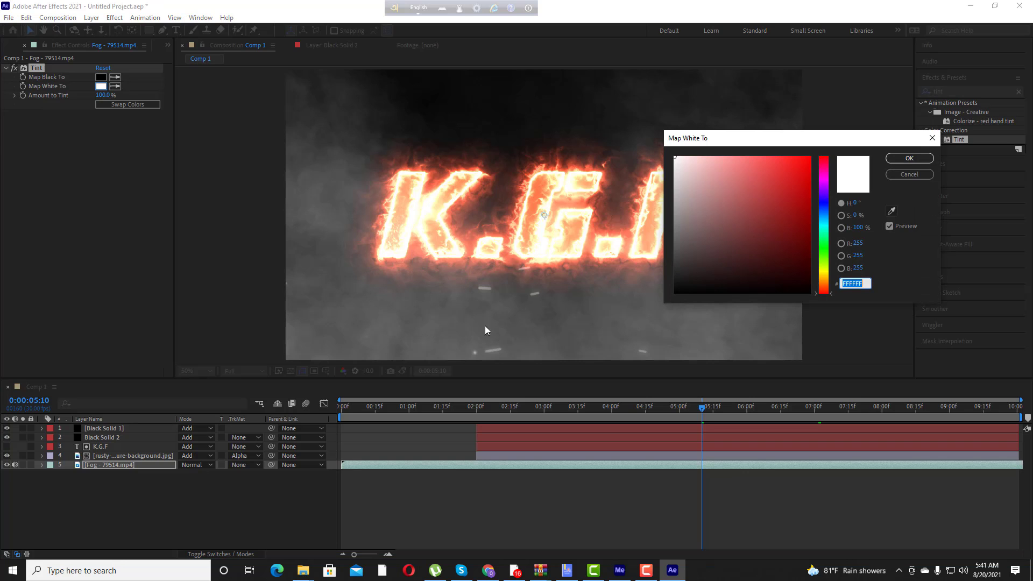
left_click(890, 213)
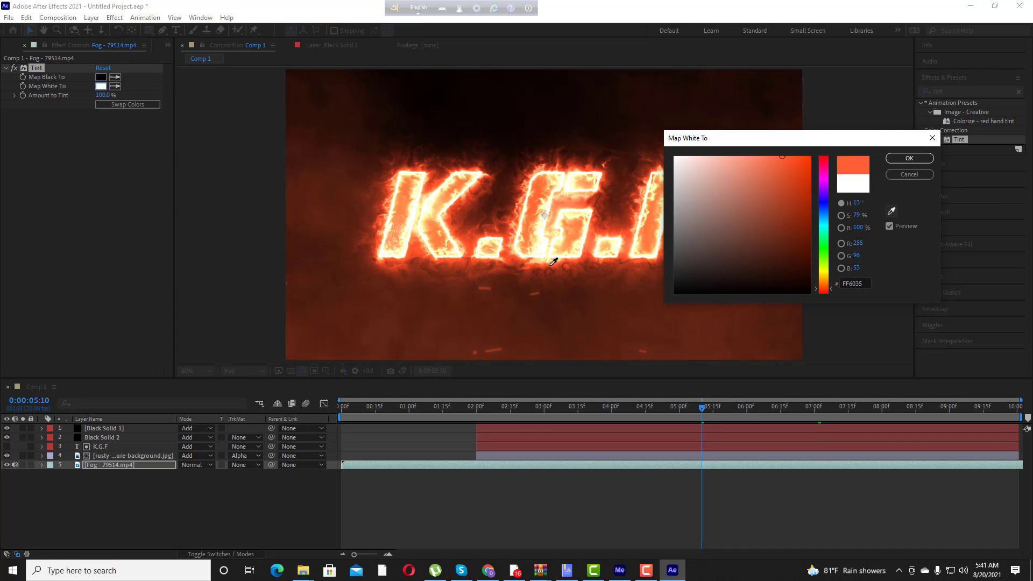
left_click(559, 263)
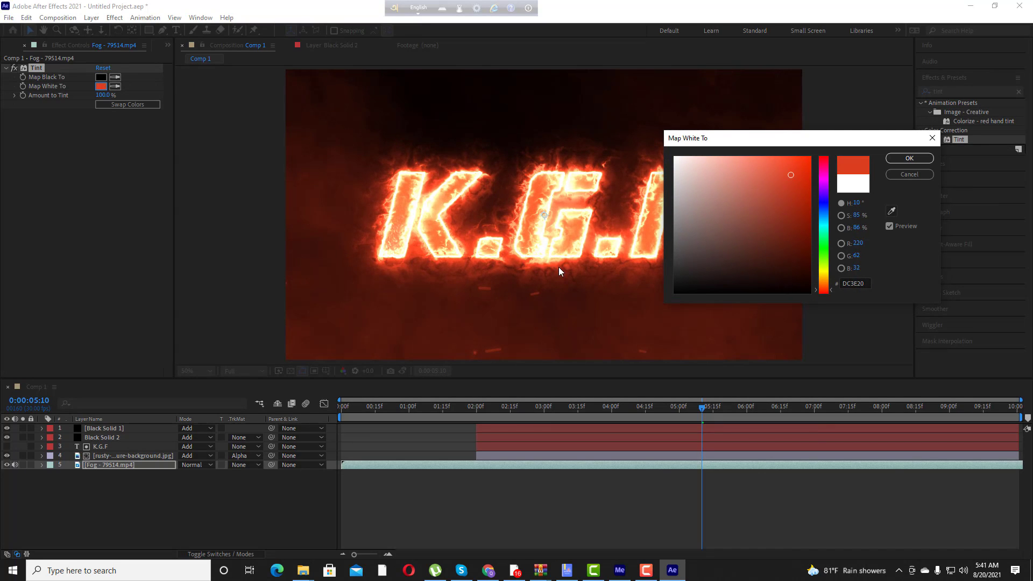
left_click(908, 159)
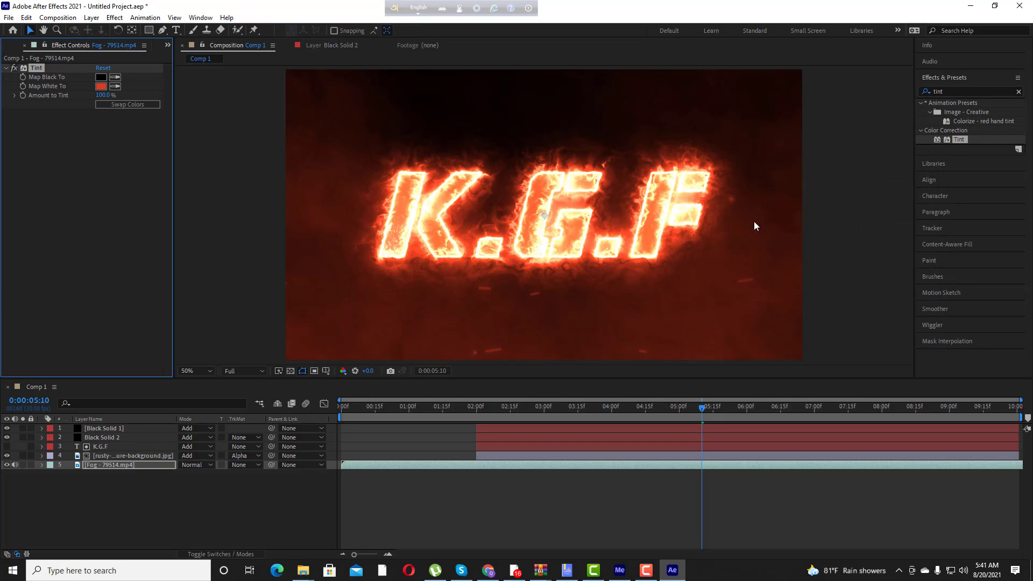
left_click(129, 487)
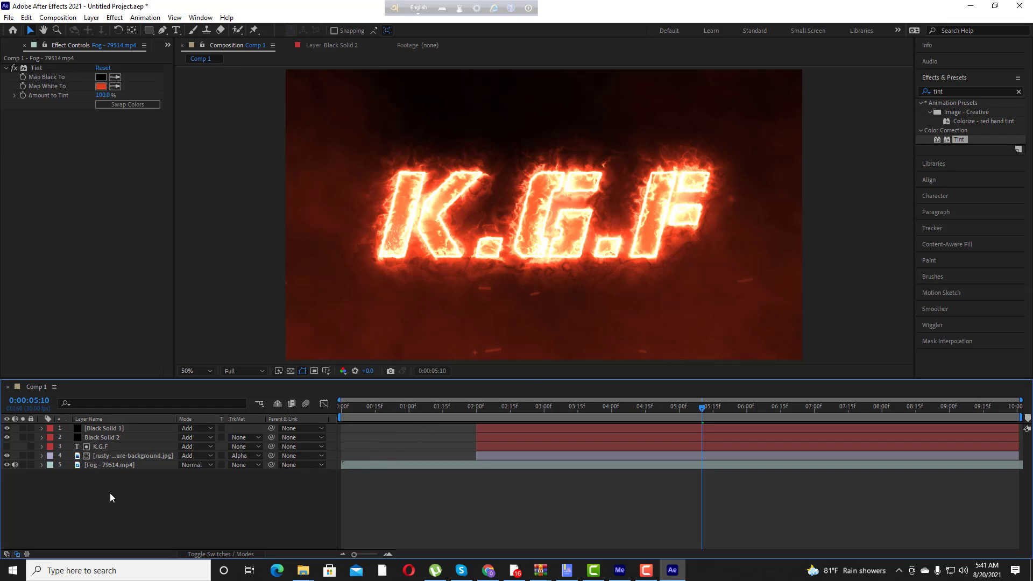
Set the fog layer's opacity to 30%.
left_click(111, 466)
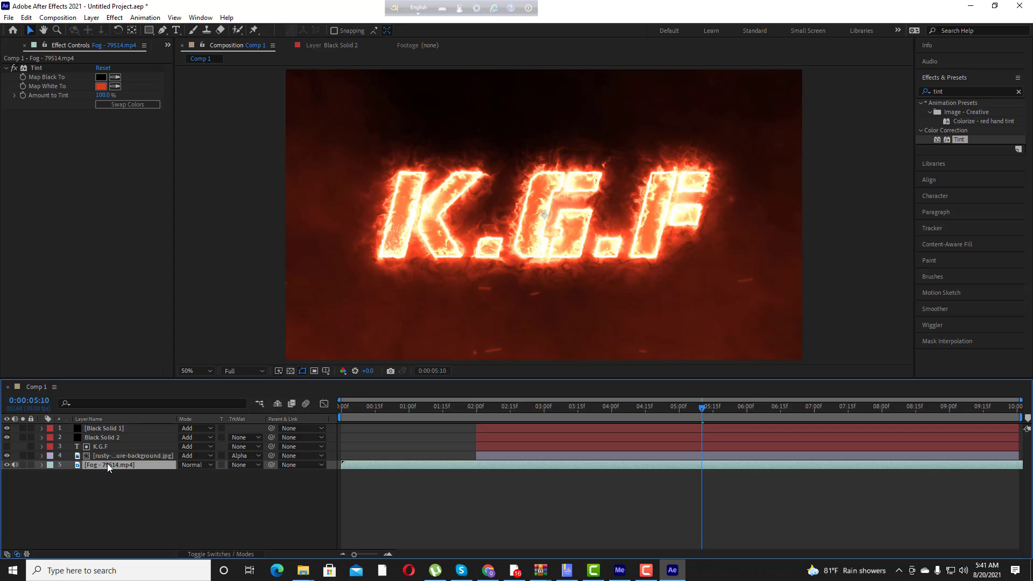
key("t")
left_click(186, 475)
type("30")
key("Return")
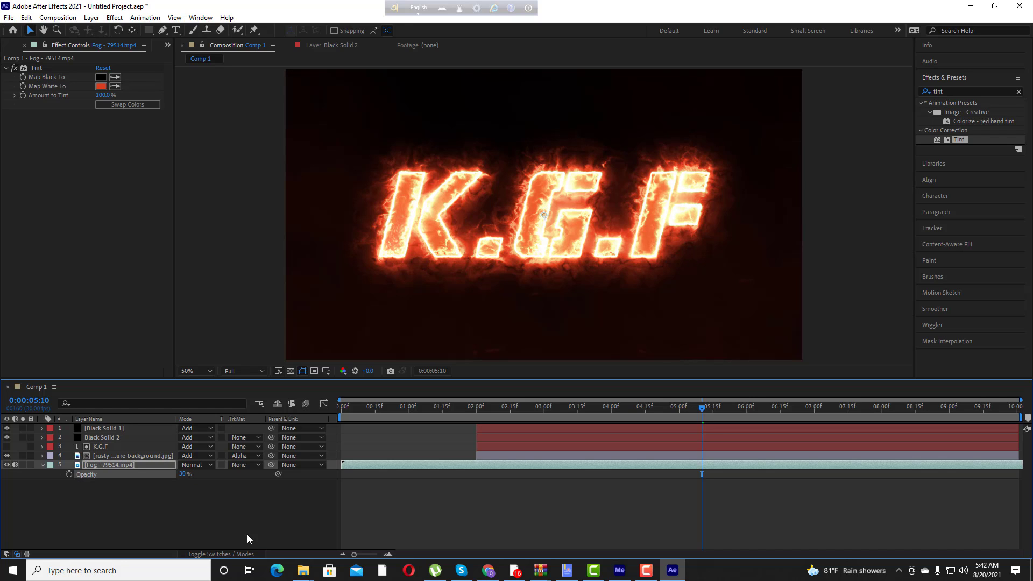
Duplicate the fog layer and set the lower copy's rotation to 180°.
key("ctrl+d")
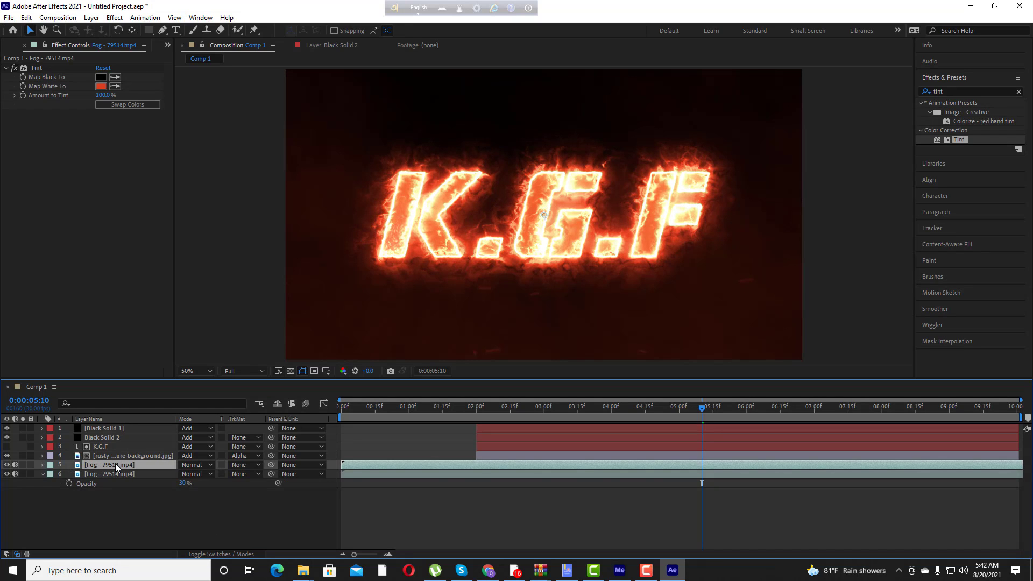
left_click(116, 474)
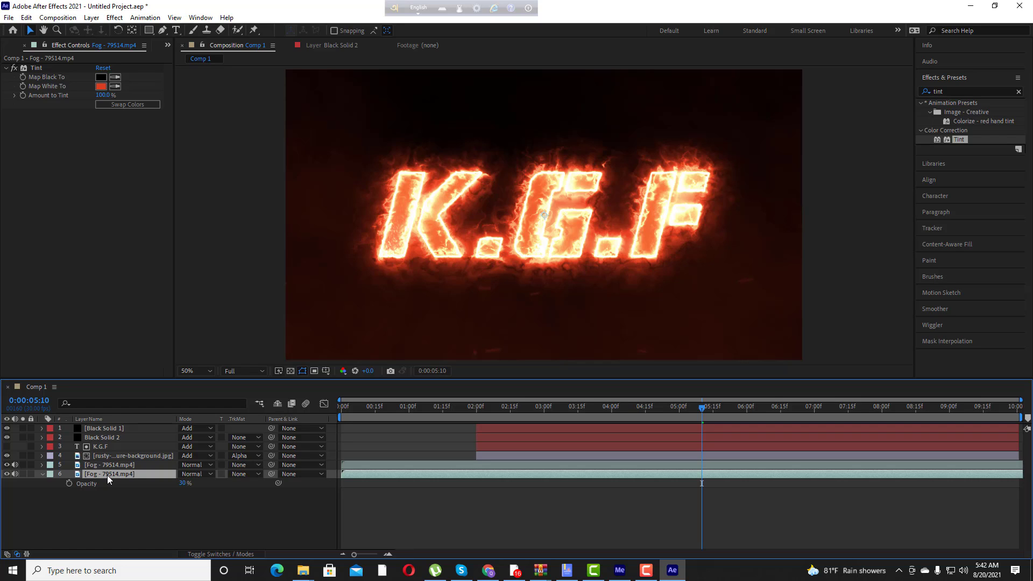
key("r")
left_click(197, 483)
type("180")
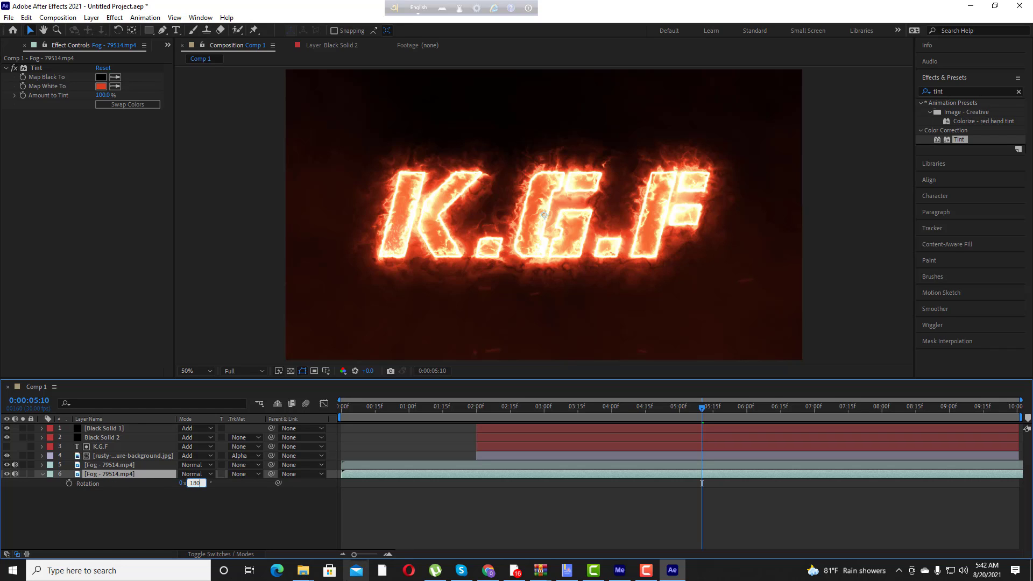
key("Return")
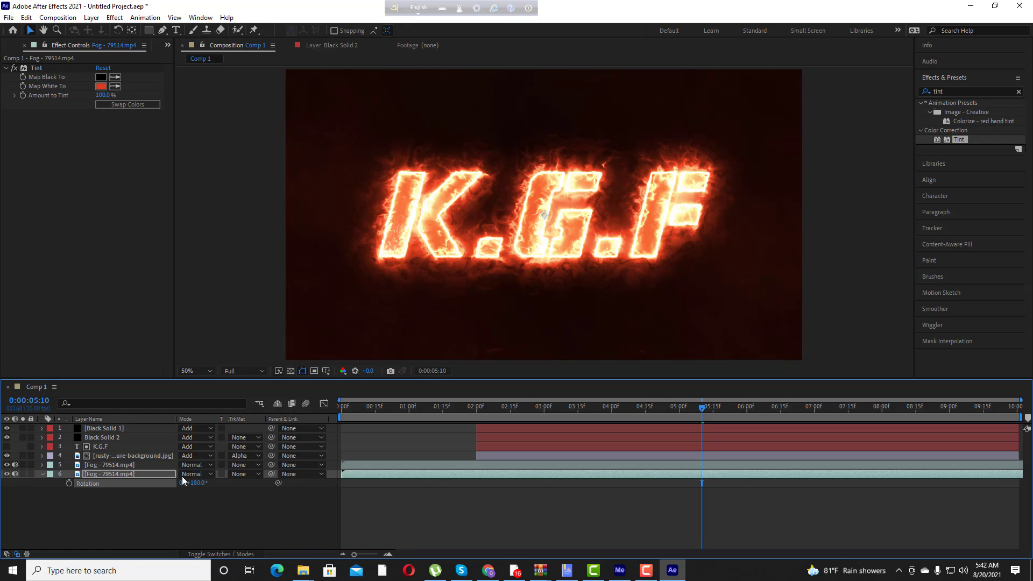
Go to the start of the composition and set the upper fog layer's blending mode to Add.
left_click_drag(702, 408, 343, 408)
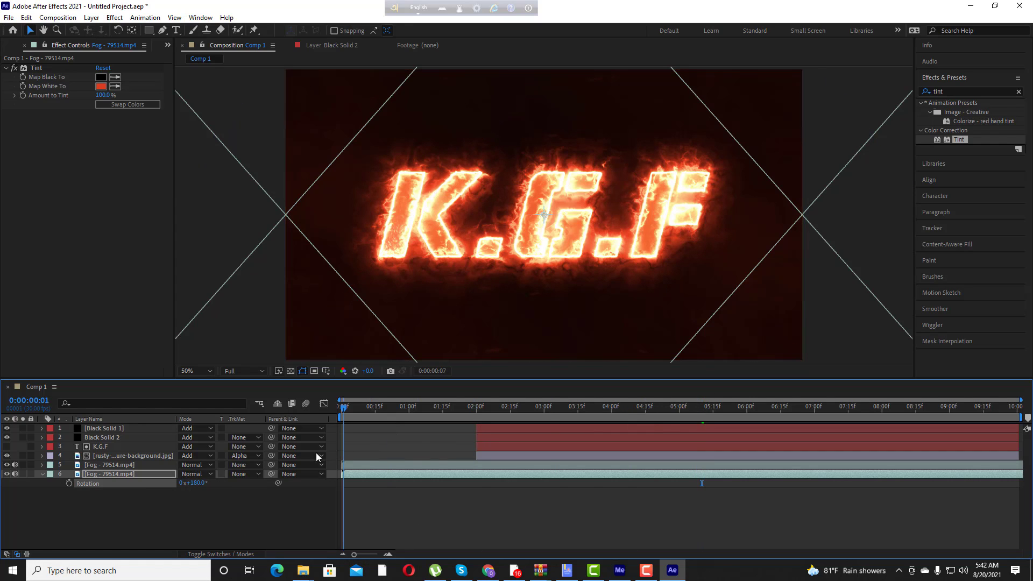
left_click(196, 474)
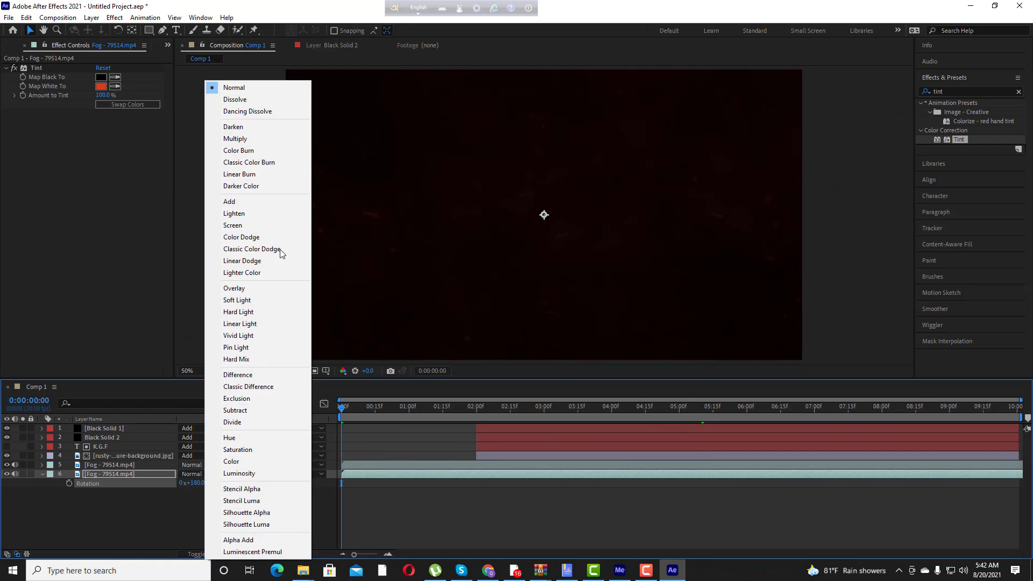
left_click(254, 201)
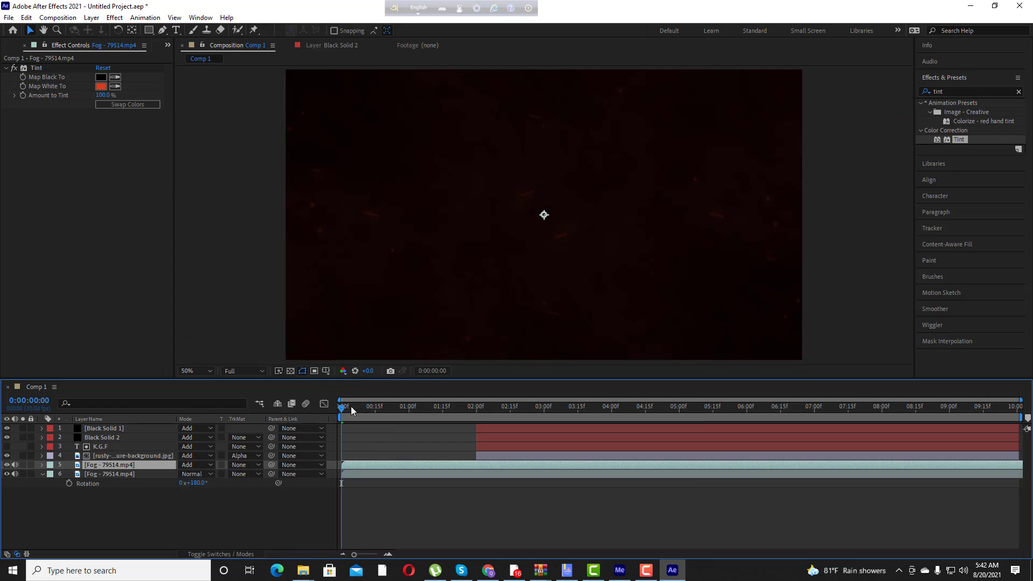
left_click(141, 520)
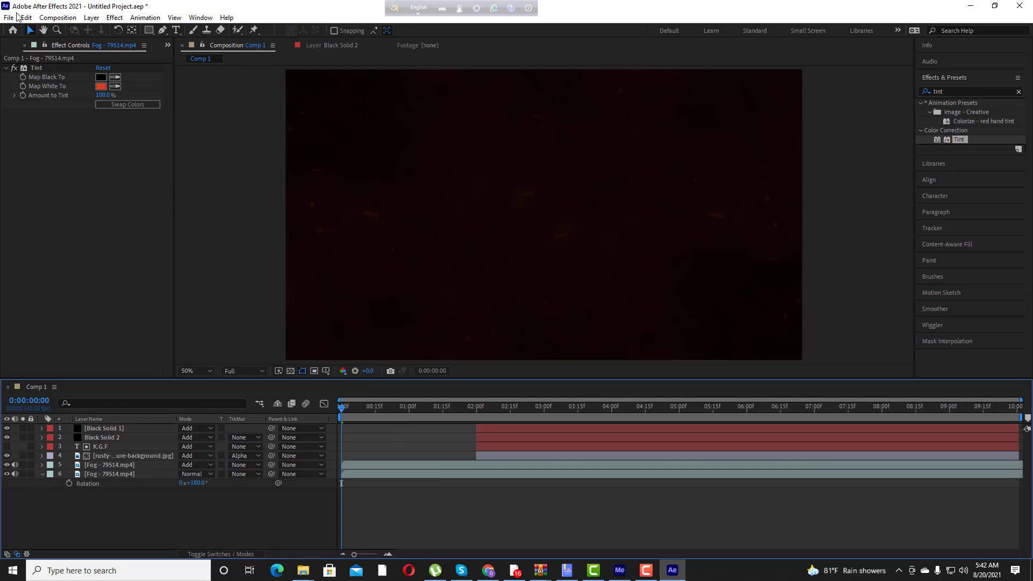
Add the Sparks - 25164.mp4 footage to Comp 1 as the bottommost layer.
left_click(168, 46)
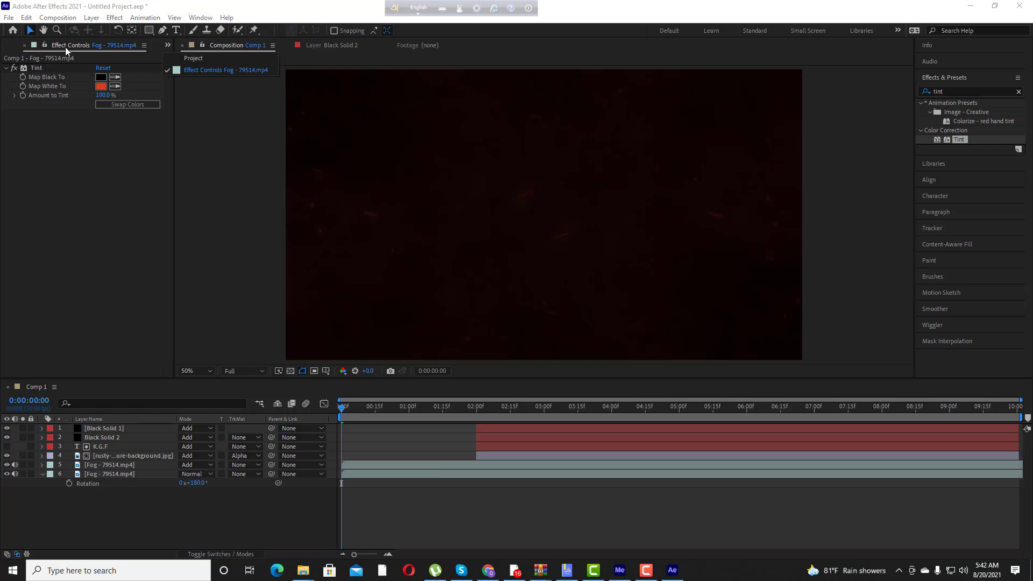
left_click(177, 60)
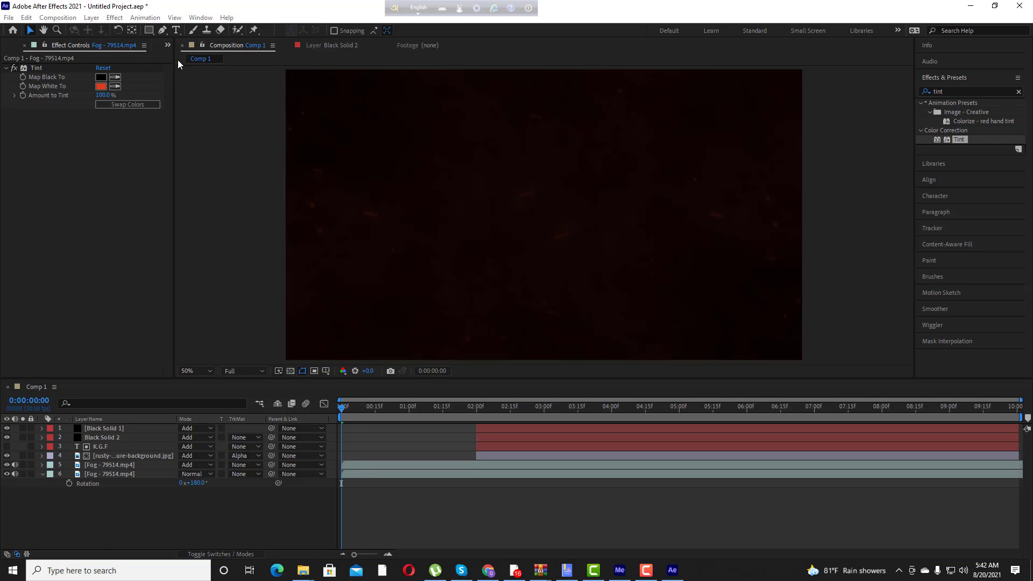
left_click_drag(53, 202, 83, 504)
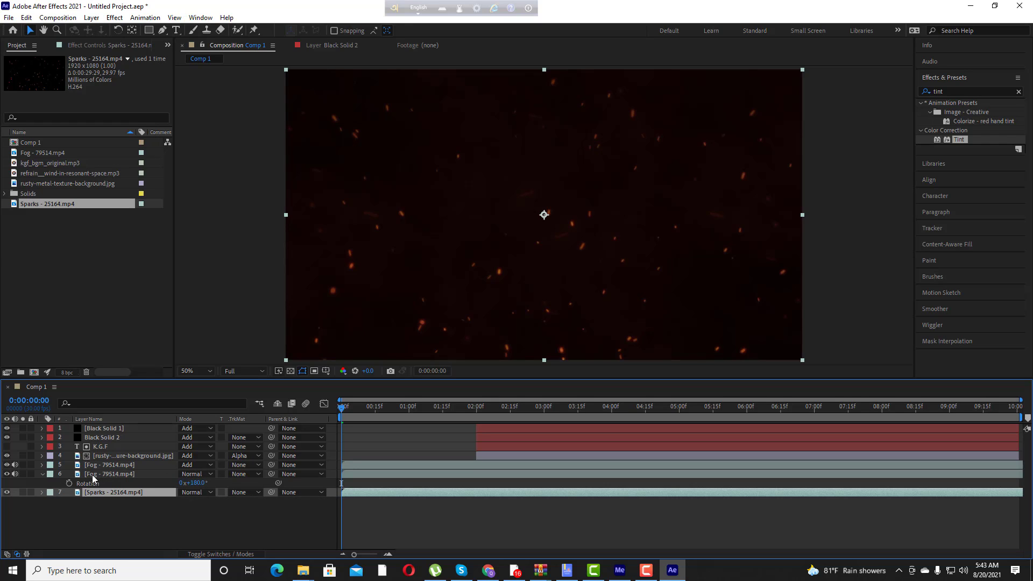
Set the lower fog layer's blending mode to Add, keeping the current time at 0:00:00:00.
left_click(207, 475)
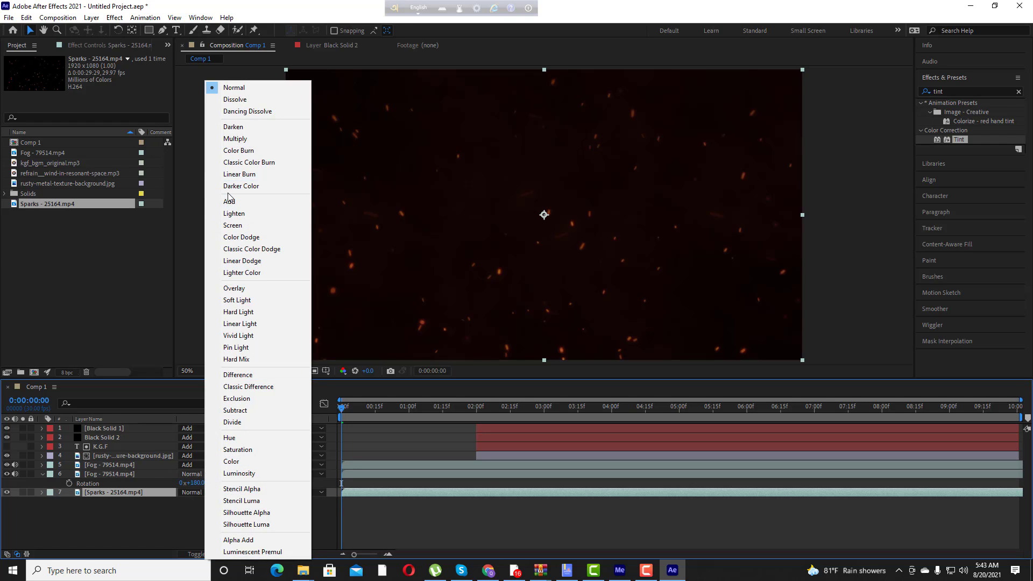
left_click(229, 200)
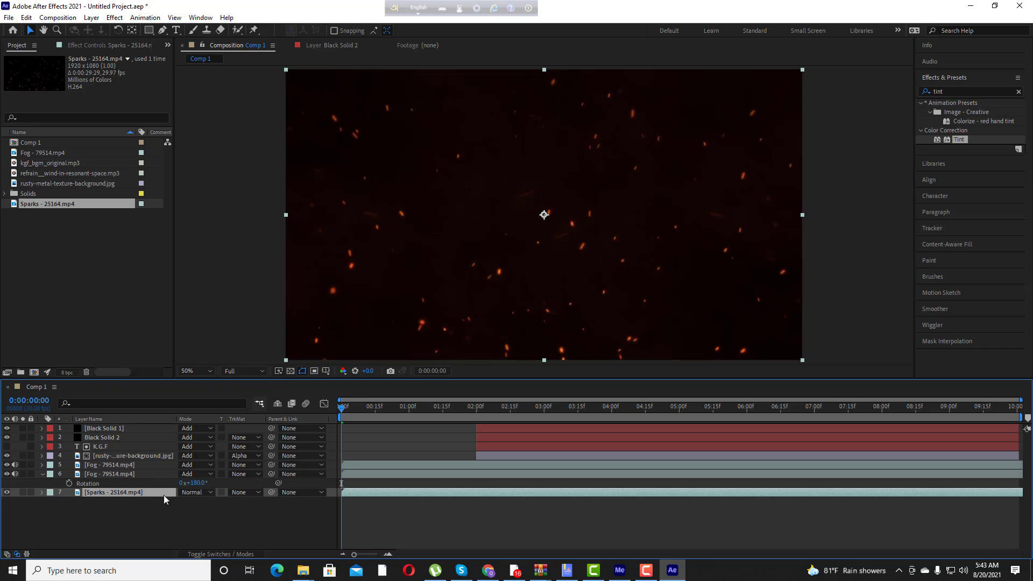
left_click(109, 473)
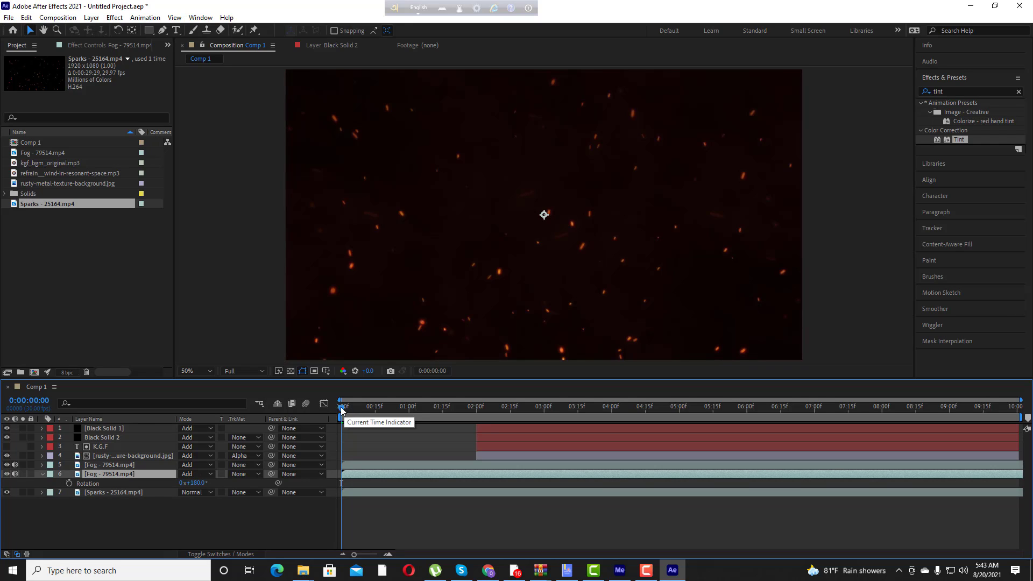
left_click_drag(340, 411, 312, 419)
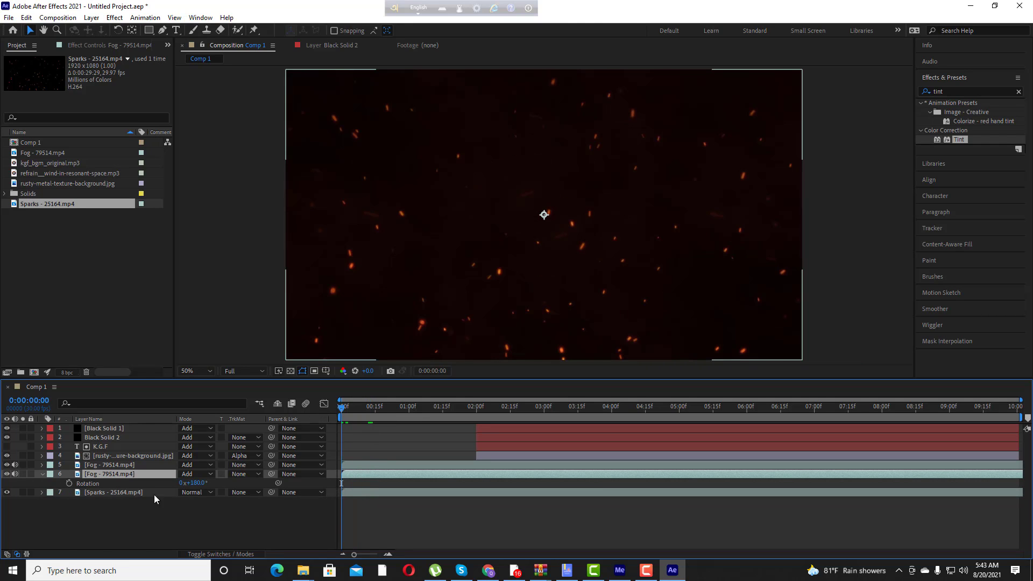
Add an opacity keyframe of 0% to the Sparks layer at 0:00:00:00.
left_click(85, 494)
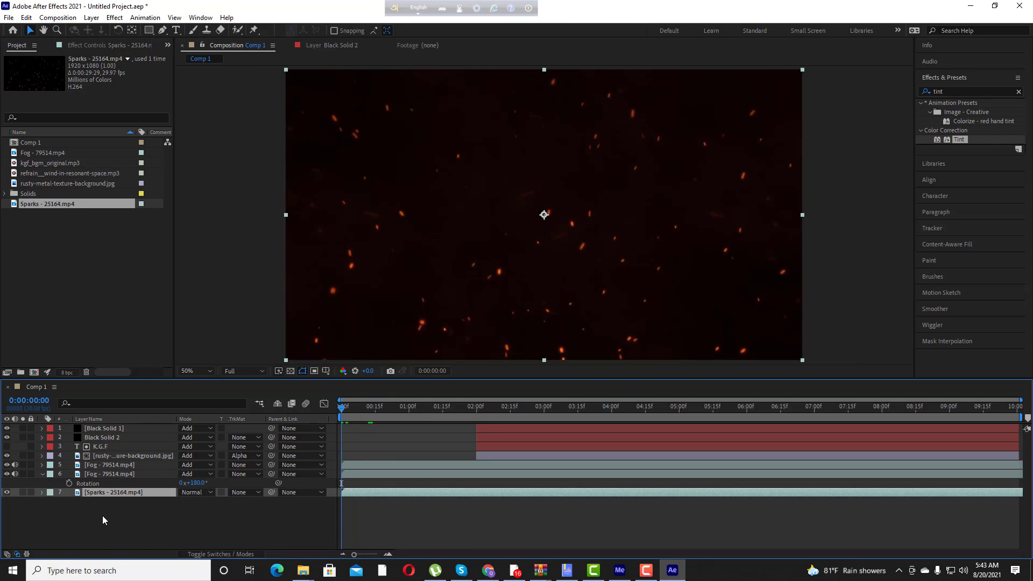
key("t")
left_click(69, 502)
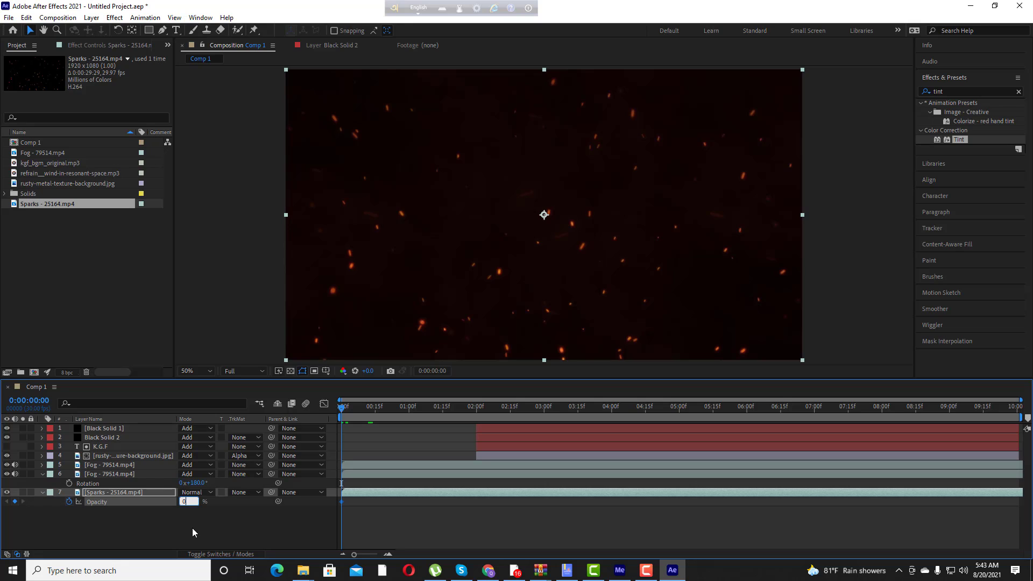
key("Return")
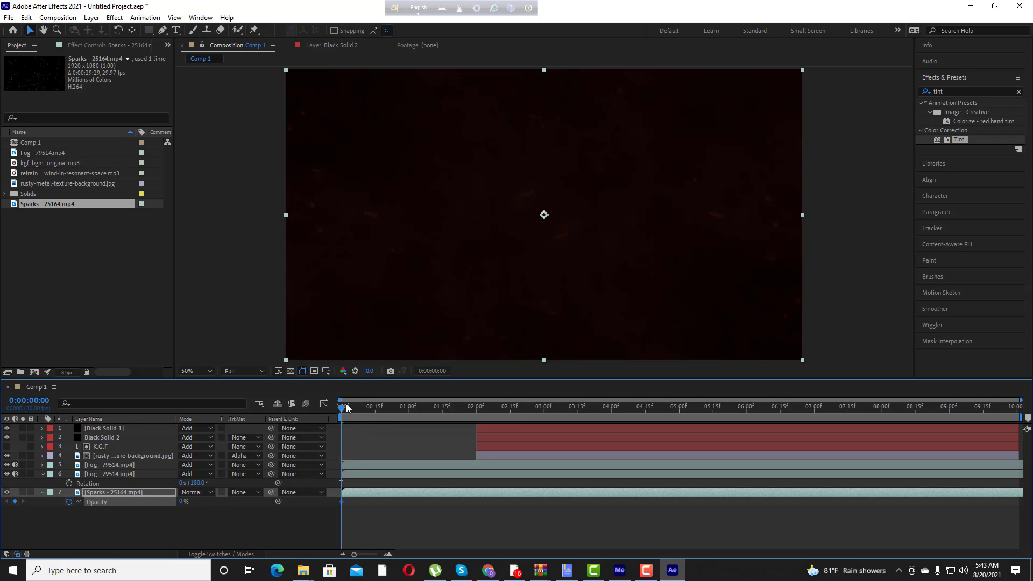
Add a 100% opacity keyframe to the Sparks layer at 0:00:02:00, and return to the start of the composition.
key("space")
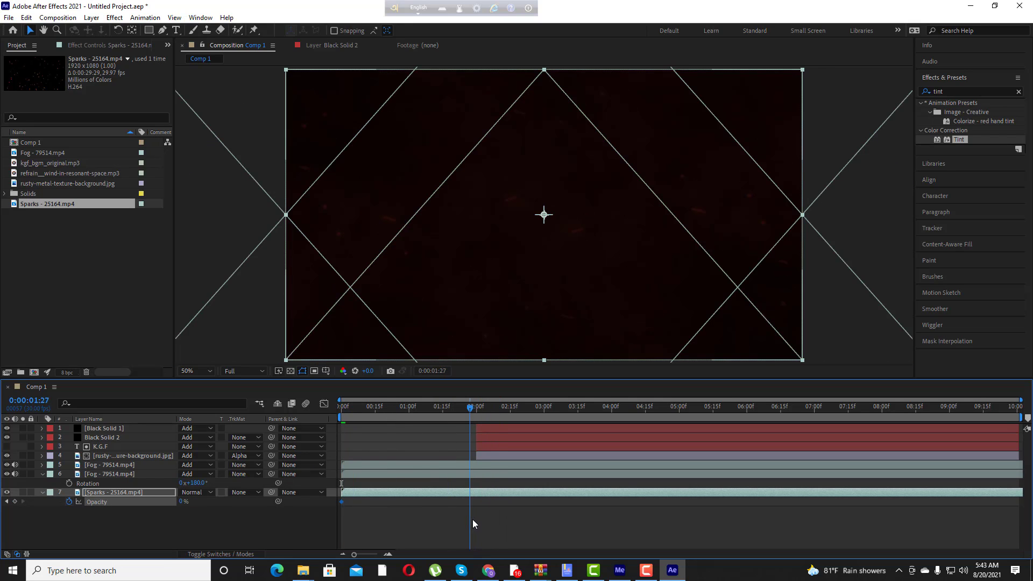
key("space")
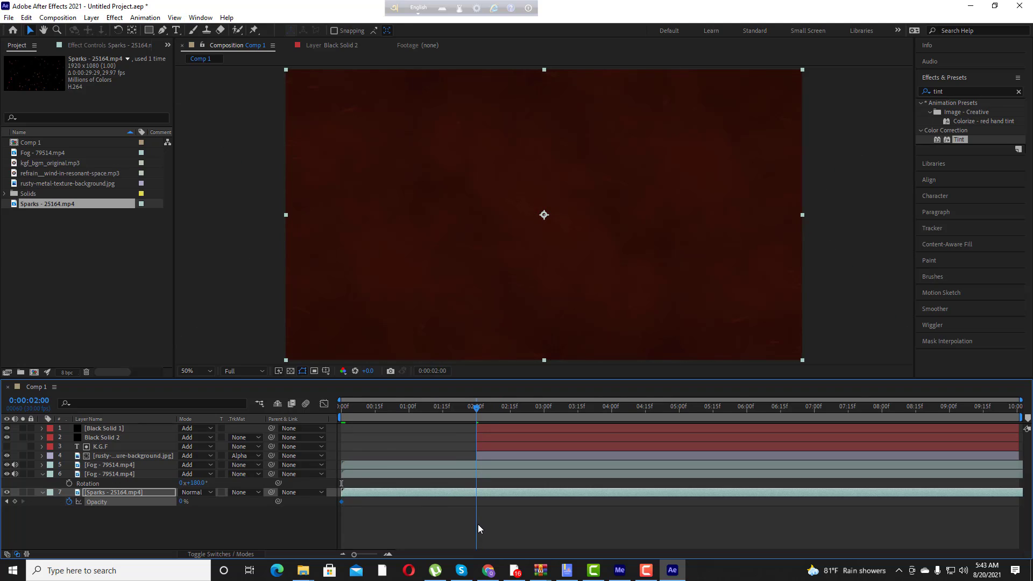
left_click(183, 502)
type("100")
key("Return")
left_click_drag(475, 411, 155, 461)
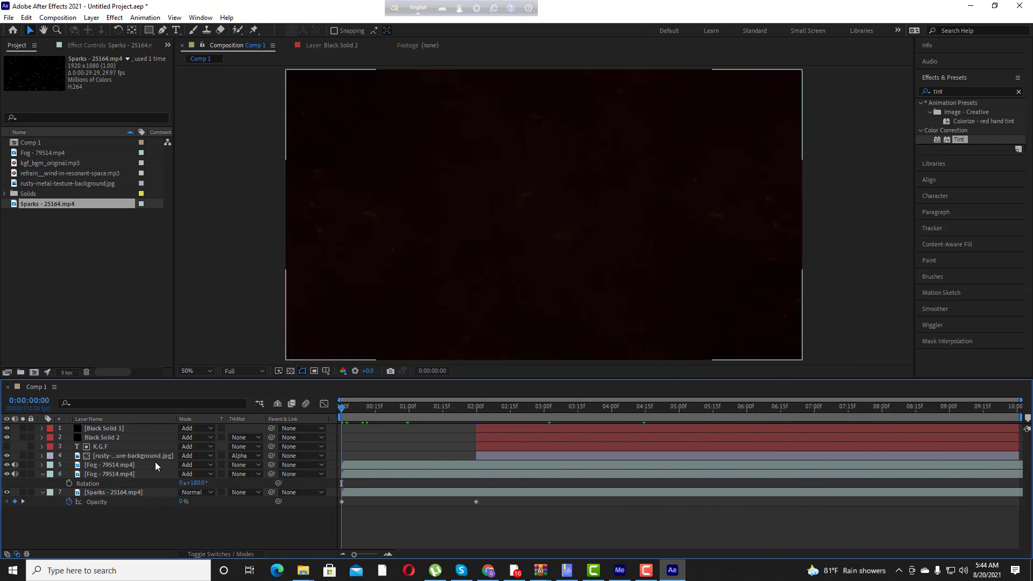
Add refrain__wind-in-resonant-space.mp3 and kgf_bgm_original.mp3 to Comp 1 as the bottommost layers, with the kgf track last.
left_click(61, 290)
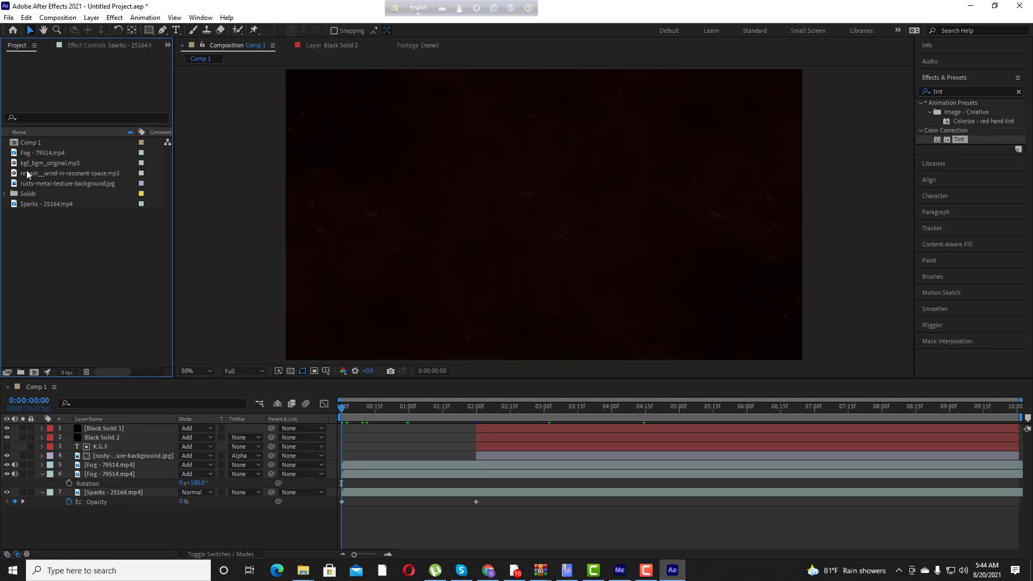
left_click_drag(34, 174, 32, 532)
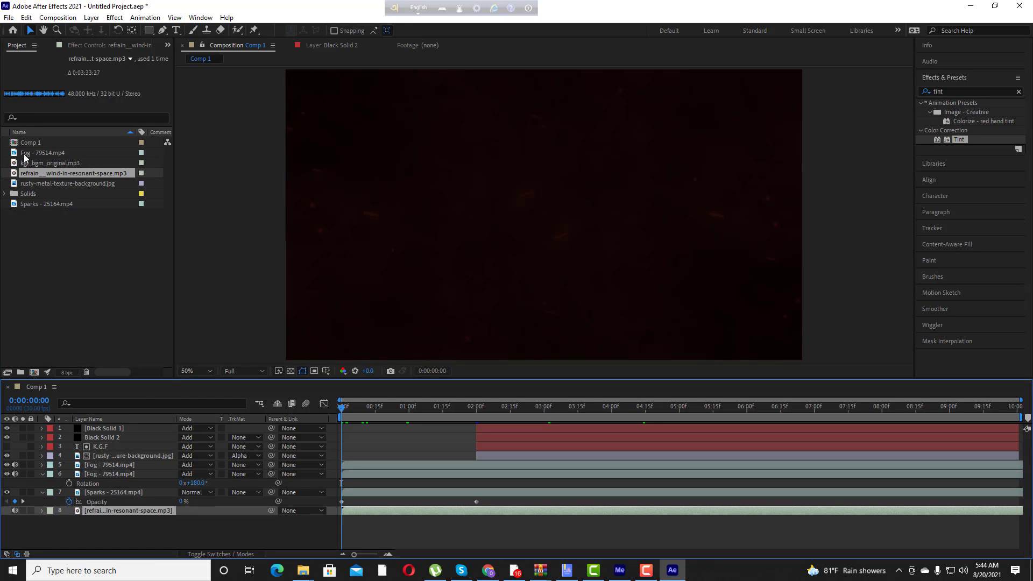
left_click_drag(28, 162, 43, 532)
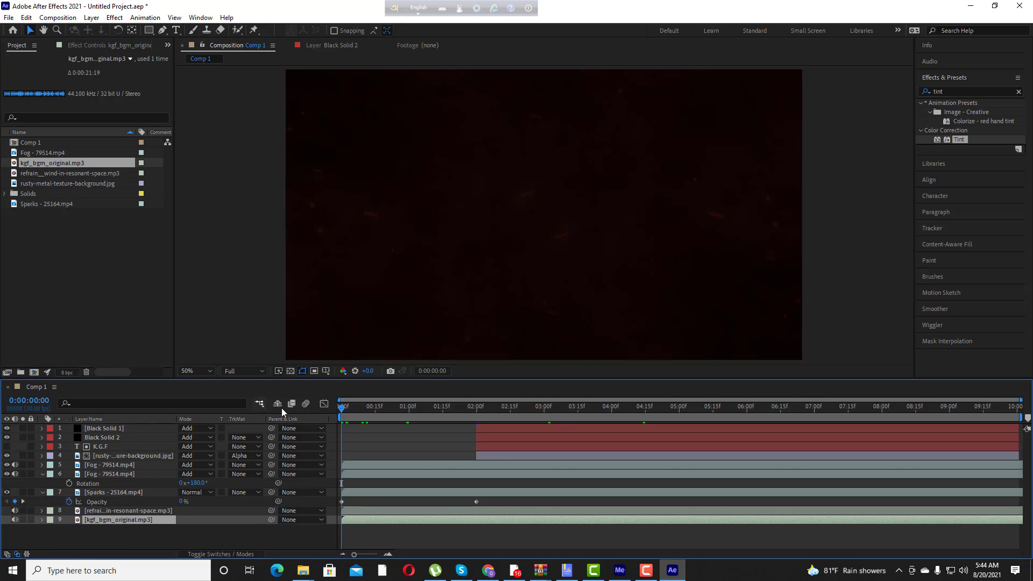
Shift the kgf_bgm_original.mp3 layer so that it starts at 0:00:02:00.
left_click_drag(343, 411, 477, 506)
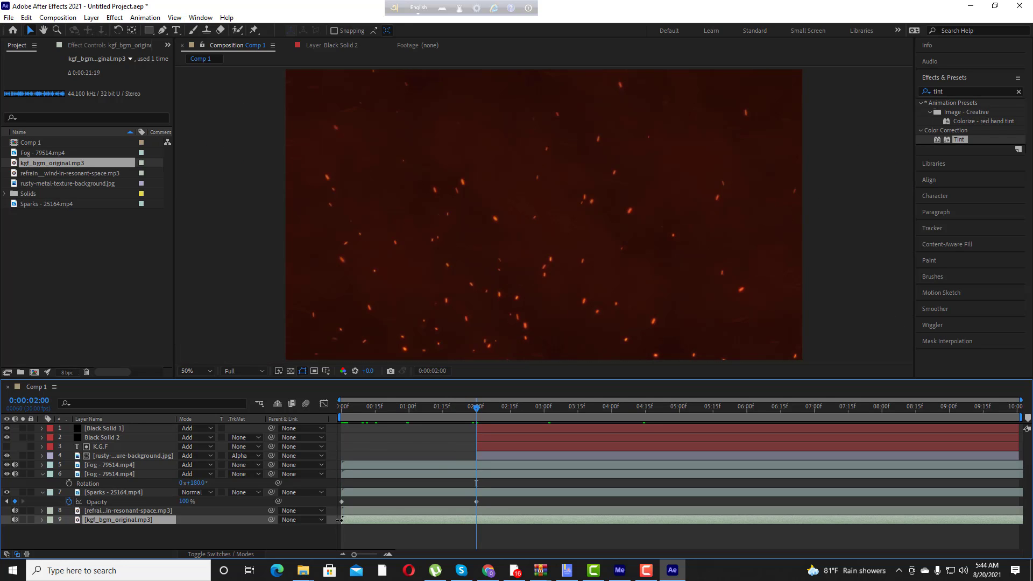
left_click_drag(343, 519, 475, 521)
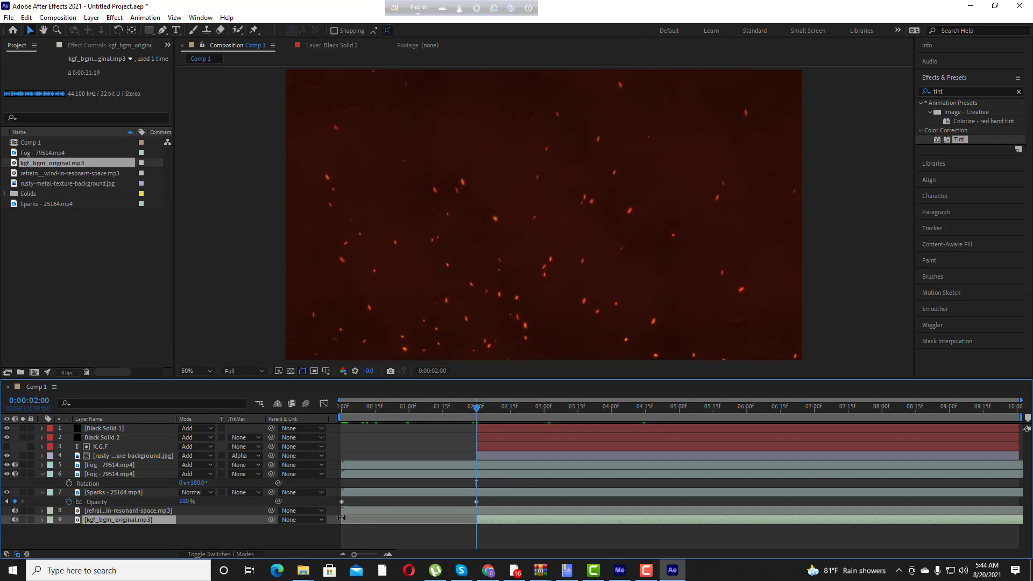
left_click_drag(344, 522, 478, 529)
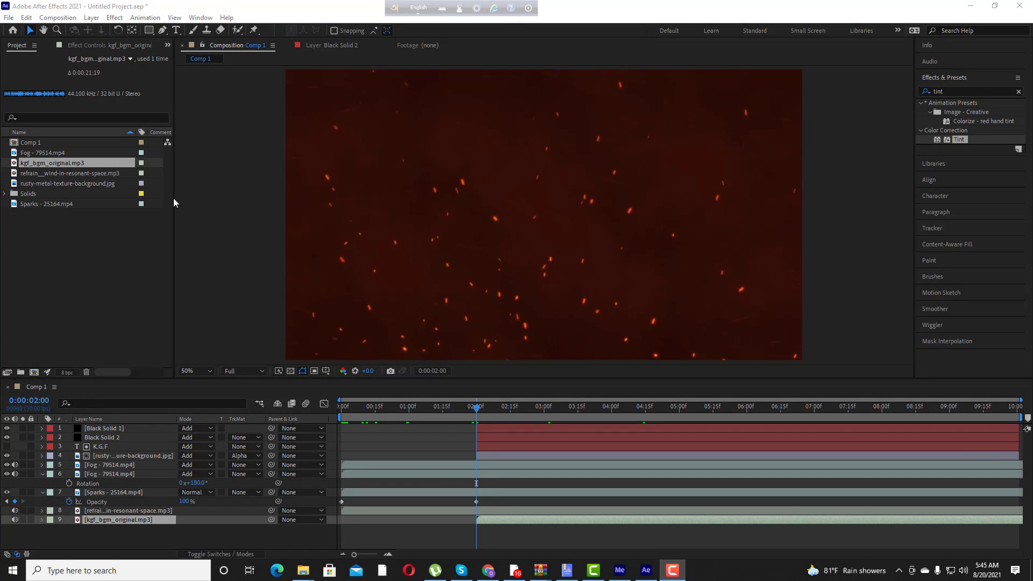
Add Comp 1 to the Adobe Media Encoder queue and switch to Media Encoder.
left_click(59, 18)
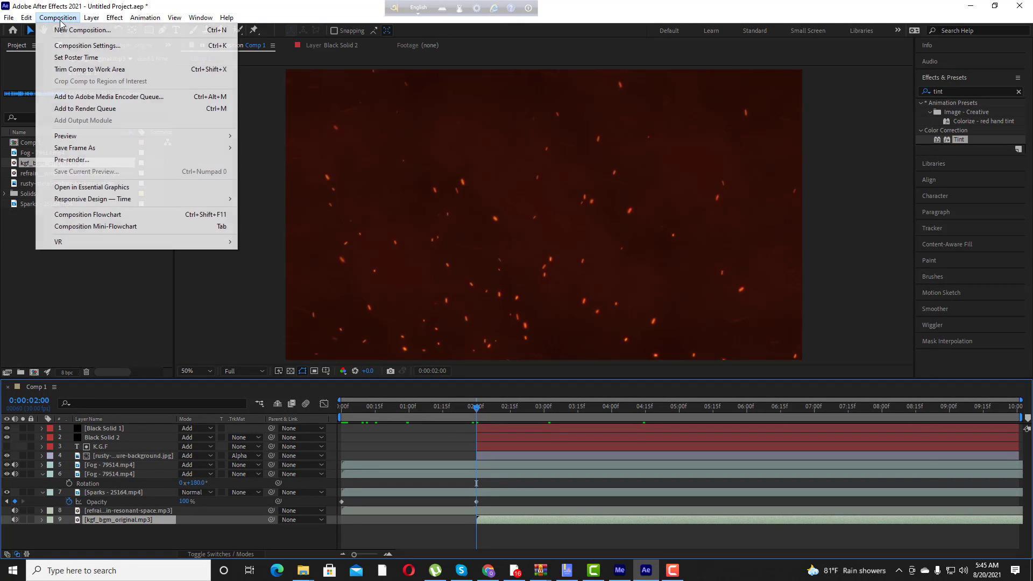
left_click(103, 100)
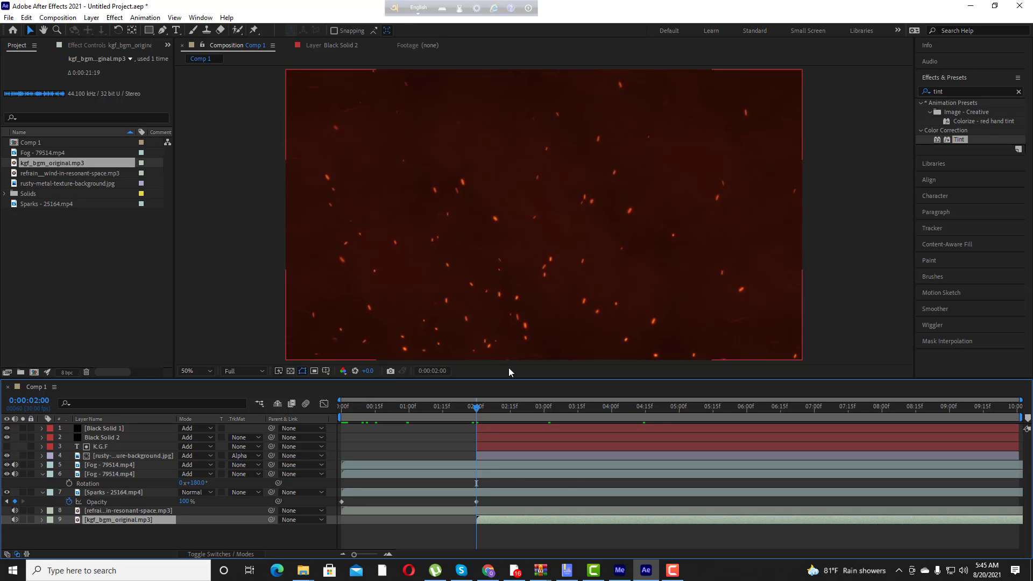
left_click(619, 571)
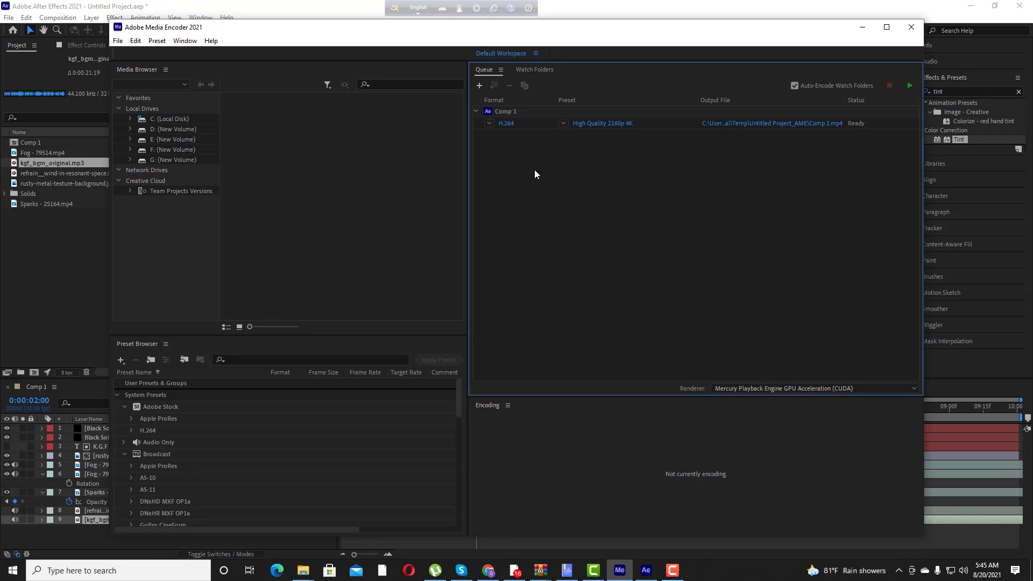
Set the output file to Comp 1.mp4 in the Youtube\utube 6 folder on drive G and start encoding the queue.
left_click(735, 126)
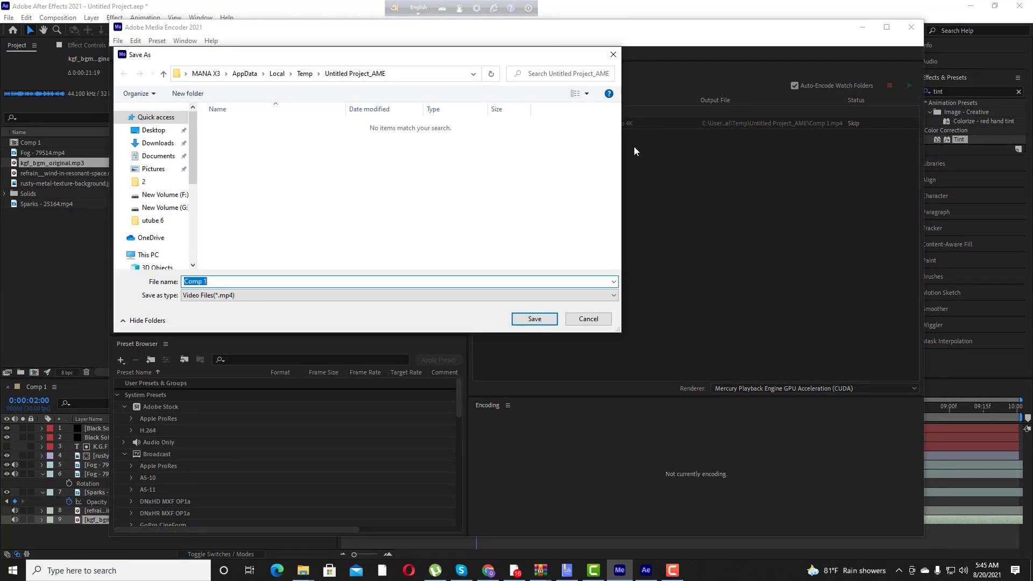
scroll(147, 217, "down", 5)
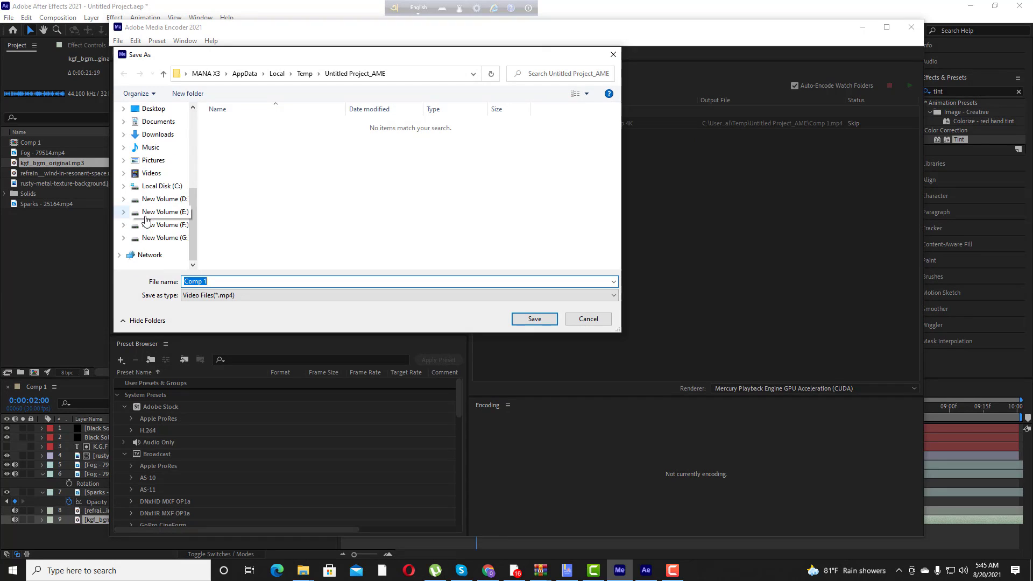
left_click(164, 237)
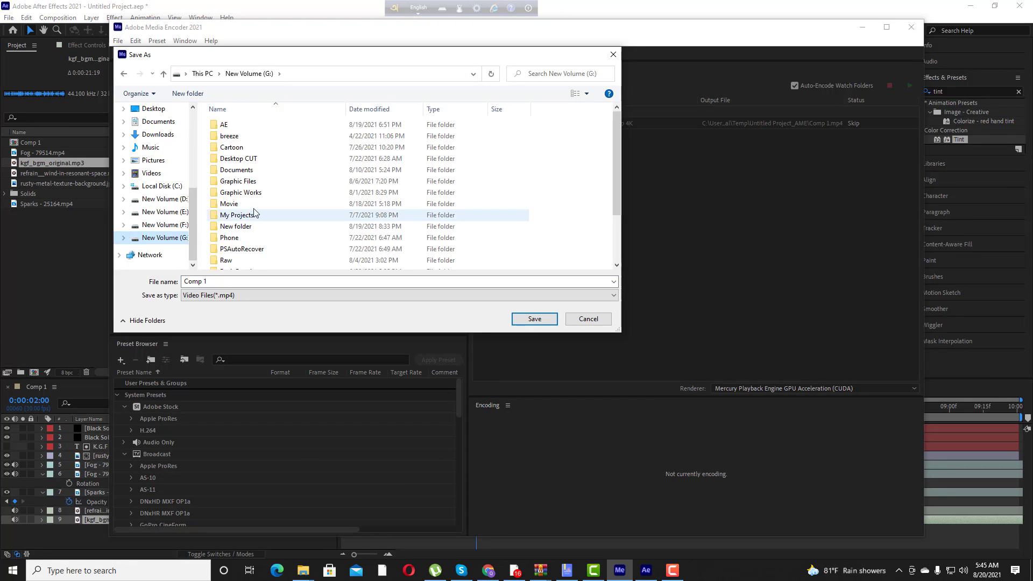
scroll(241, 215, "down", 2)
left_click(241, 263)
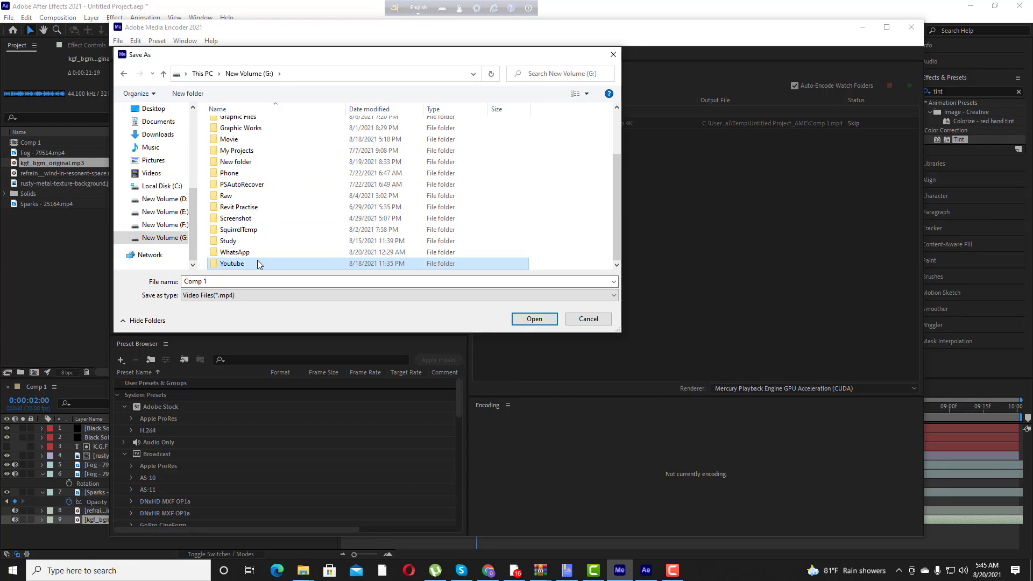
double_click(259, 265)
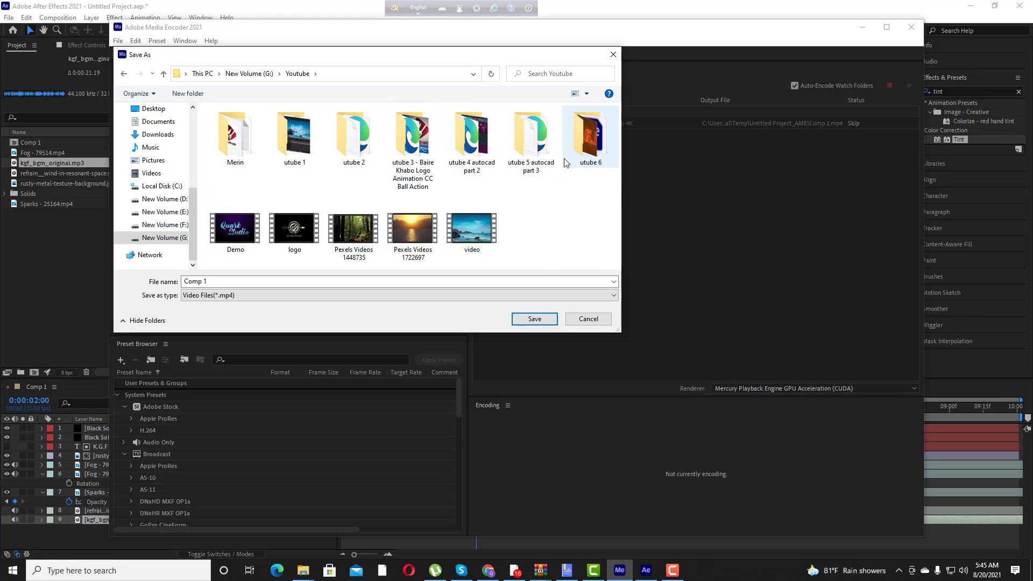
double_click(590, 138)
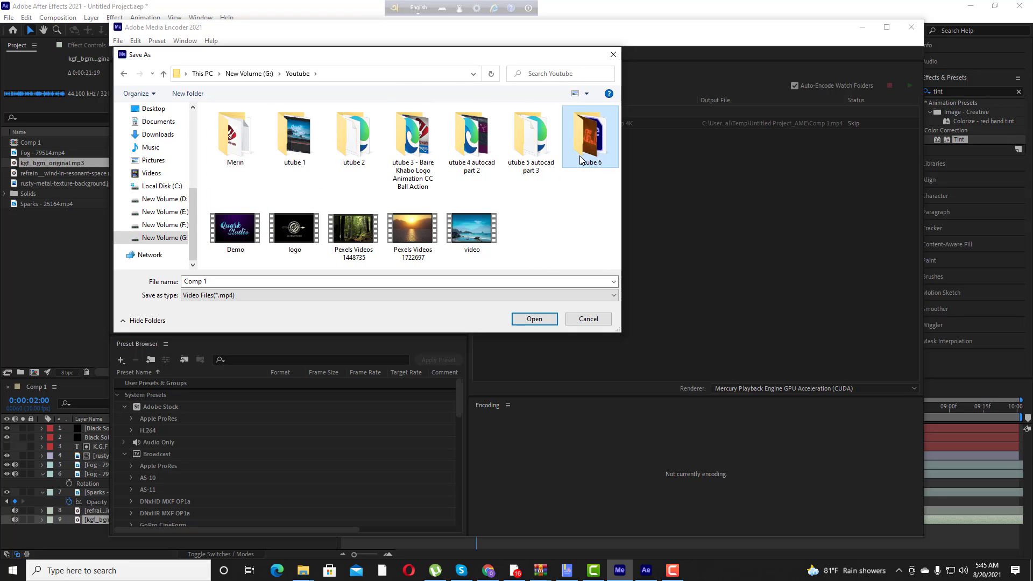
left_click(276, 281)
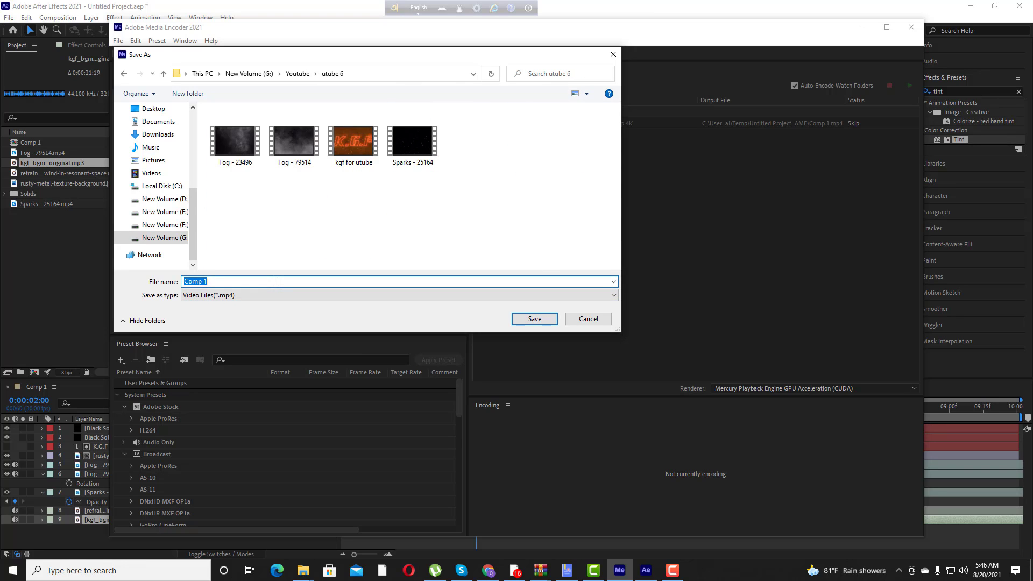
key("Return")
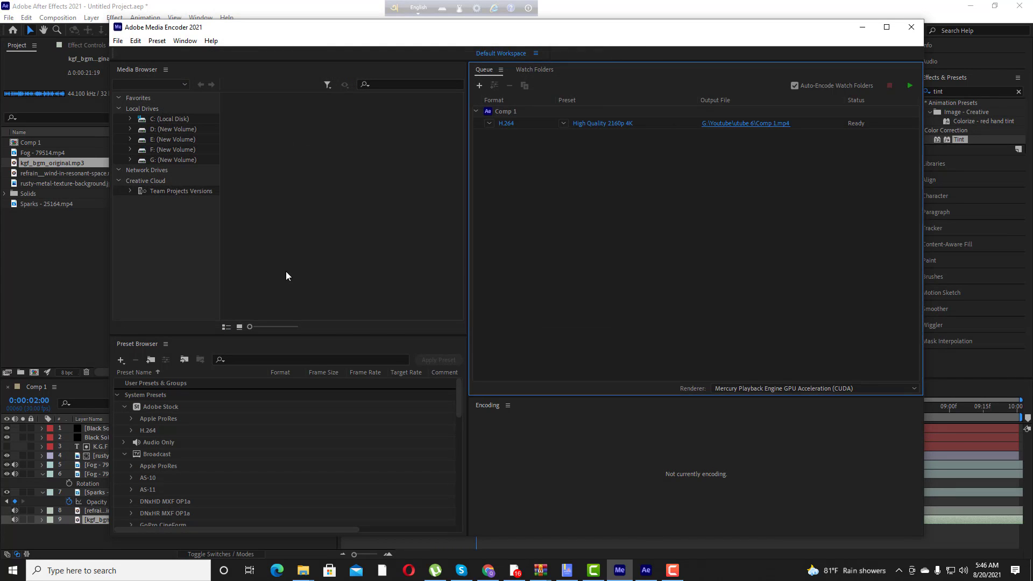
left_click(909, 86)
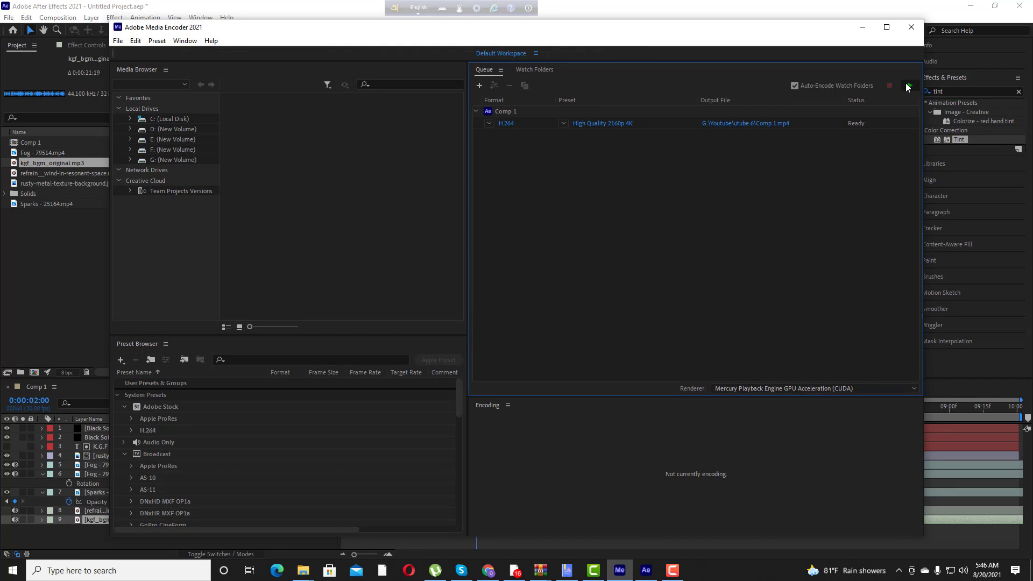